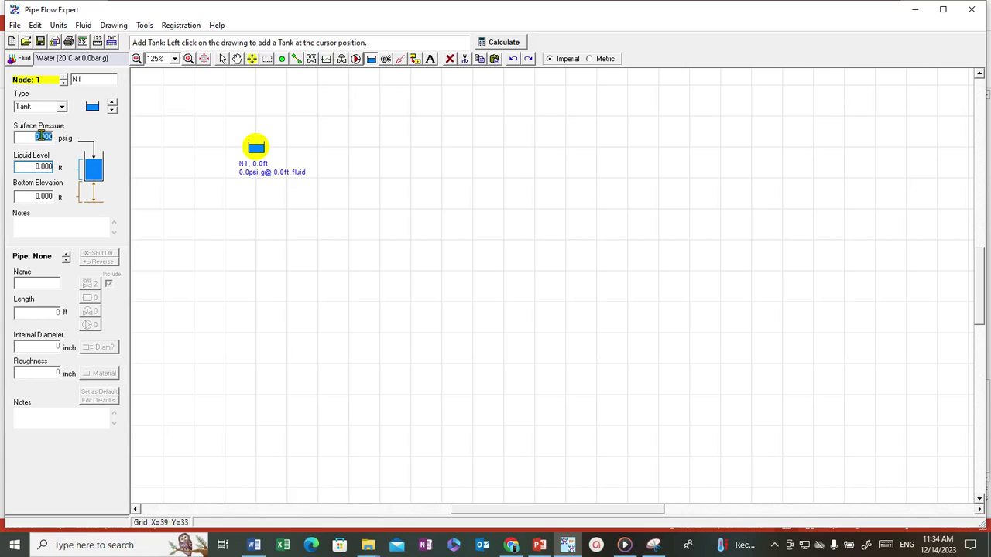
Set the tank's liquid level to 2 ft and its bottom elevation to 8 ft
click(41, 166)
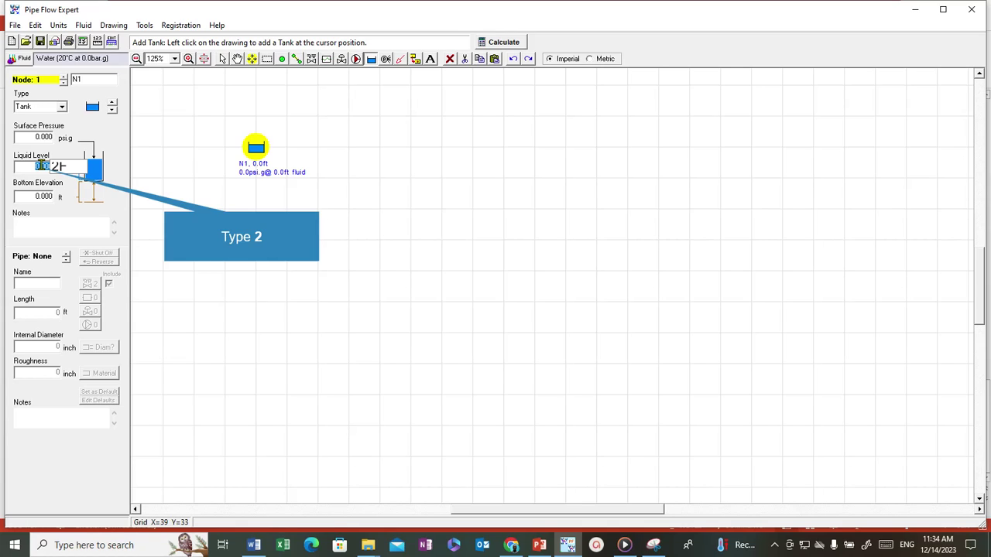
text(4)
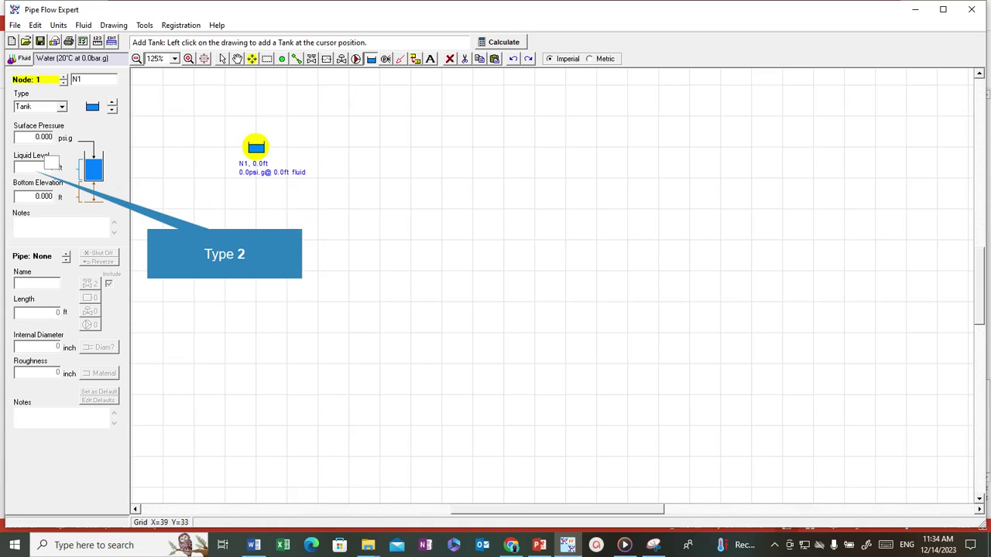
key(BackSpace)
text(2)
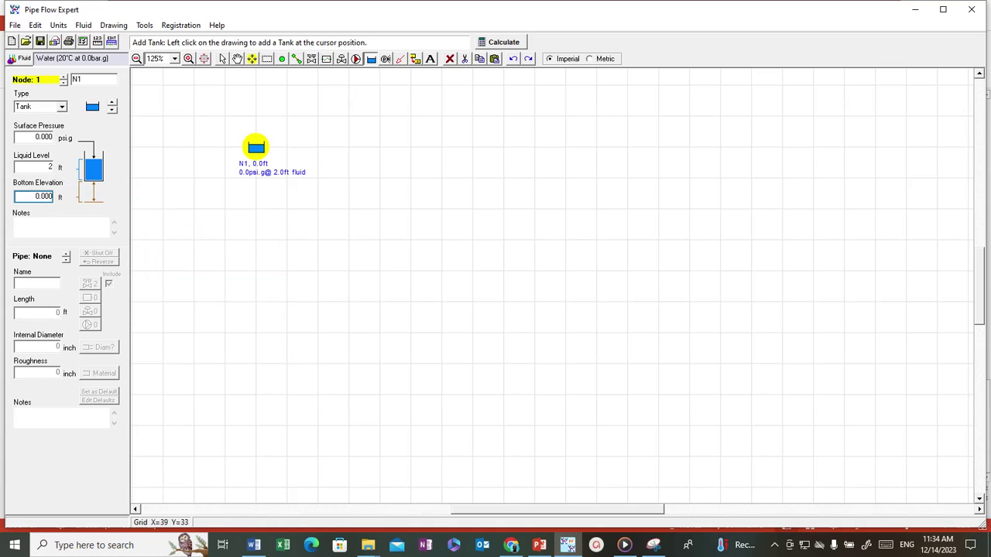
click(38, 198)
double_click(45, 196)
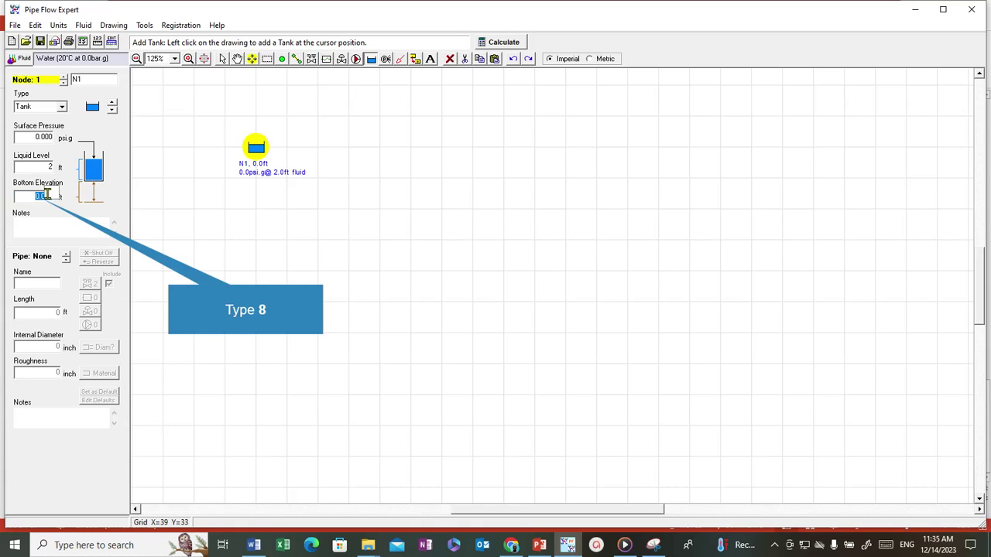
text(8)
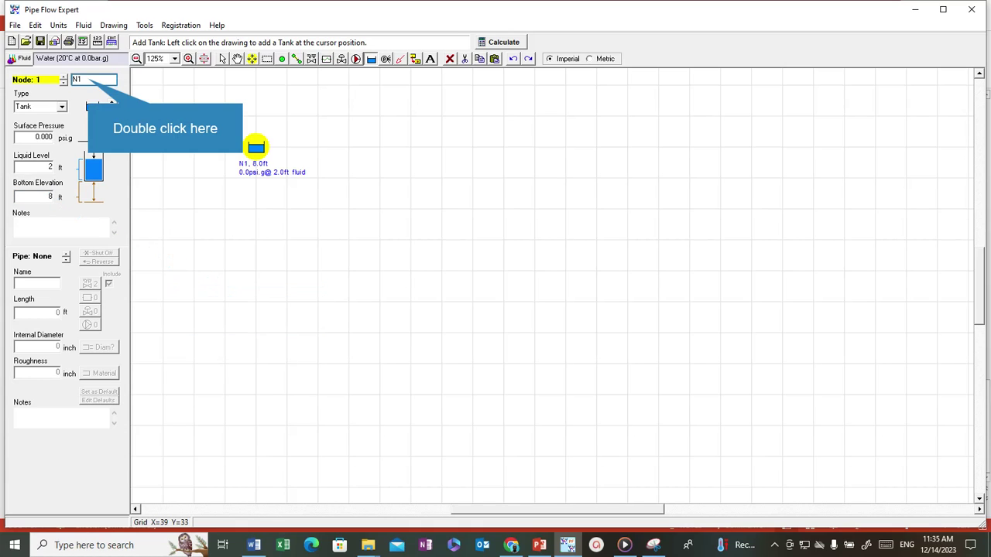
Rename the tank node as Reservoir
double_click(83, 79)
text(r)
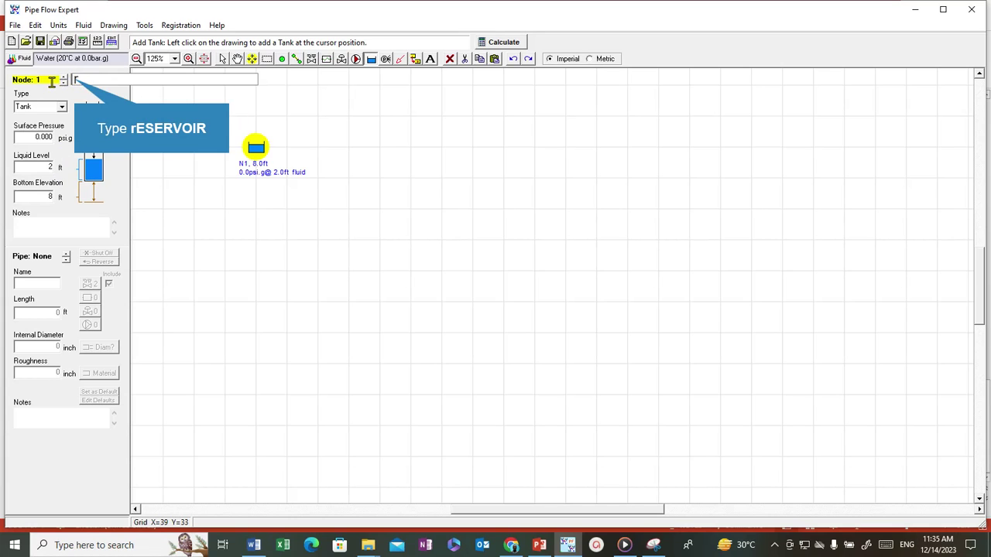
text(ESERVOI)
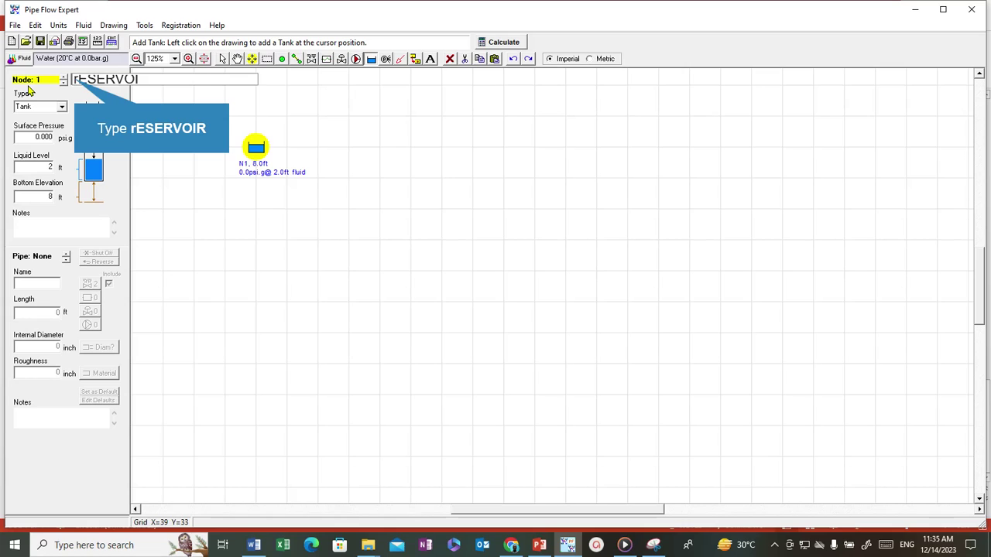
text(R)
key(Return)
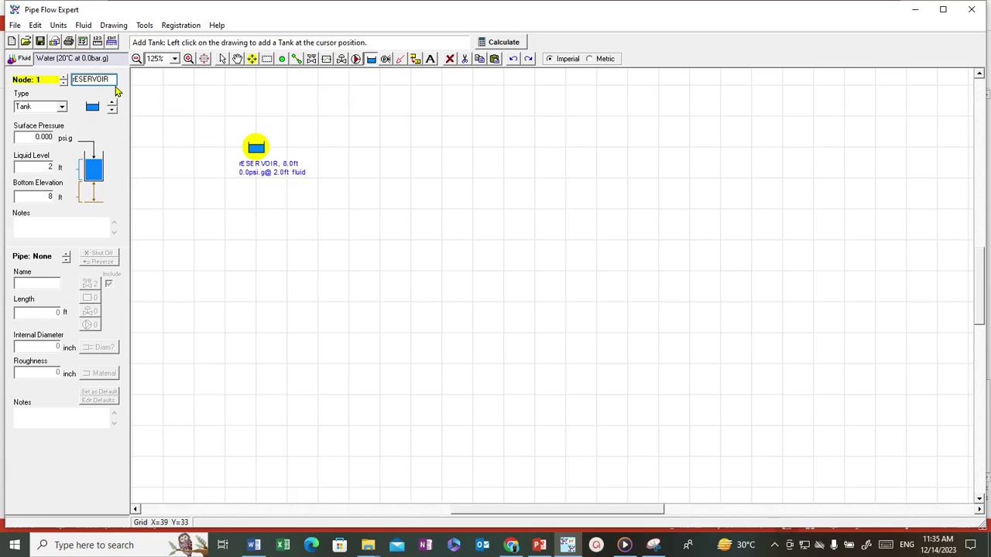
click(115, 86)
text(Reservoir)
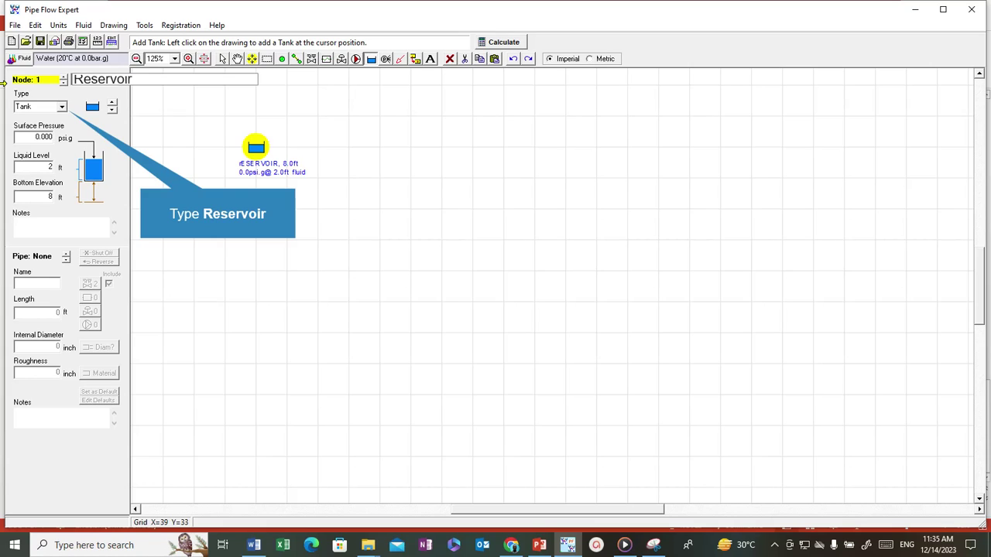
key(Return)
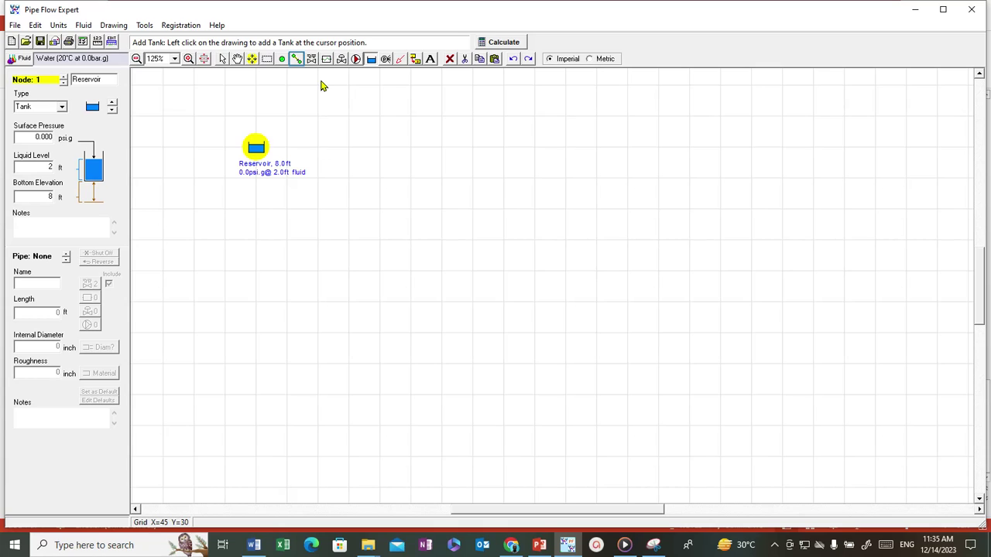
Draw the first pipe straight down from the Reservoir tank to a new node
click(297, 59)
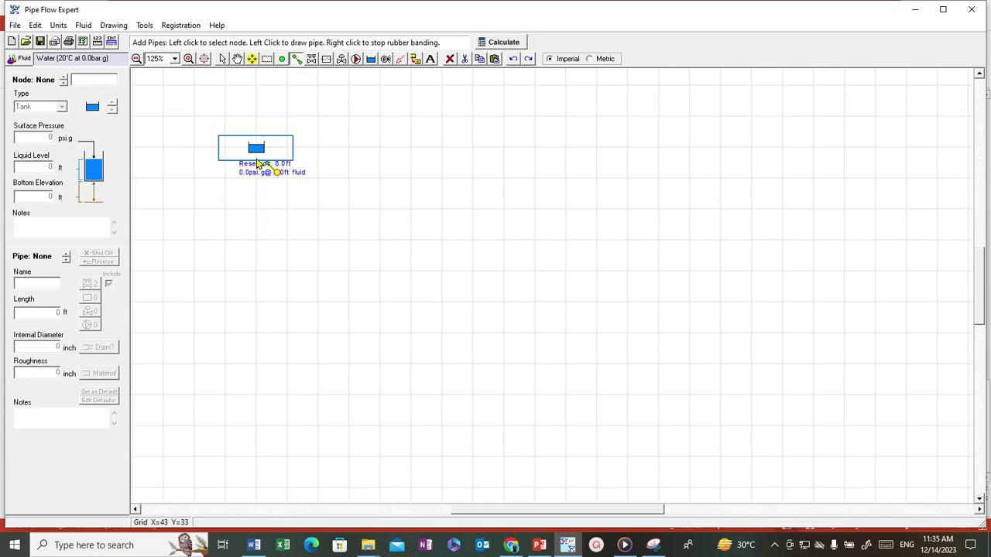
click(256, 153)
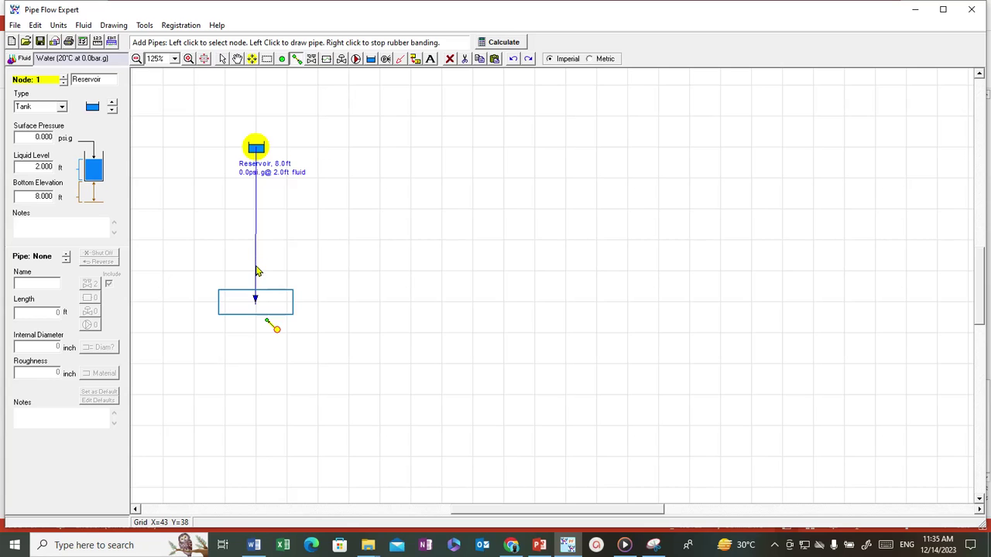
click(255, 304)
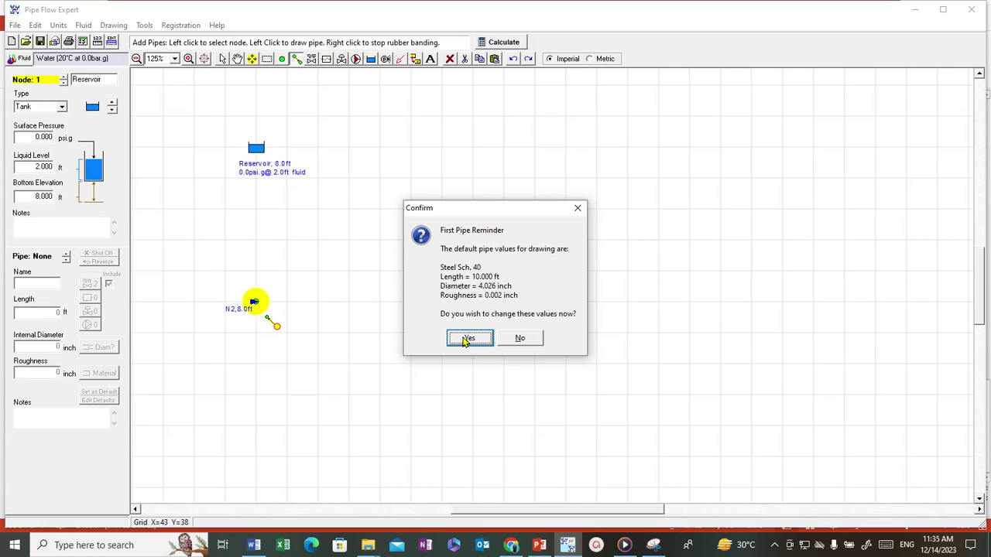
Choose to change the default pipe values and set the default length to 36 ft
click(466, 339)
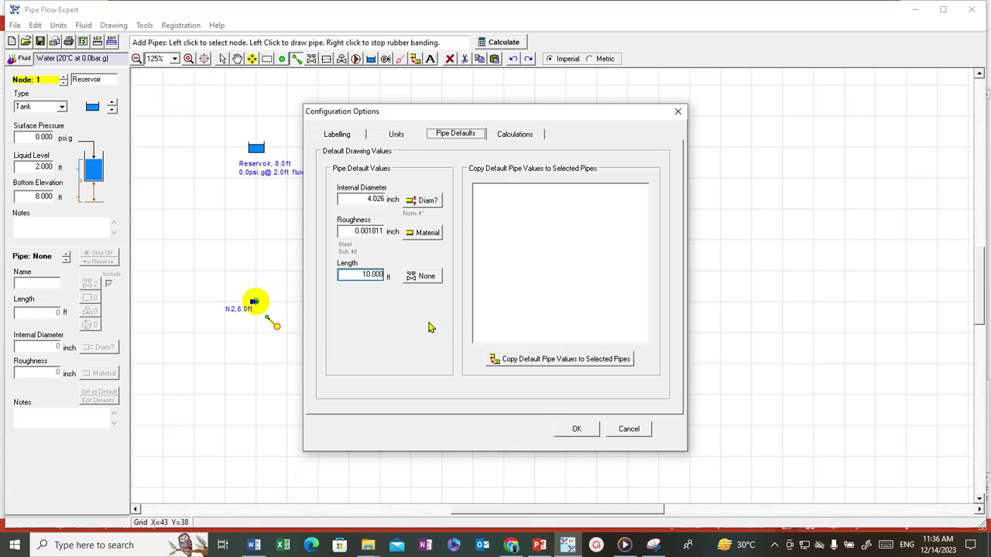
double_click(375, 276)
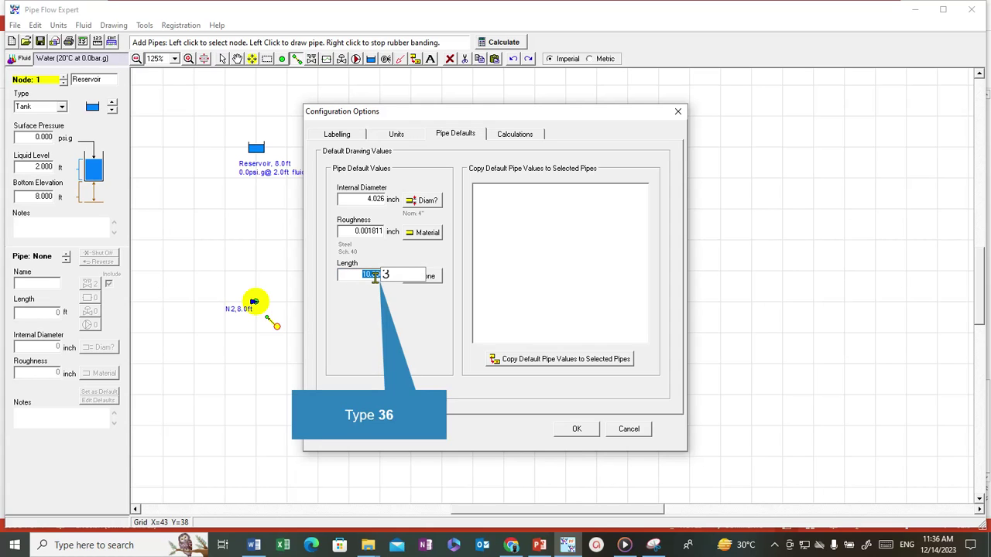
text(36)
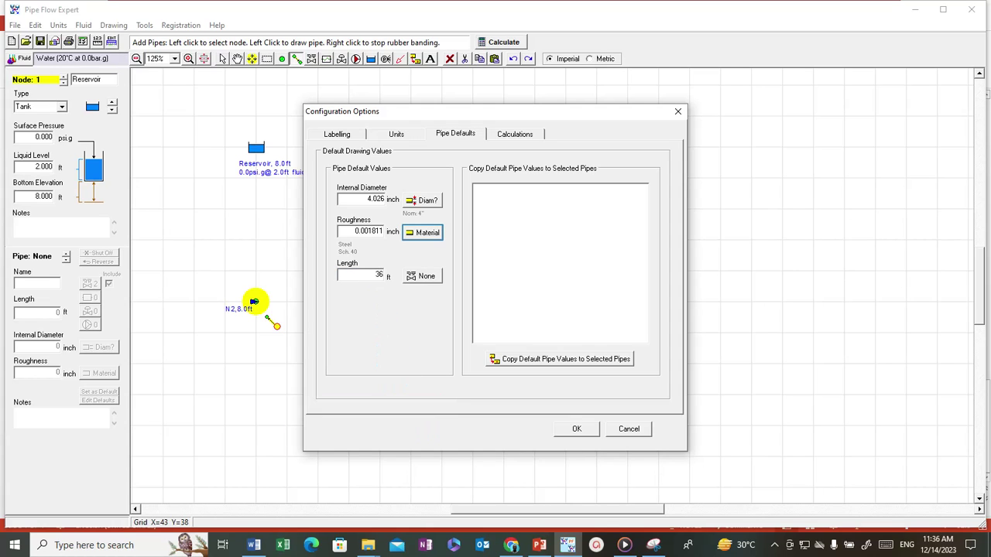
Choose Steel (ANSI) Sch. 40 as the default pipe material
click(421, 237)
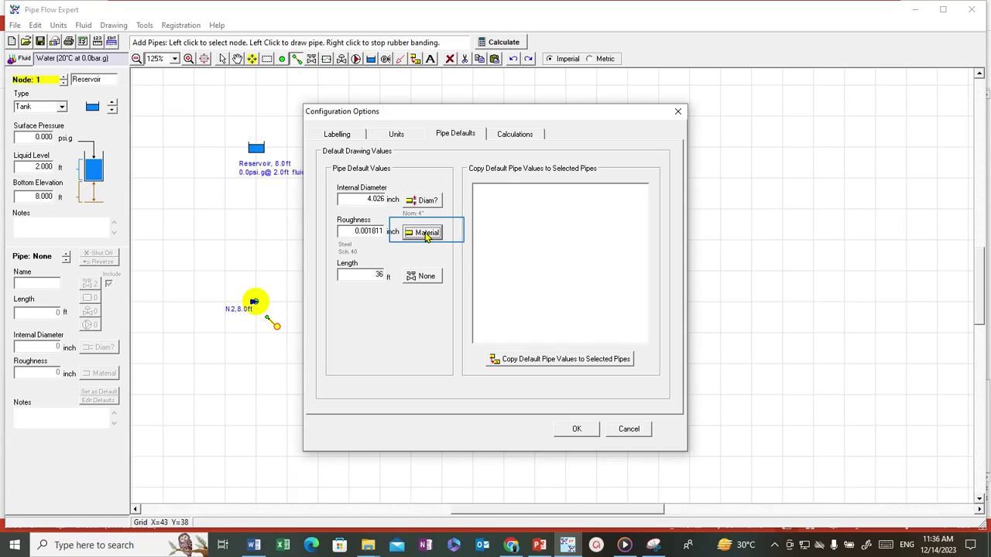
click(428, 234)
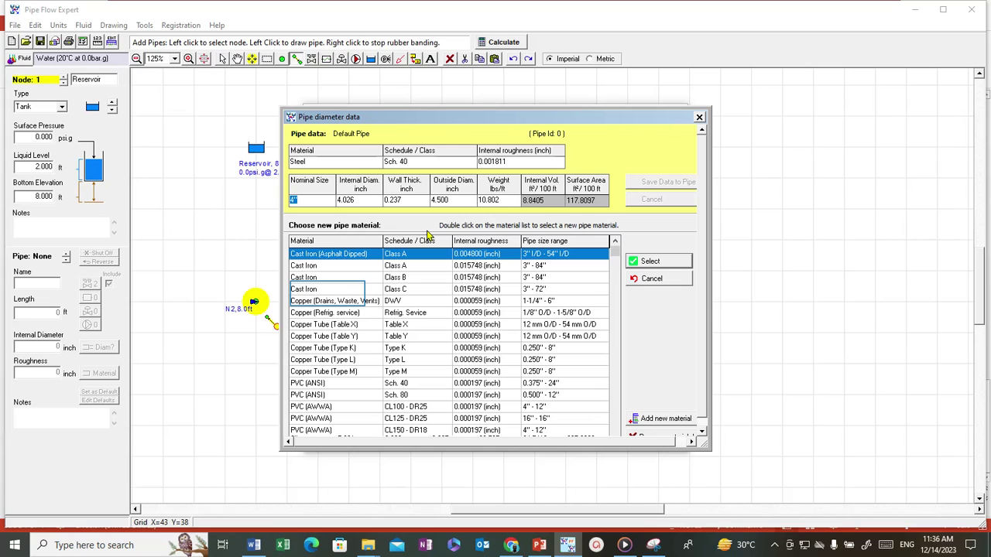
click(329, 301)
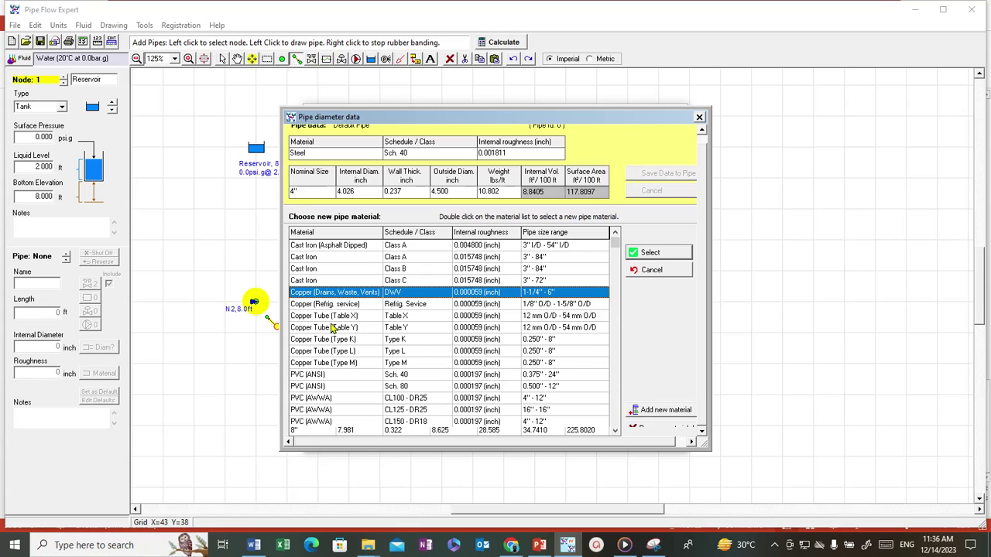
key(Page_Up)
key(Page_Down)
scroll(378, 292, down, 7)
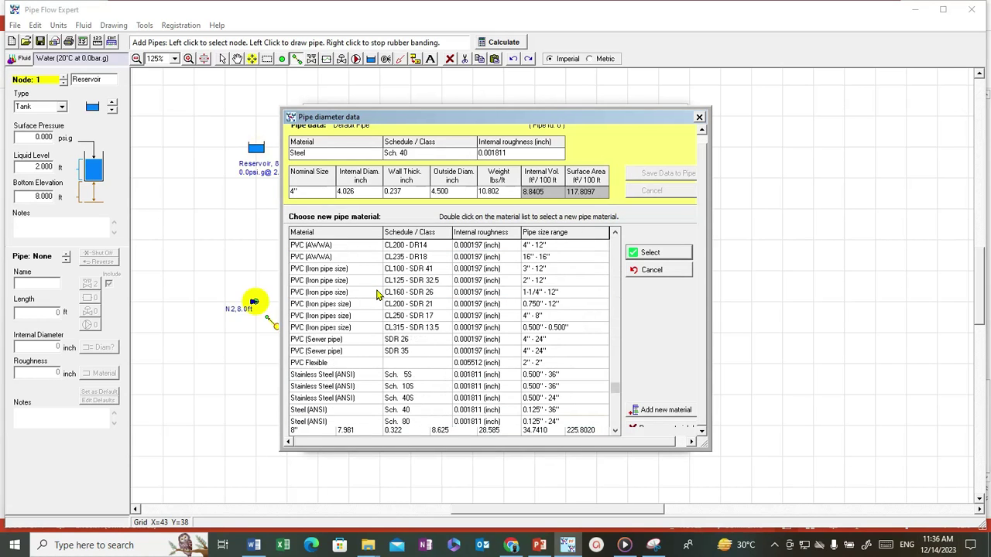
click(298, 364)
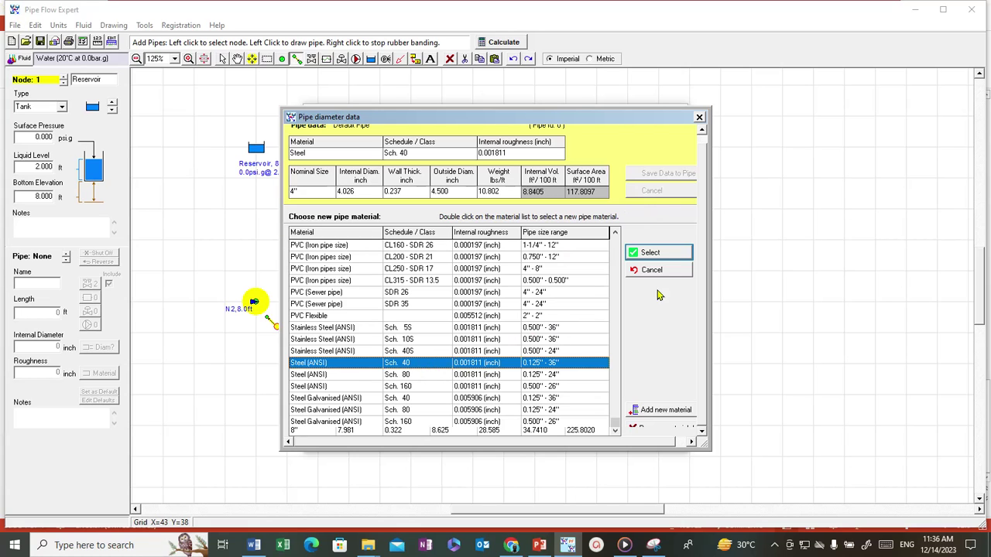
click(651, 255)
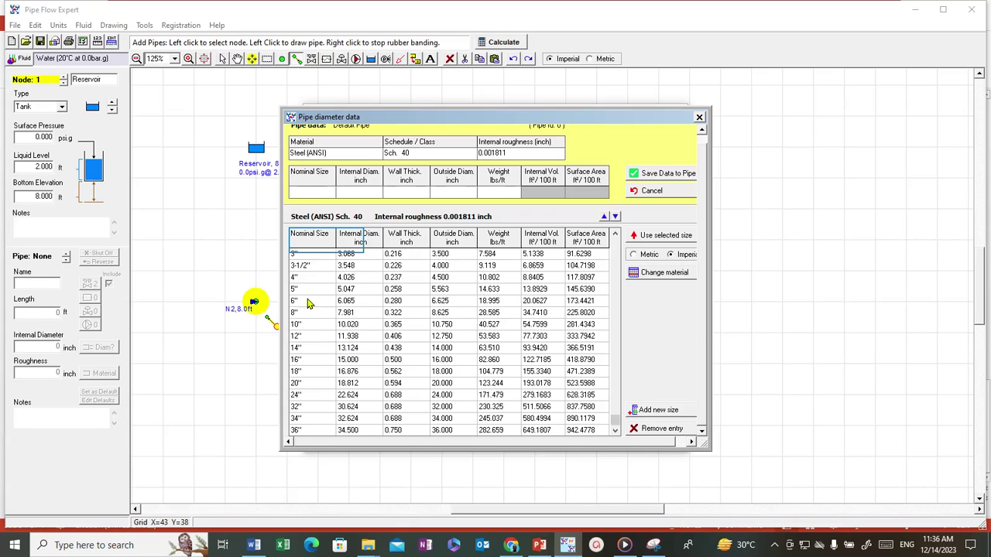
Use the 3" nominal size of Steel (ANSI) Sch. 40, save it to the pipe data and apply the pipe defaults
click(302, 259)
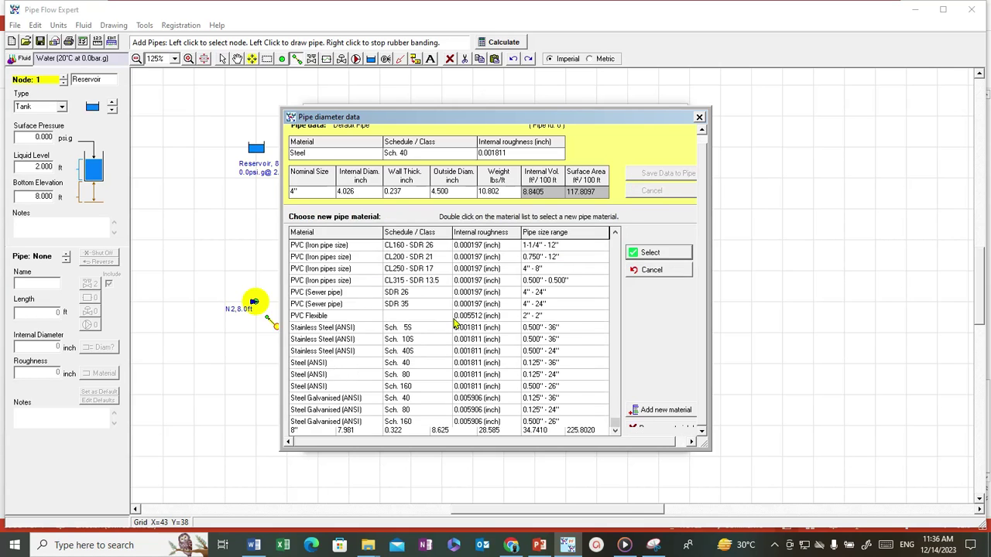
click(453, 317)
click(438, 338)
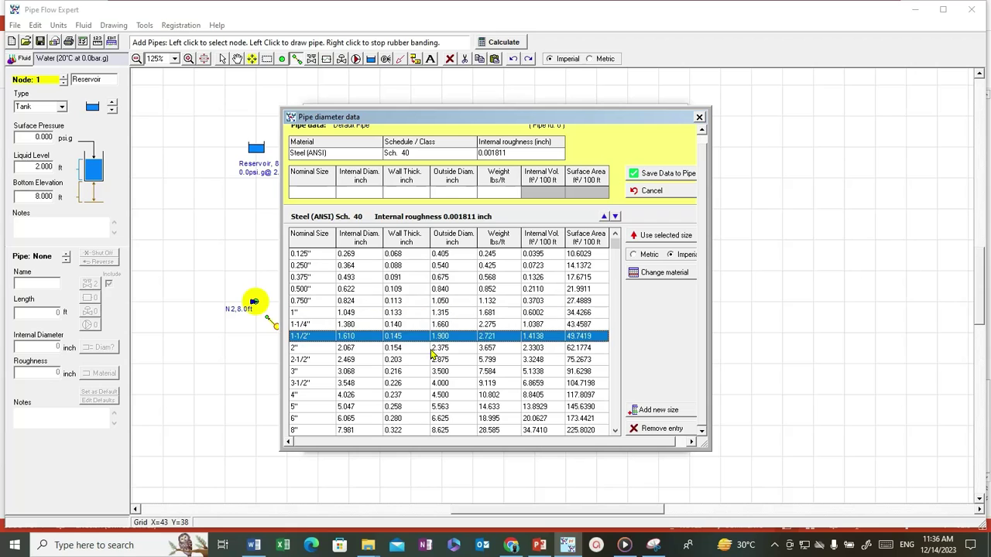
click(318, 373)
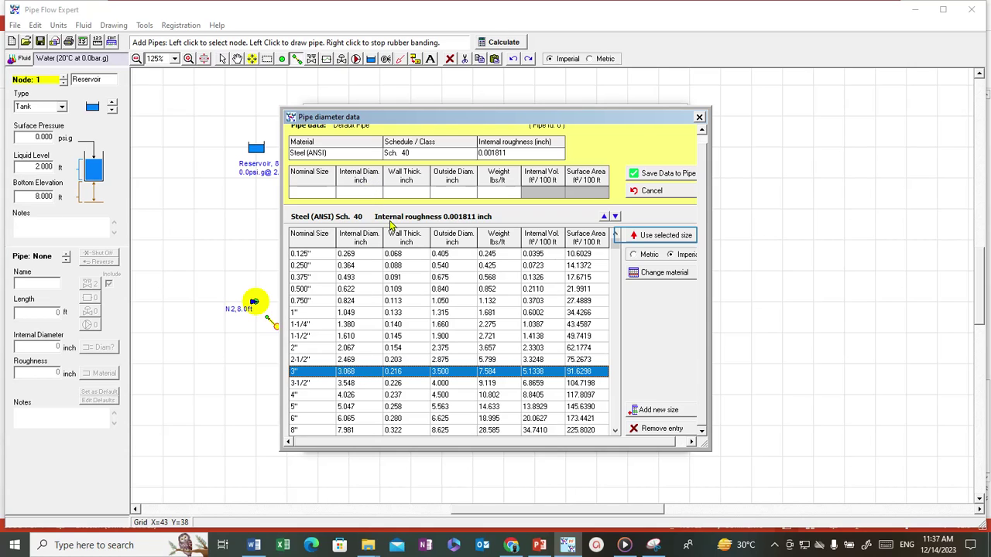
click(673, 243)
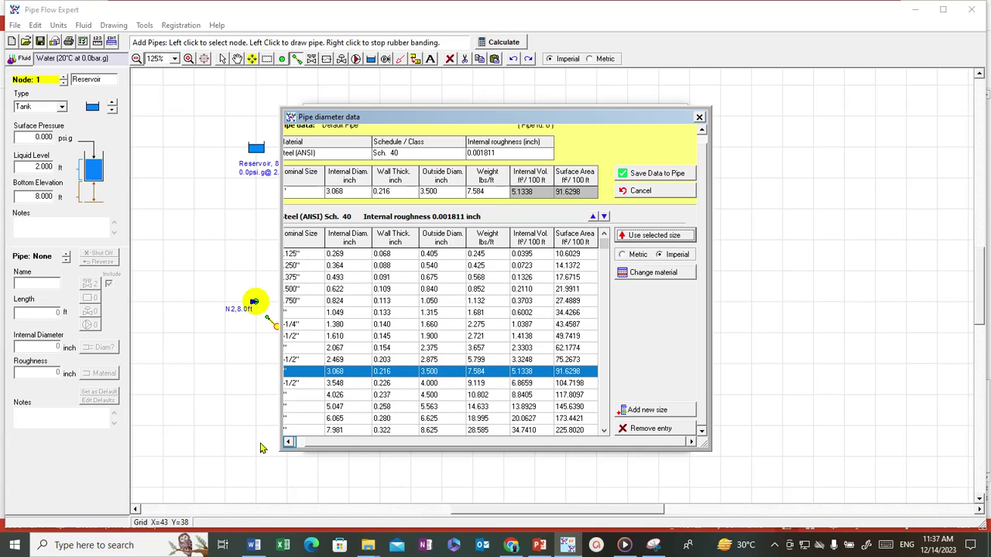
click(289, 442)
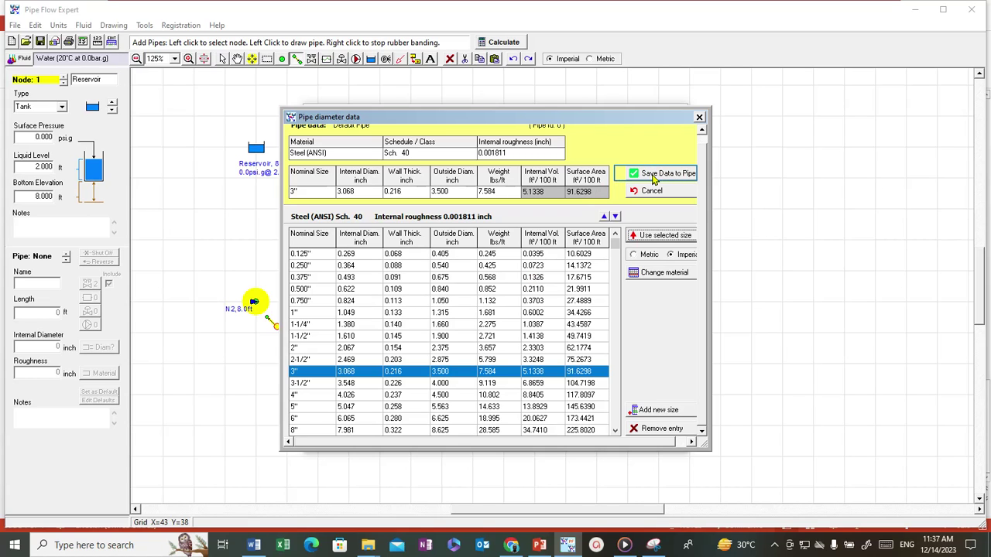
click(655, 180)
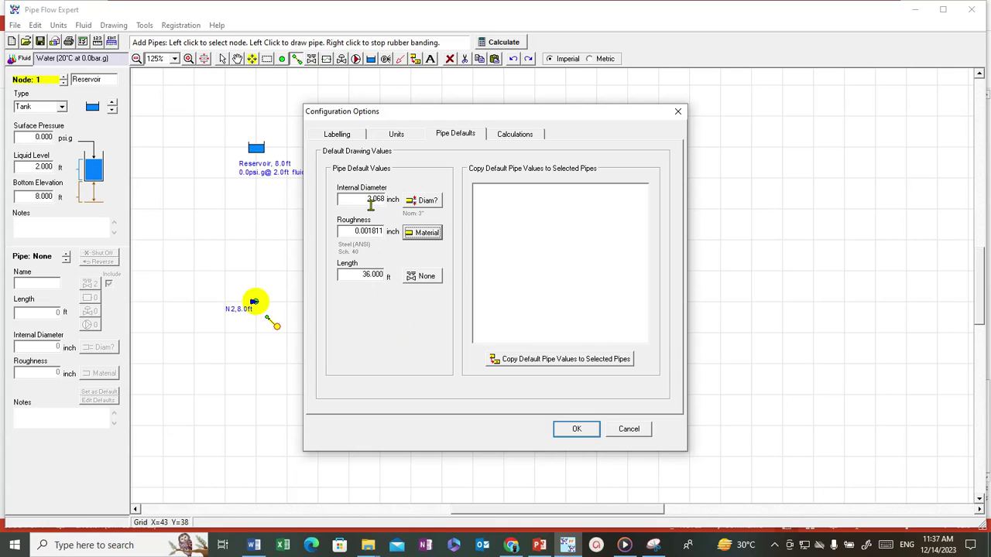
click(576, 430)
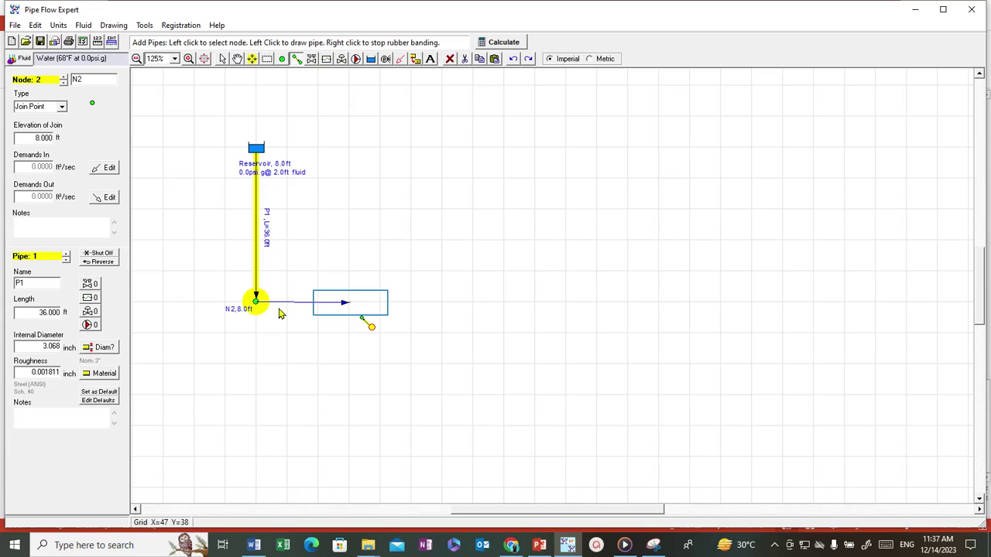
Draw four connected pipes horizontally rightward from node N2, the first three about 3 grid squares long and the last about 4
click(350, 307)
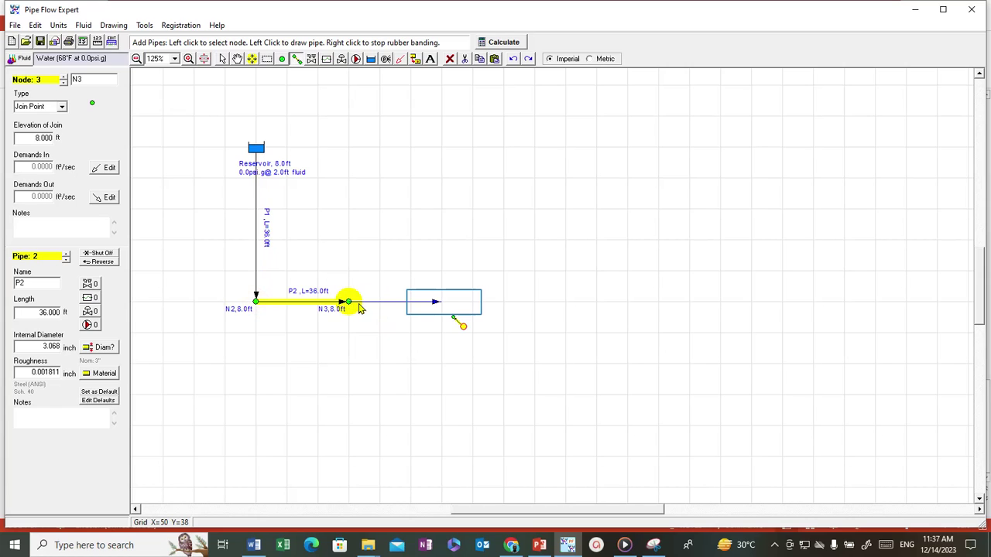
click(444, 306)
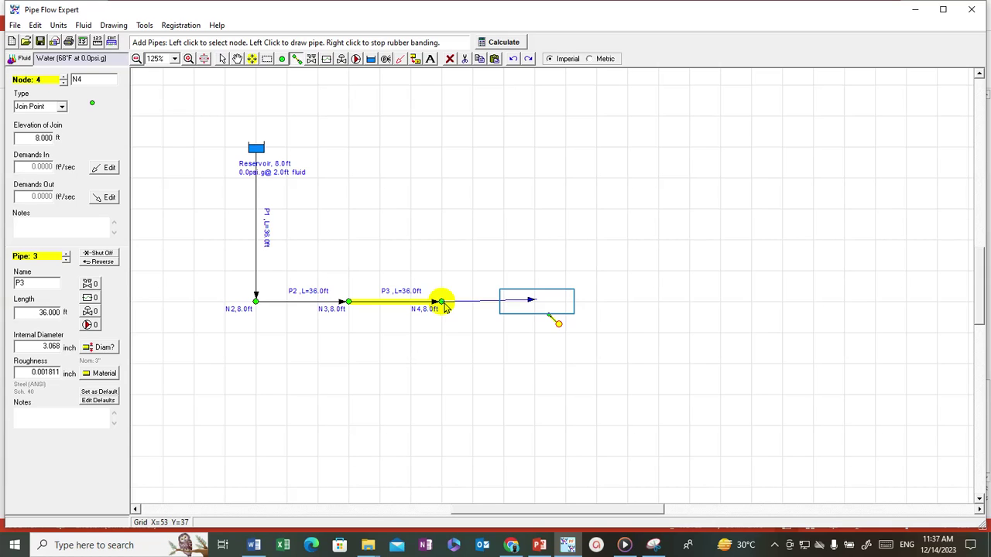
click(539, 306)
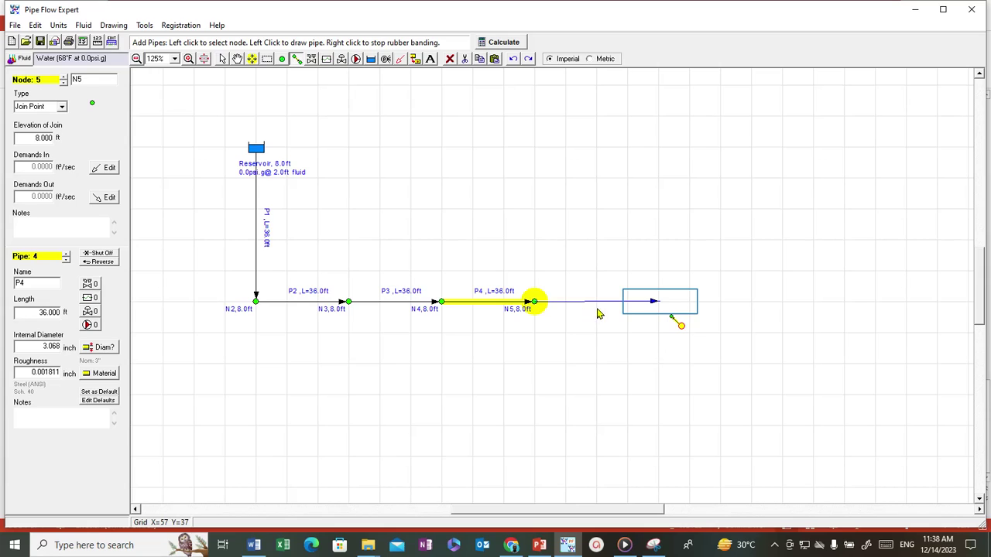
click(660, 305)
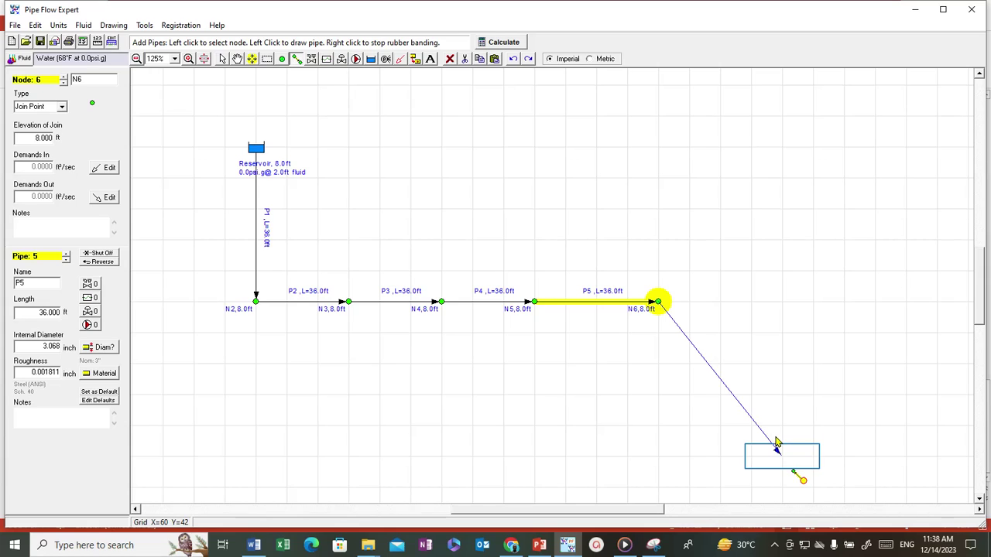
Continue from node N6 with a pipe diagonally down to the right, followed by four pipes leftward about 4, 4, 3 and 9 grid squares long
click(783, 461)
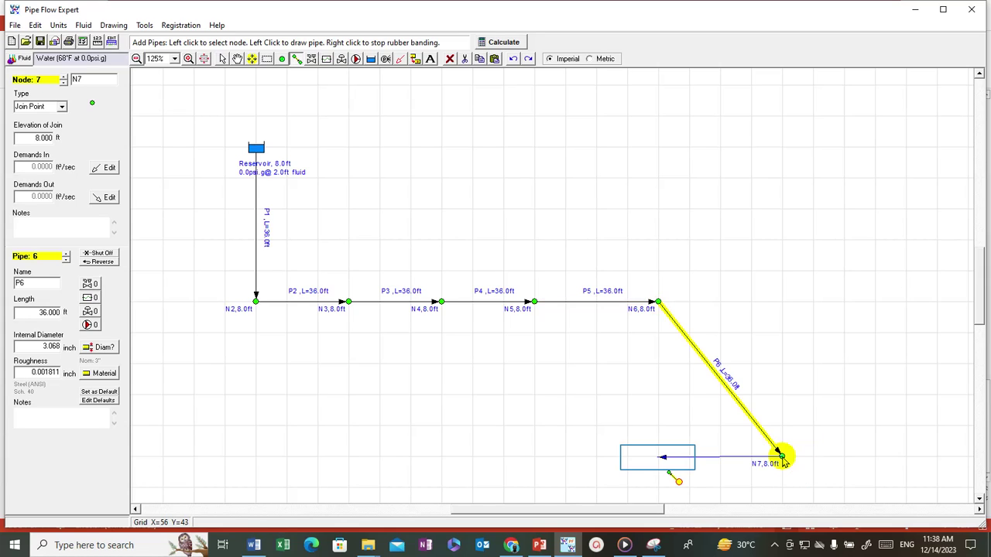
click(658, 458)
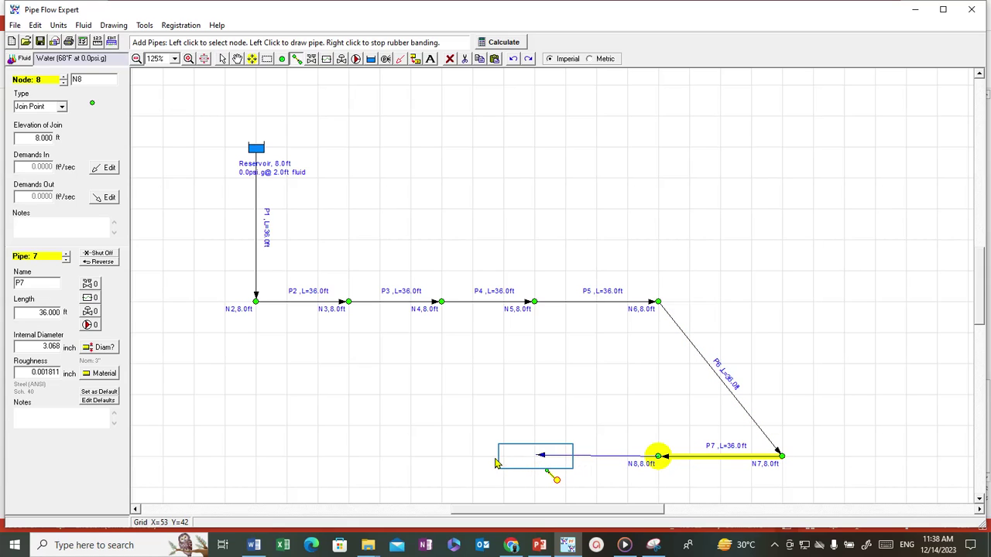
click(536, 462)
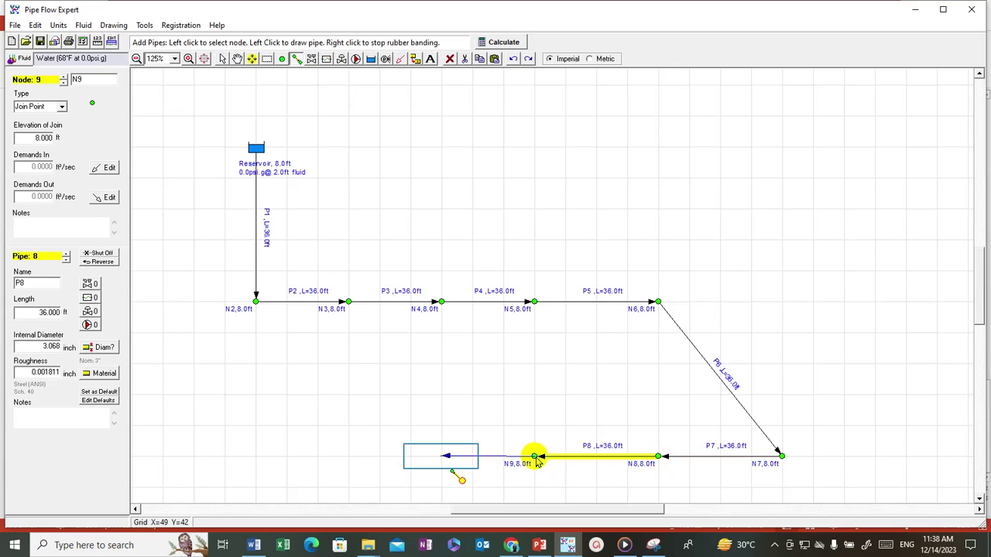
click(442, 458)
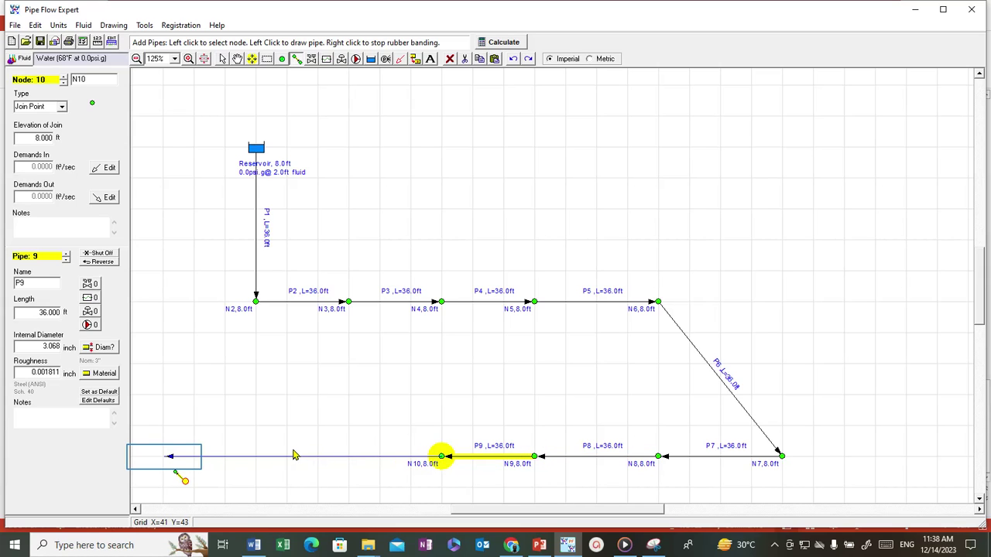
click(166, 458)
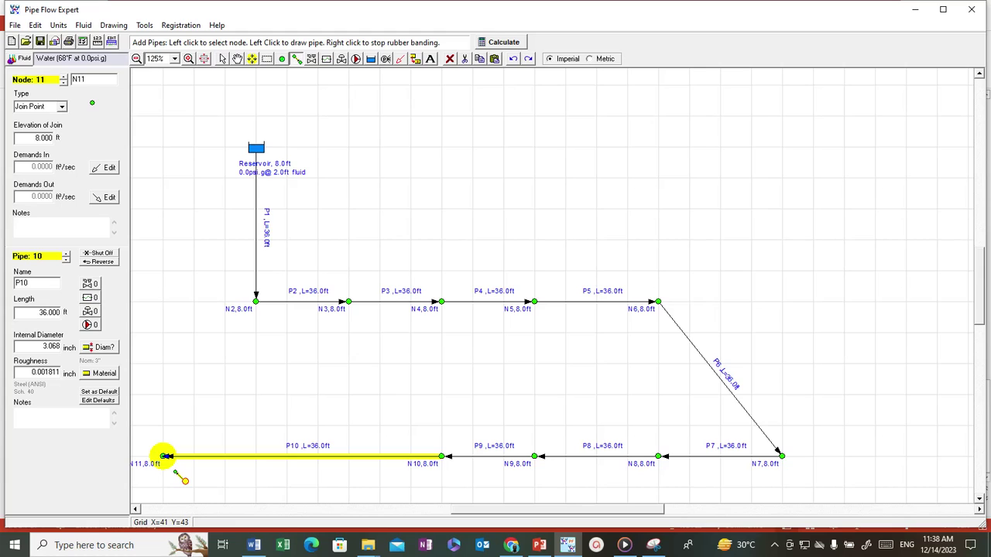
Close the loop from node N11 with a pipe diagonally up to the left and a horizontal pipe back to node N2
scroll(185, 480, down, 2)
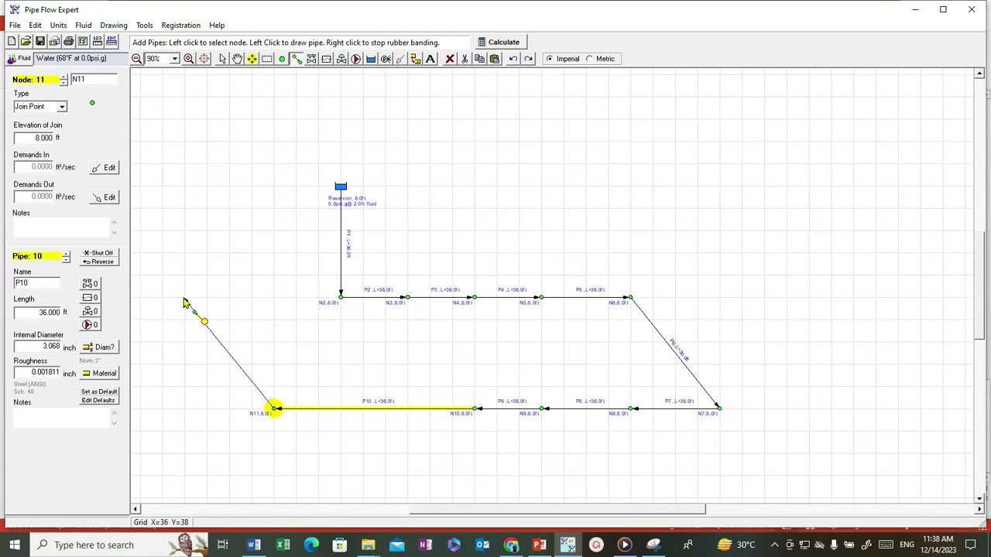
click(186, 299)
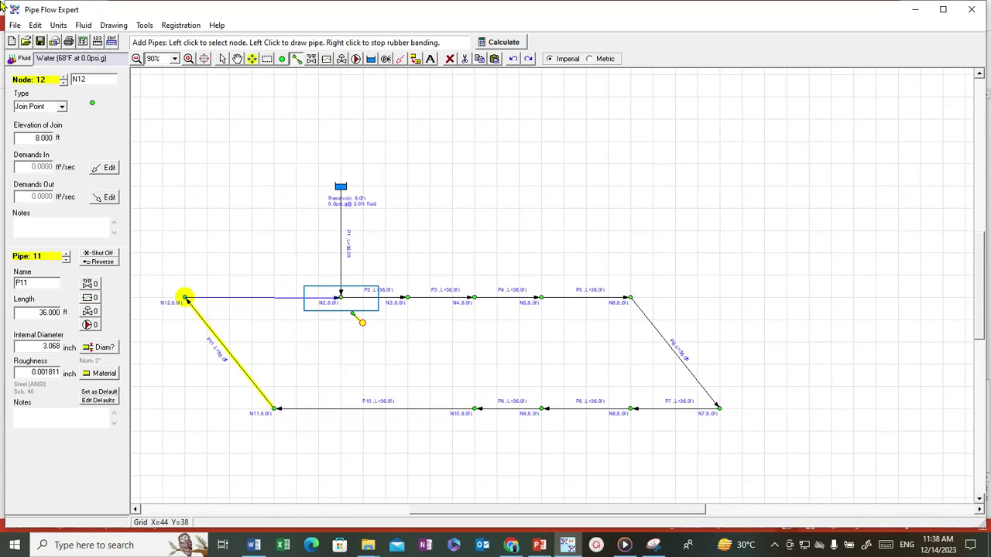
click(341, 299)
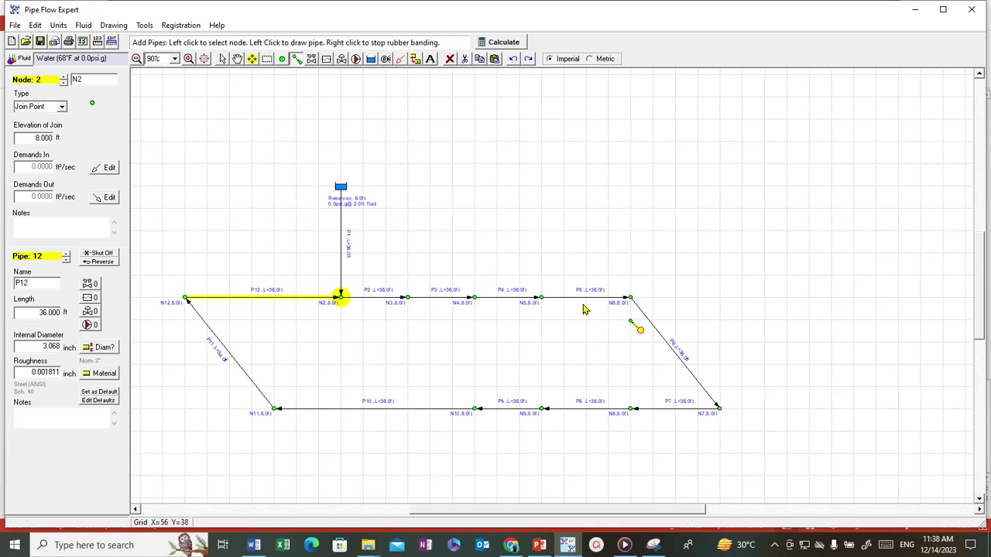
Draw separate vertical branch pipes about 2 grid squares long down from nodes N6 and N5
scroll(550, 349, up, 1)
scroll(551, 353, up, 1)
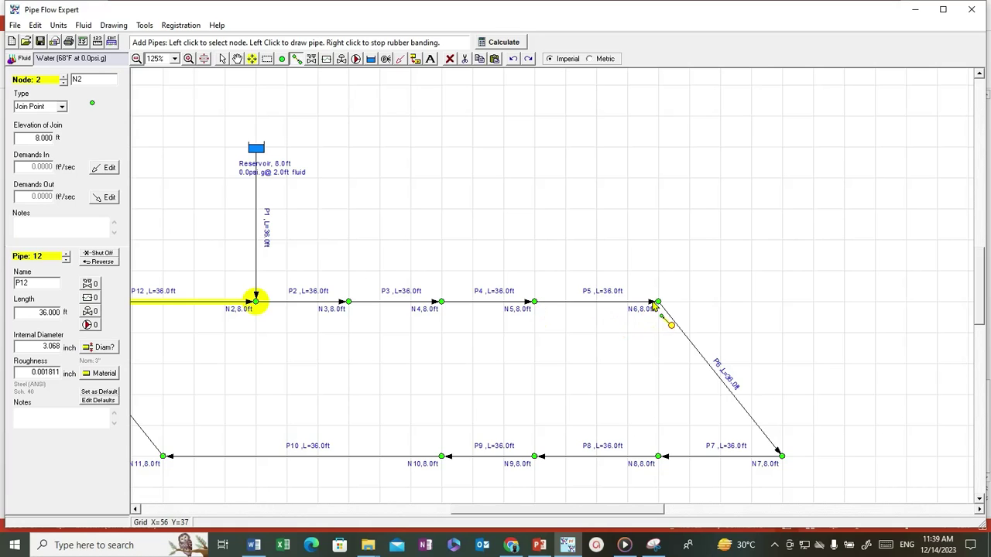
click(658, 302)
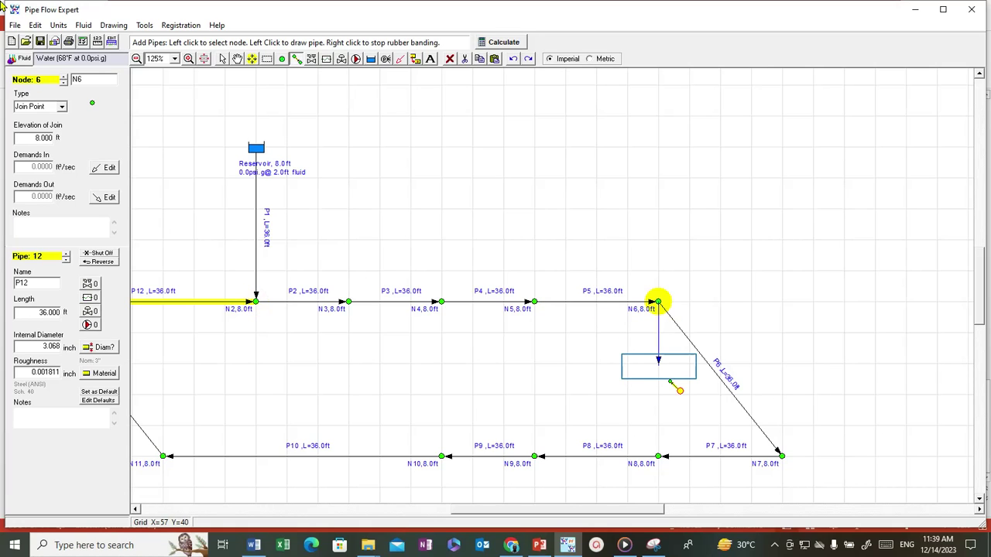
click(658, 364)
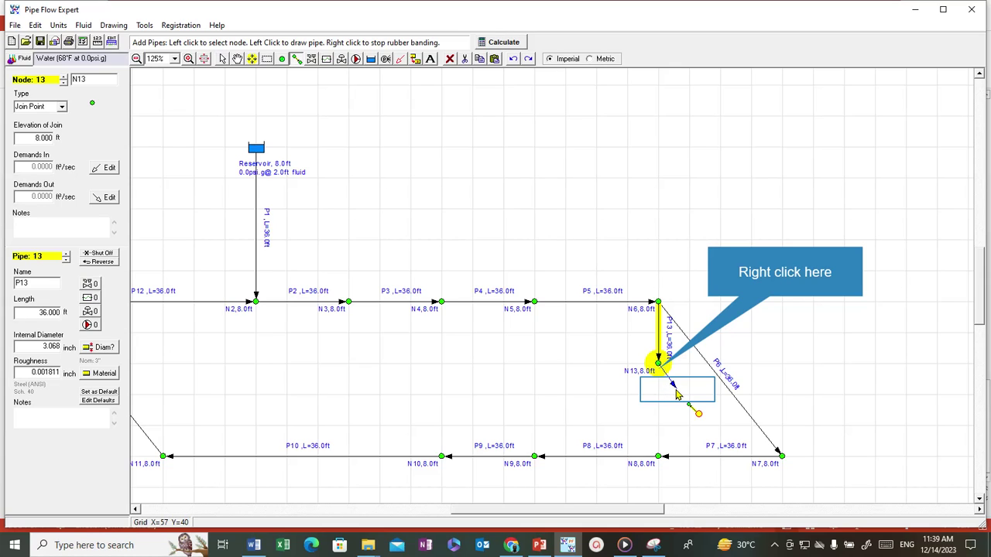
right_click(678, 396)
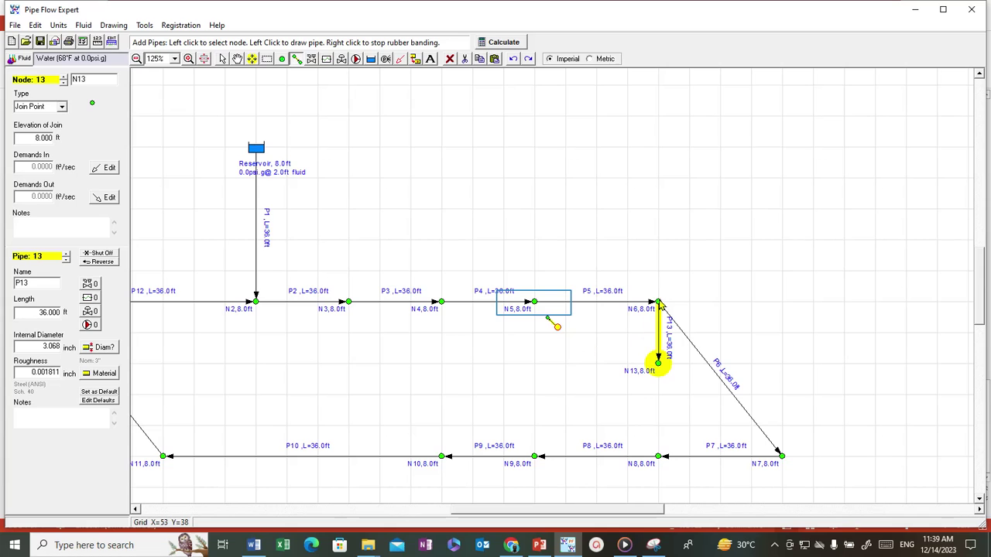
click(535, 304)
click(535, 364)
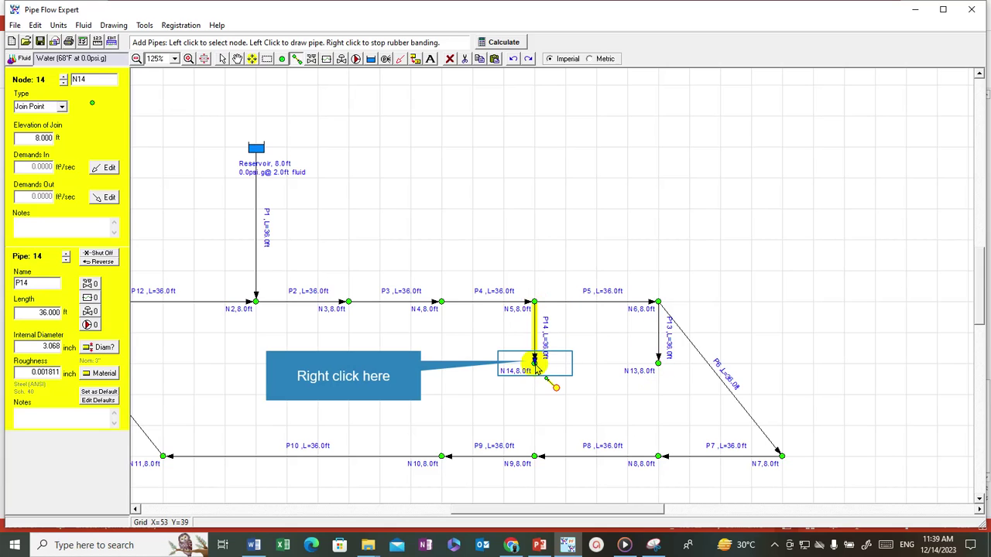
right_click(534, 364)
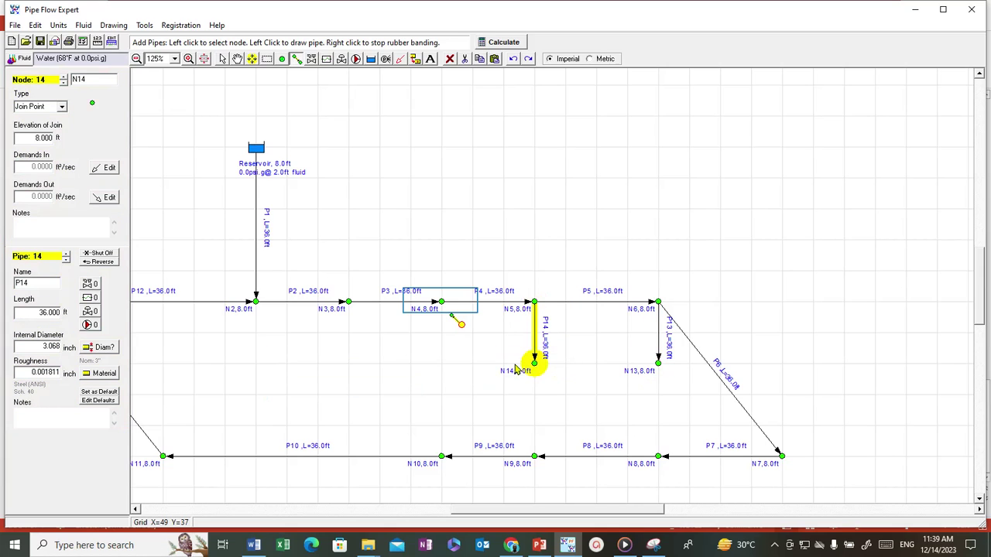
Draw separate vertical branch pipes about 2 grid squares long down from nodes N4 and N3
click(442, 303)
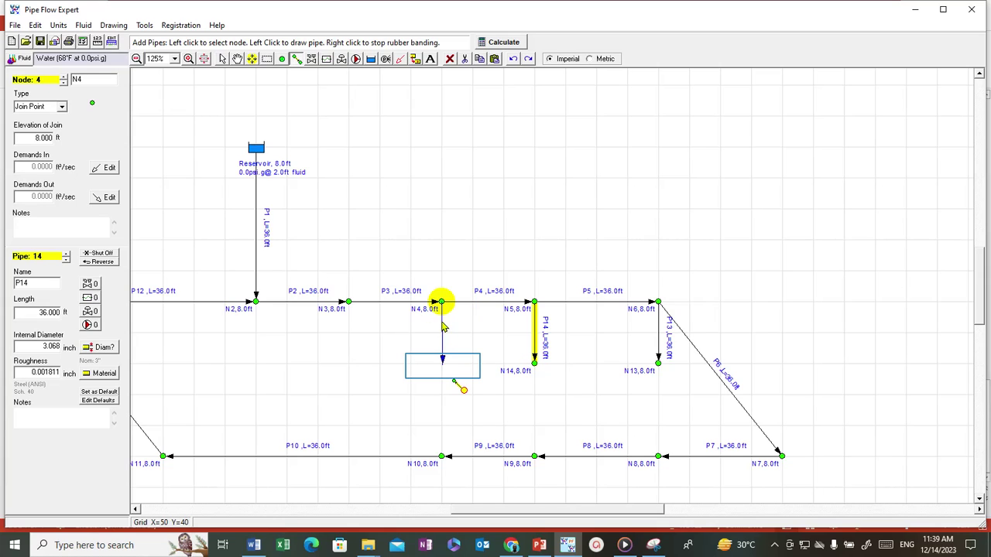
click(443, 369)
right_click(443, 369)
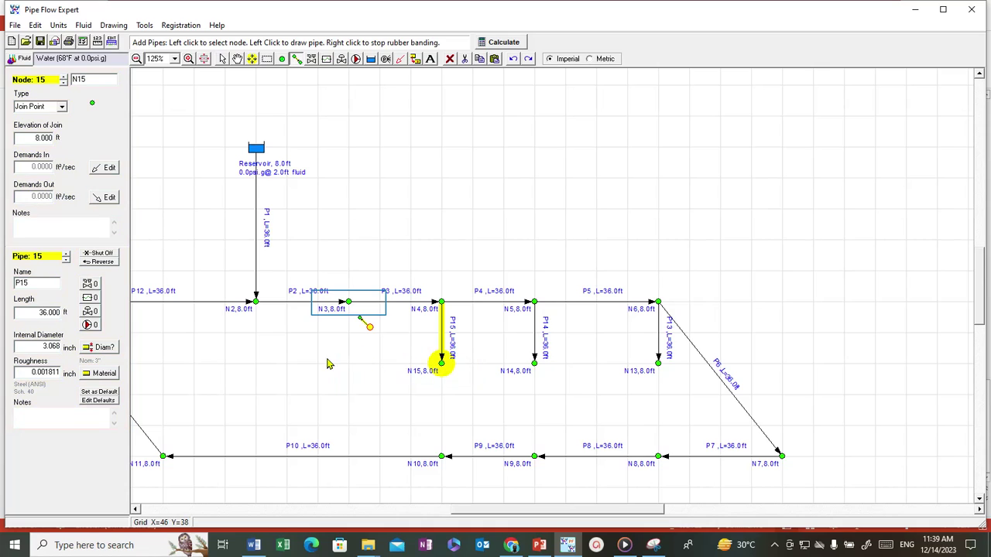
click(349, 303)
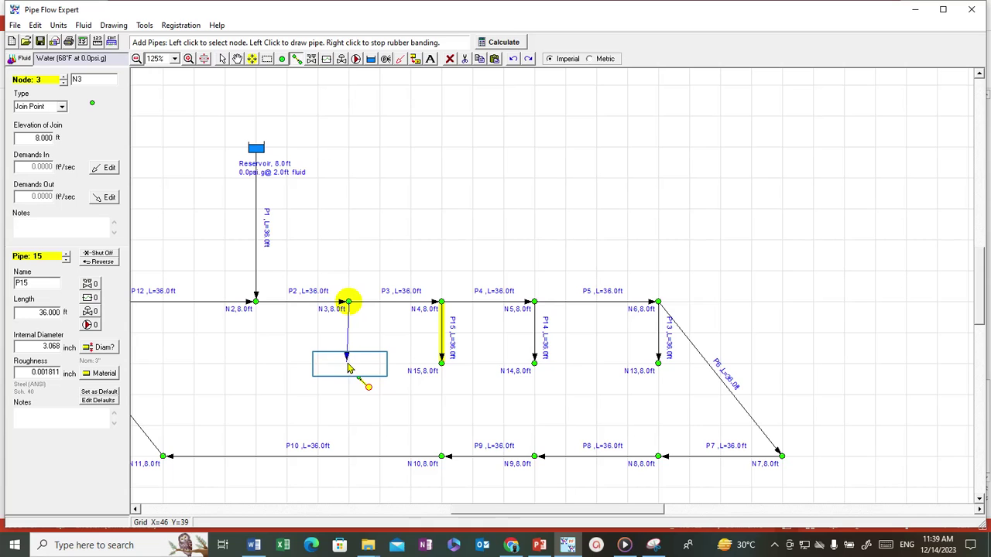
click(349, 363)
right_click(349, 364)
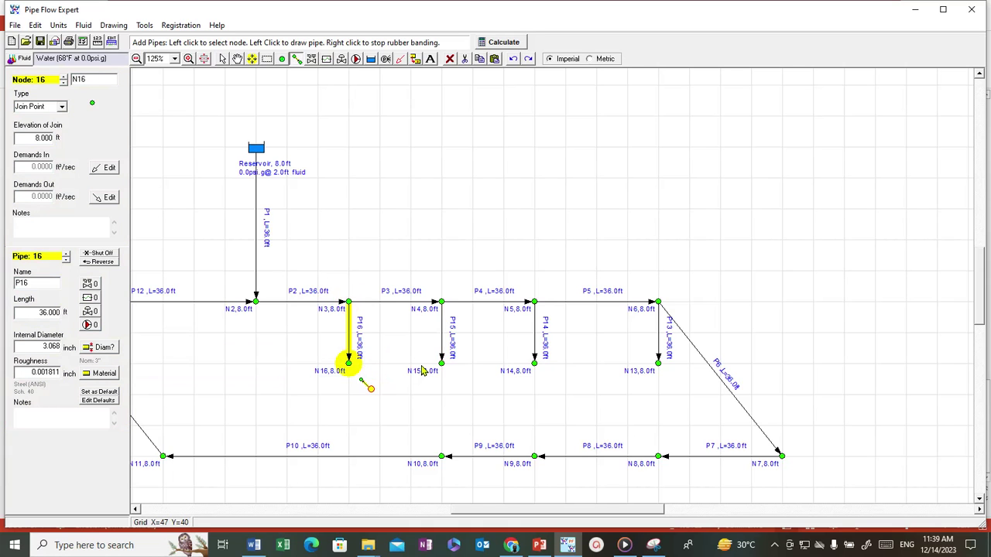
Draw separate vertical branch pipes about 3 grid squares long down from nodes N7 and N8 on the loop's lower run
scroll(418, 349, down, 3)
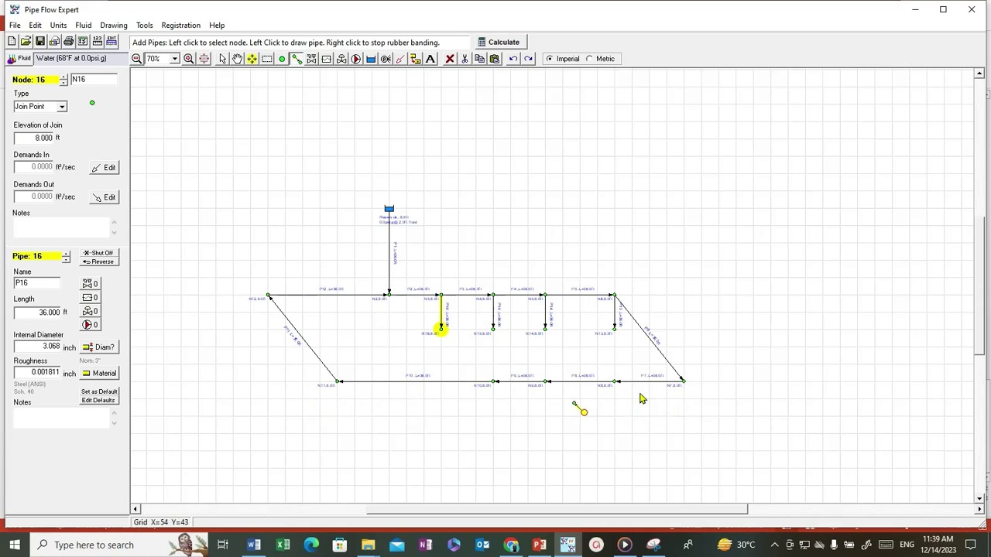
scroll(686, 398, up, 2)
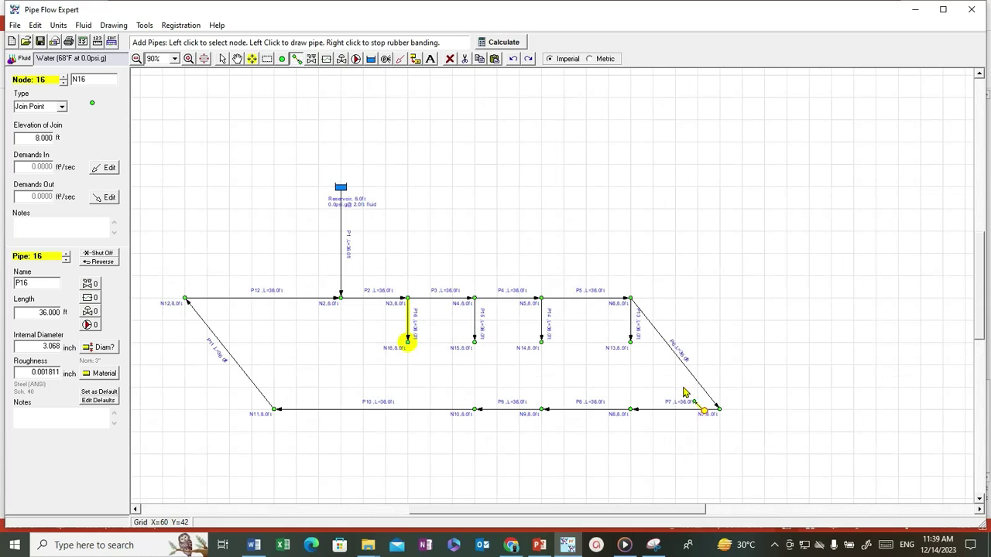
click(716, 411)
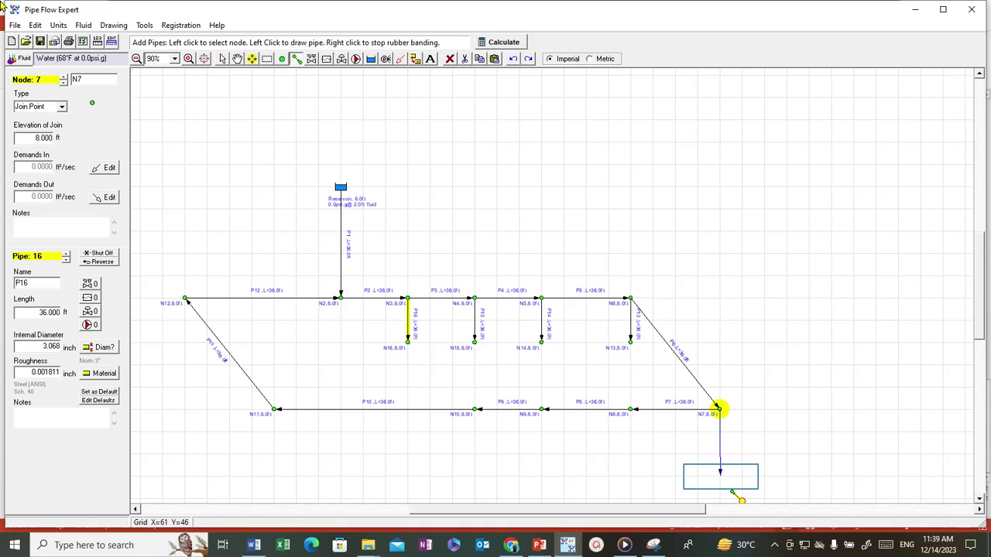
click(720, 480)
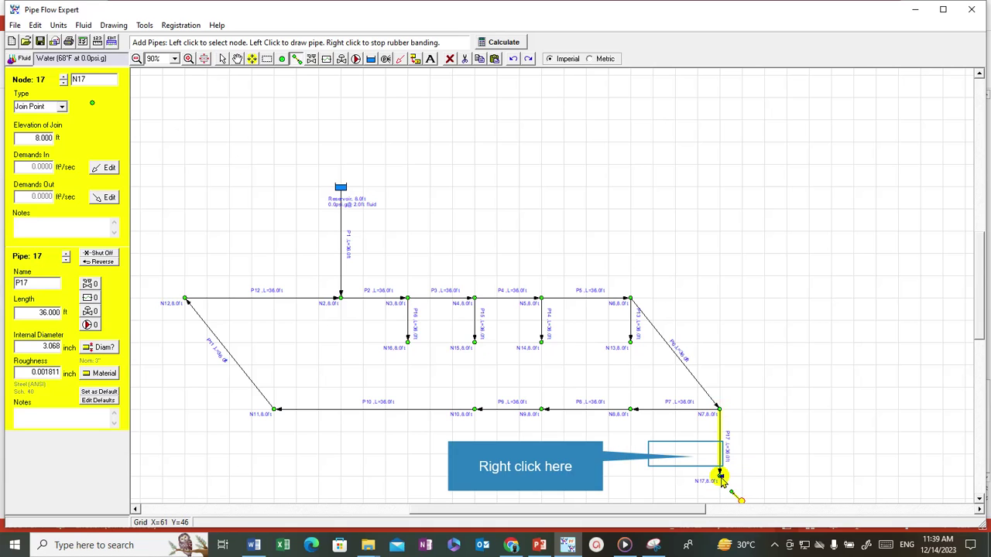
right_click(720, 480)
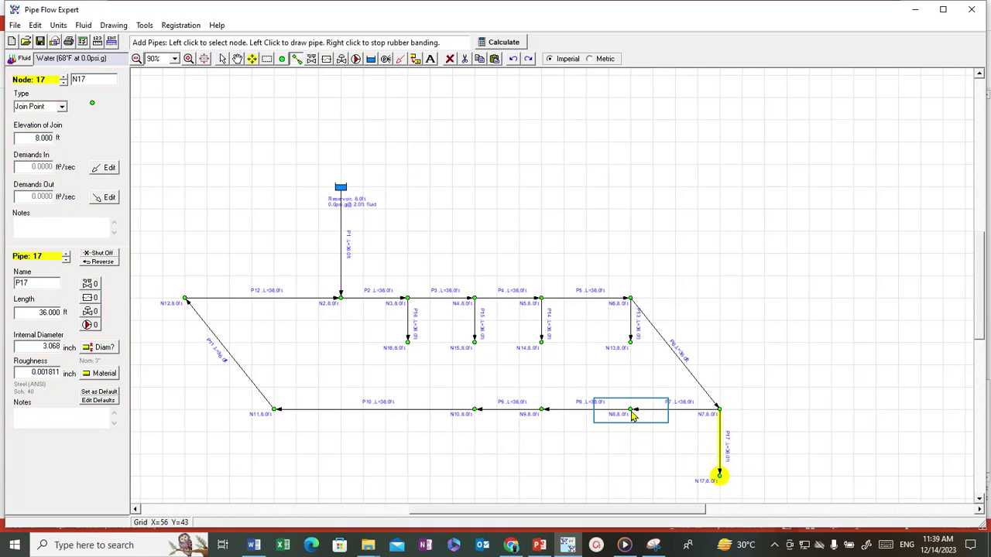
click(631, 409)
click(632, 480)
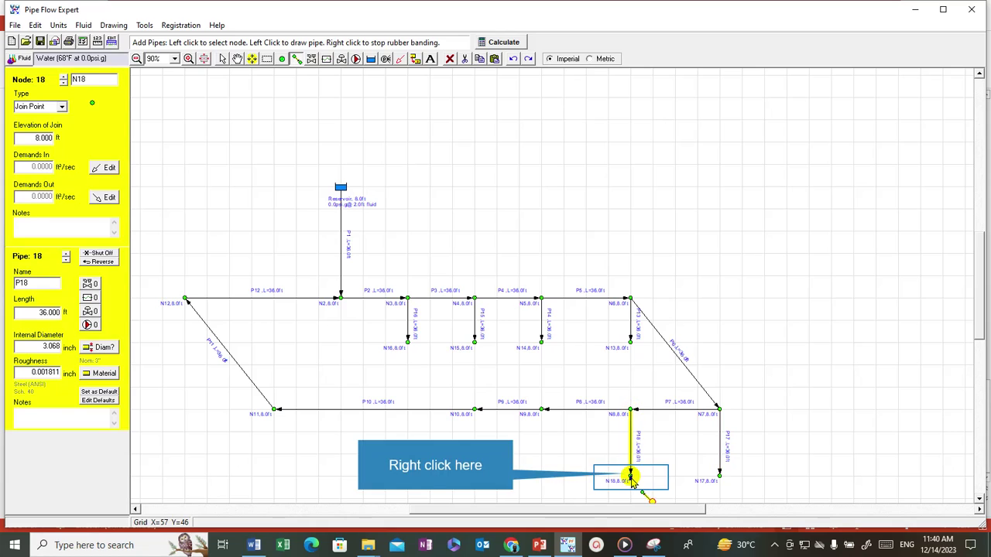
right_click(632, 480)
Draw separate vertical branch pipes about 3 grid squares long down from nodes N9 and N10 on the loop's lower run
click(541, 410)
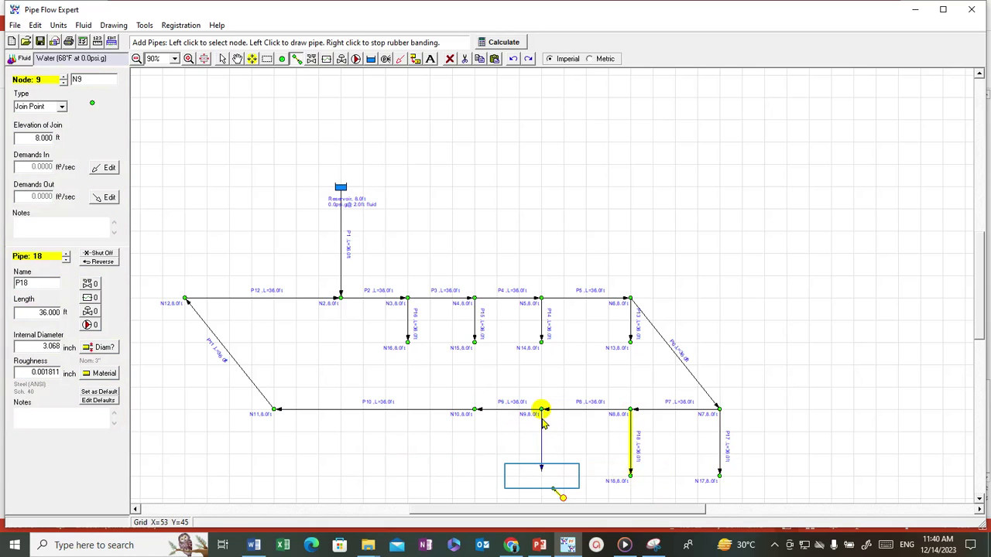
click(542, 475)
right_click(542, 477)
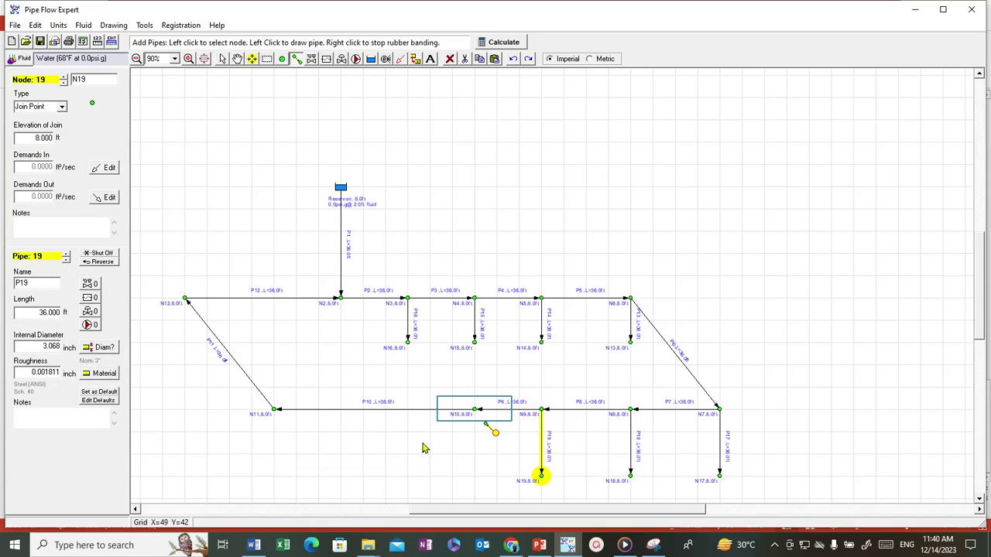
click(476, 413)
click(475, 476)
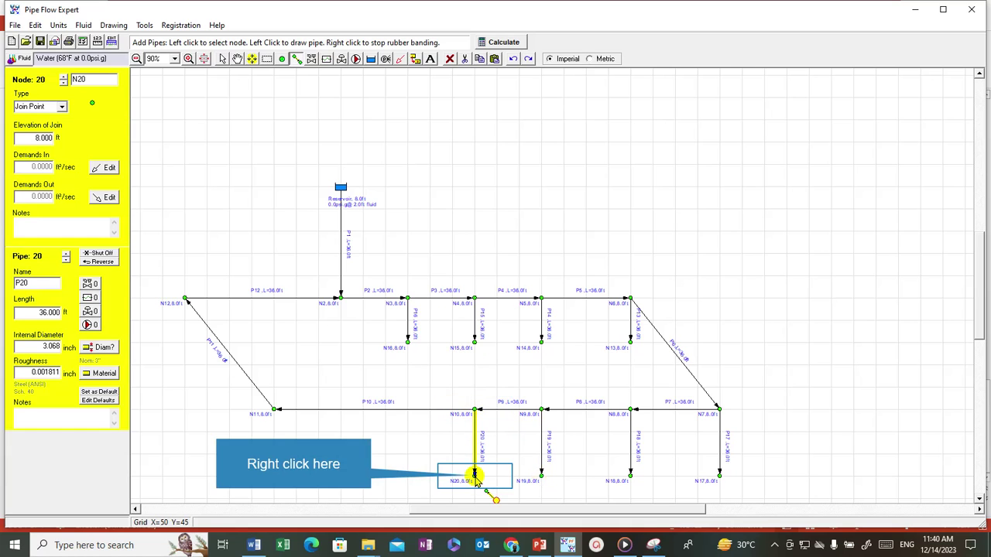
right_click(475, 477)
scroll(735, 344, down, 3)
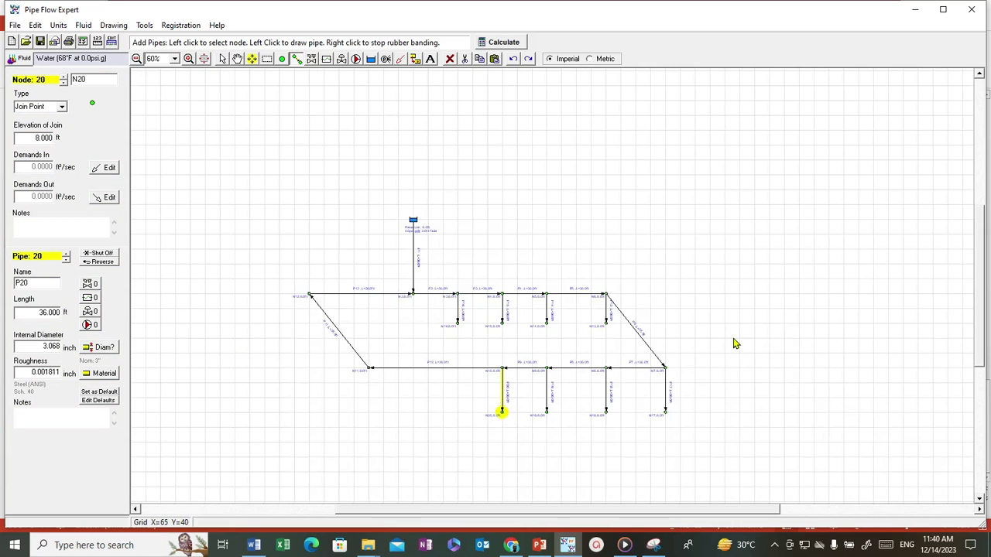
scroll(593, 404, up, 2)
scroll(614, 414, up, 3)
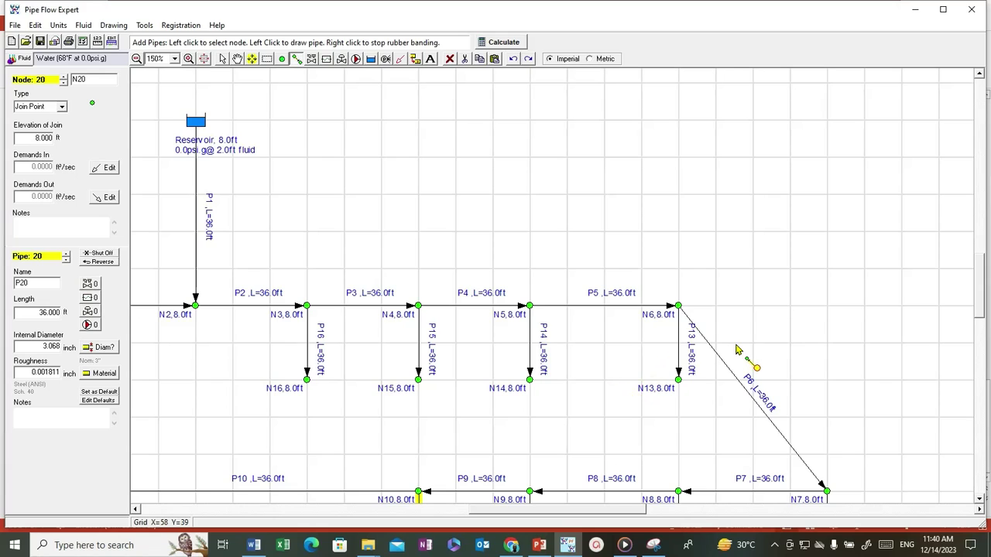
scroll(737, 350, down, 3)
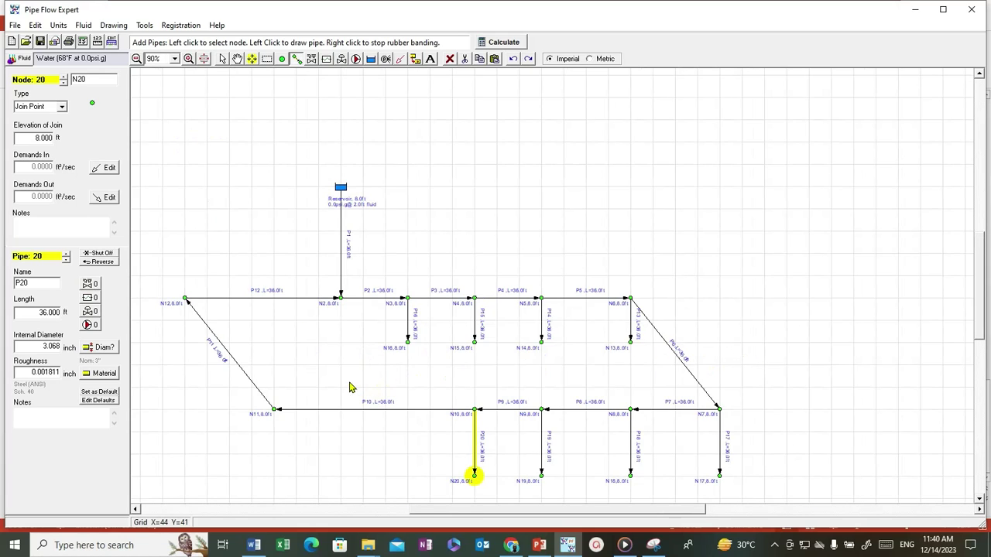
scroll(349, 387, up, 1)
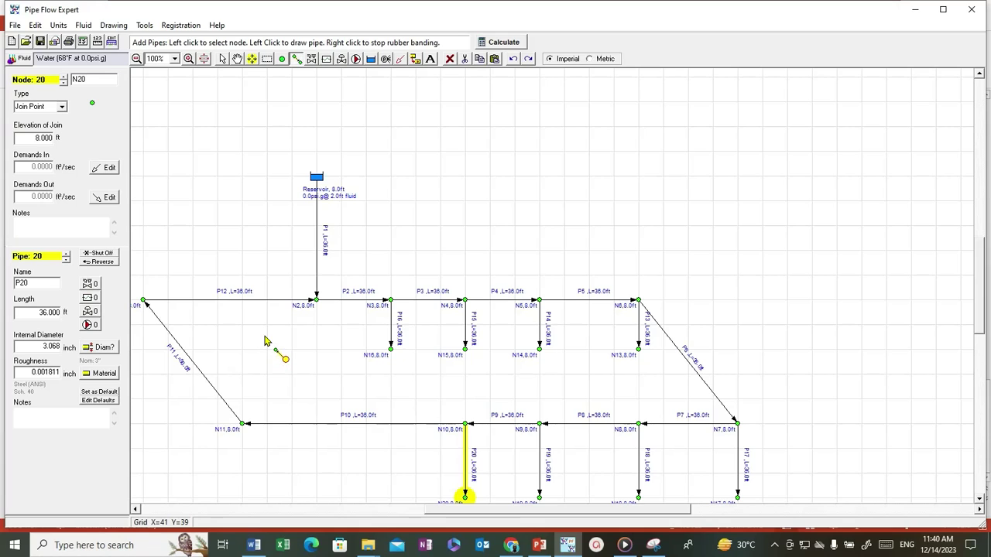
Set the join elevation of node N2, directly below the reservoir, to 6 ft
scroll(264, 341, down, 1)
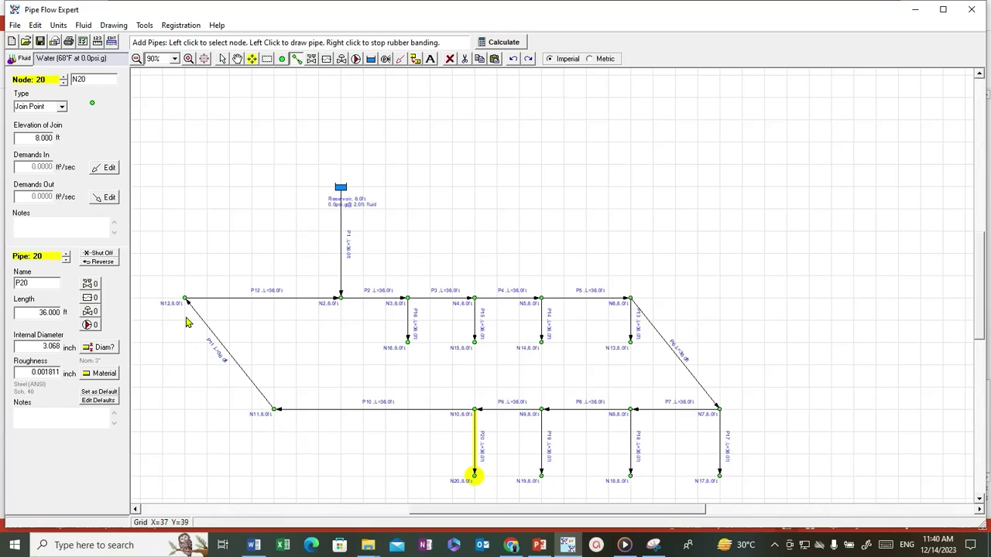
scroll(197, 318, up, 1)
scroll(217, 334, up, 1)
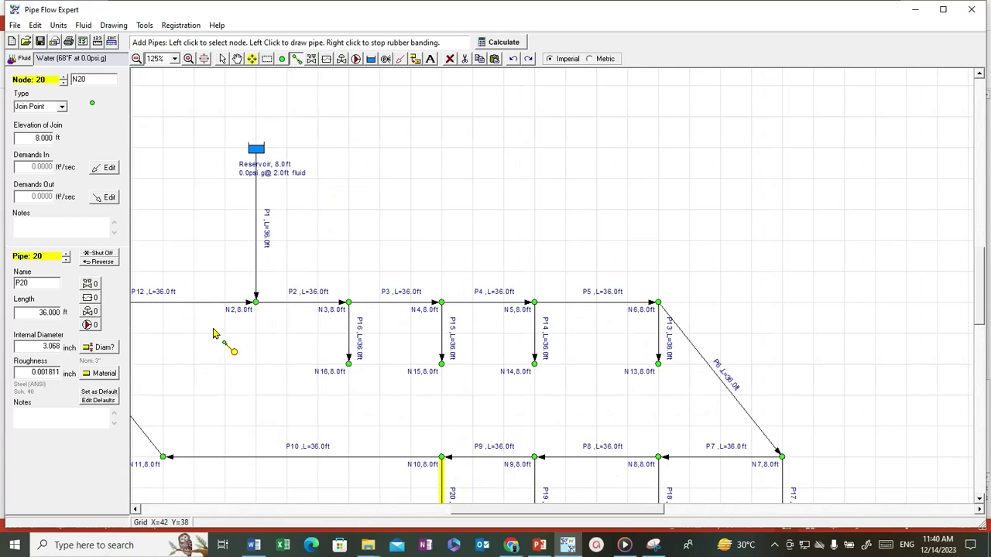
scroll(229, 338, down, 1)
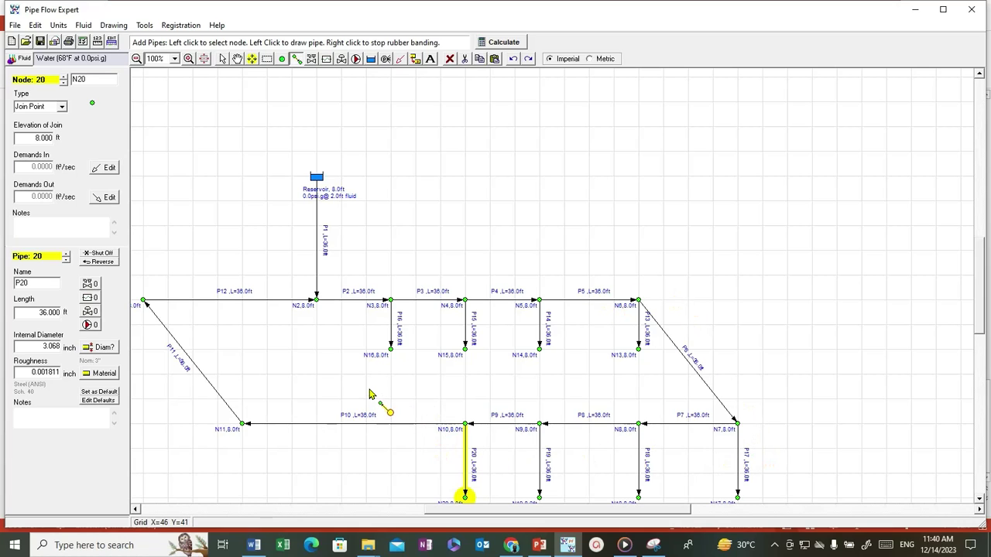
click(222, 59)
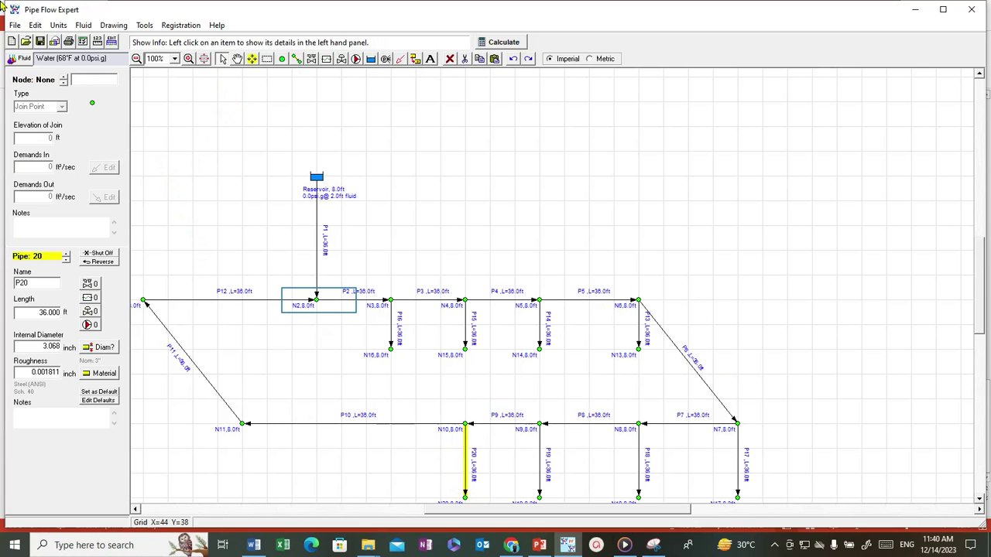
click(317, 301)
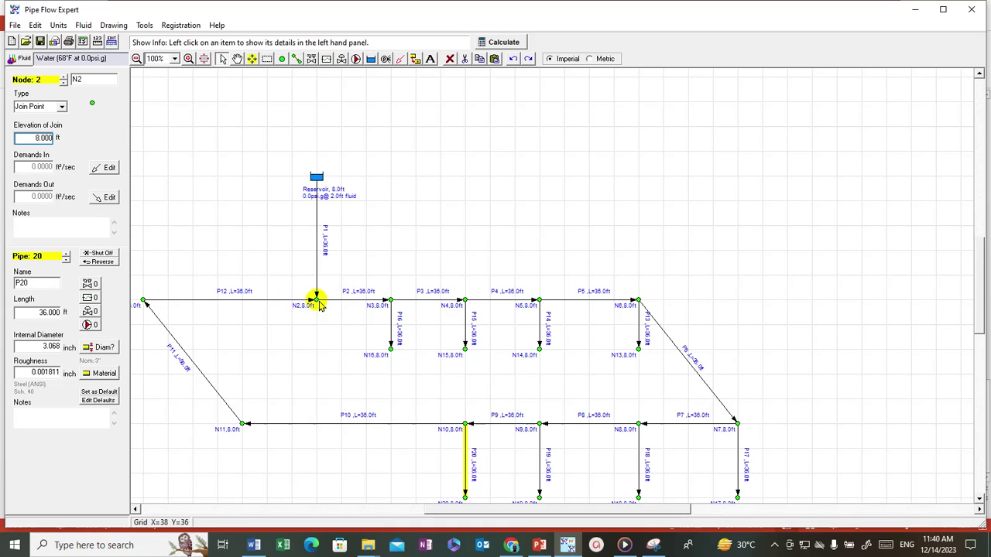
click(48, 140)
text(6)
key(Return)
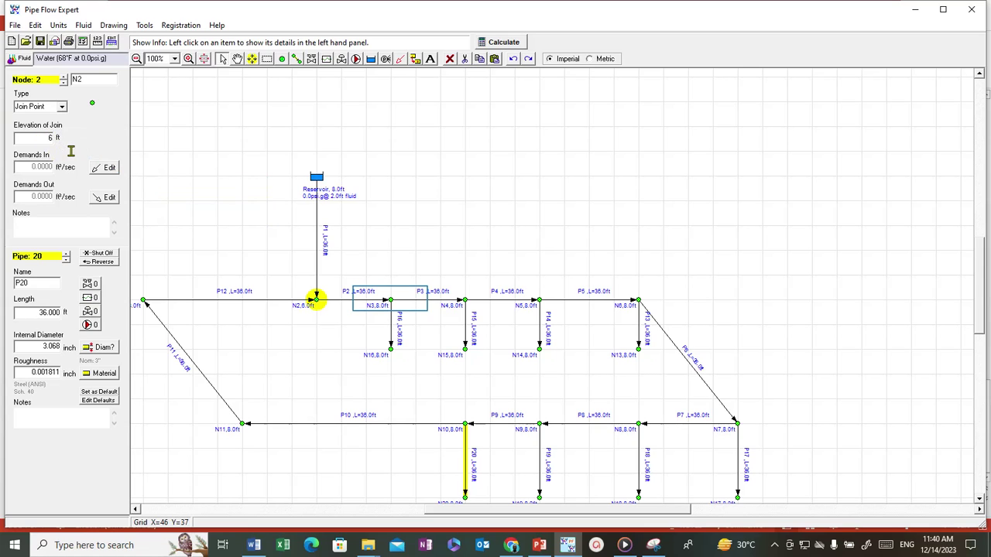
Set the join elevations of nodes N3 and N4 on the loop's upper run to 6 ft each
click(391, 300)
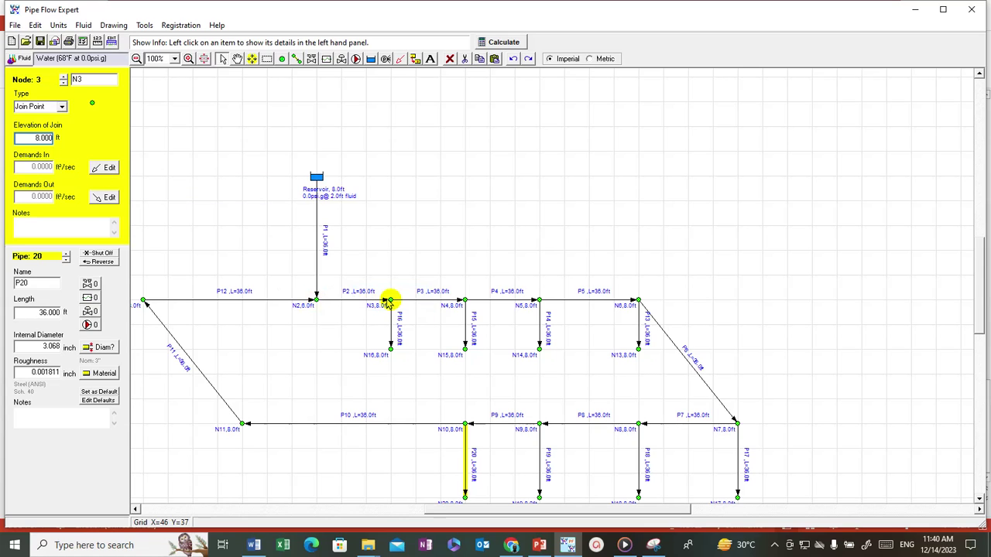
click(37, 138)
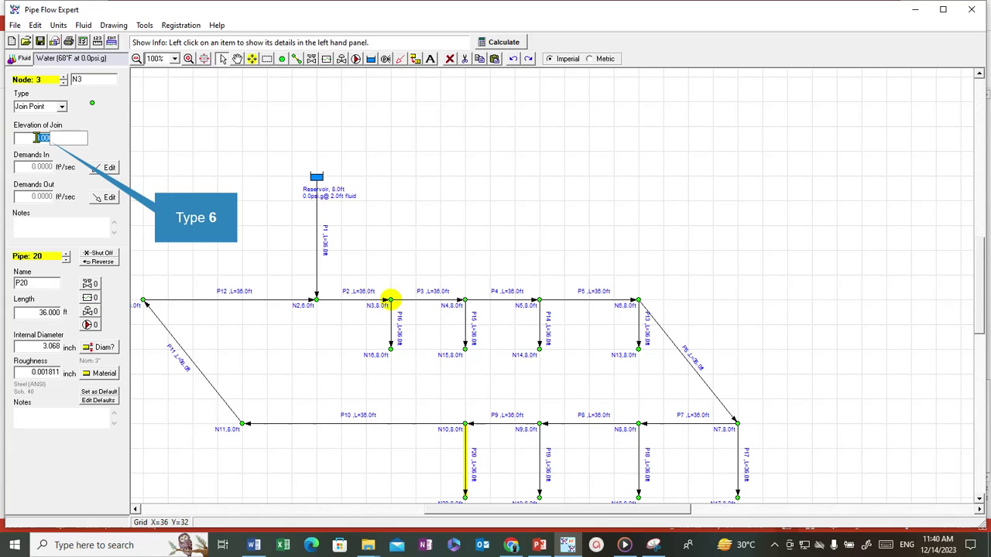
text(6)
key(Return)
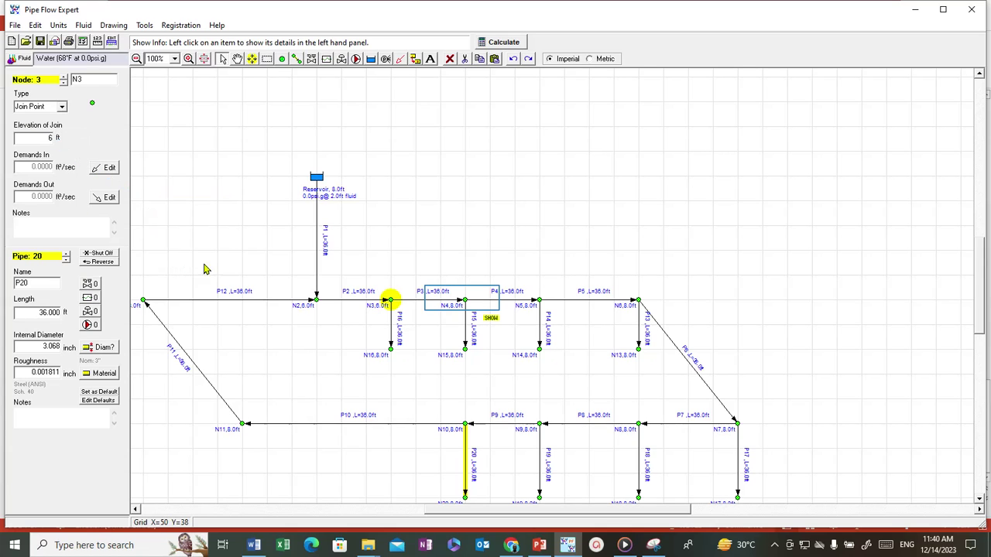
click(465, 300)
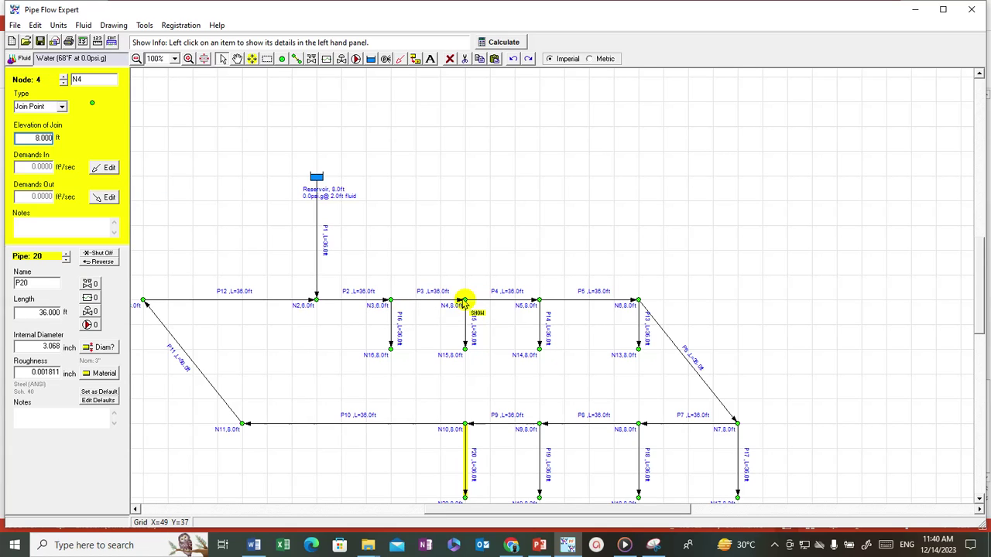
click(39, 138)
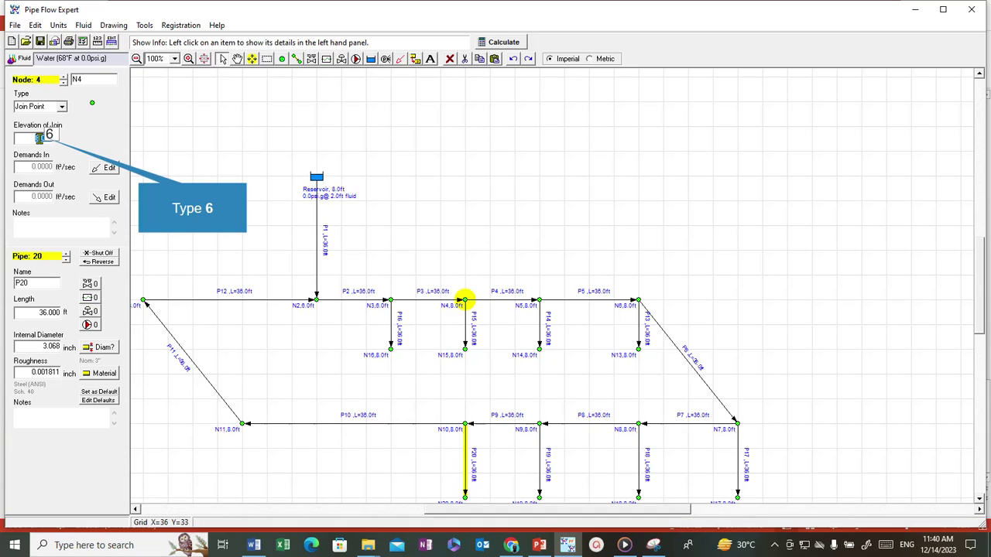
text(6)
key(Return)
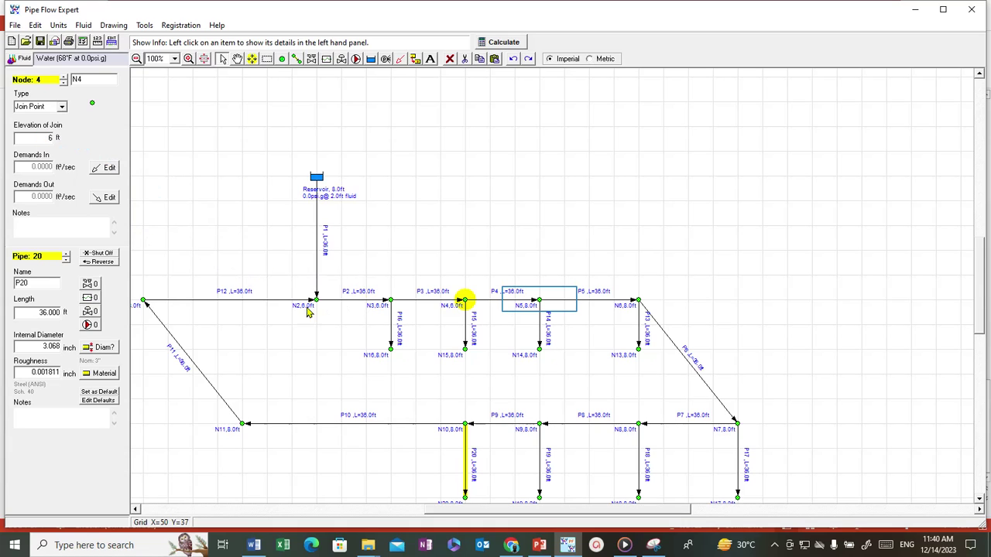
Set the join elevations of nodes N5 and N6 on the loop's upper run to 6 ft each
click(539, 301)
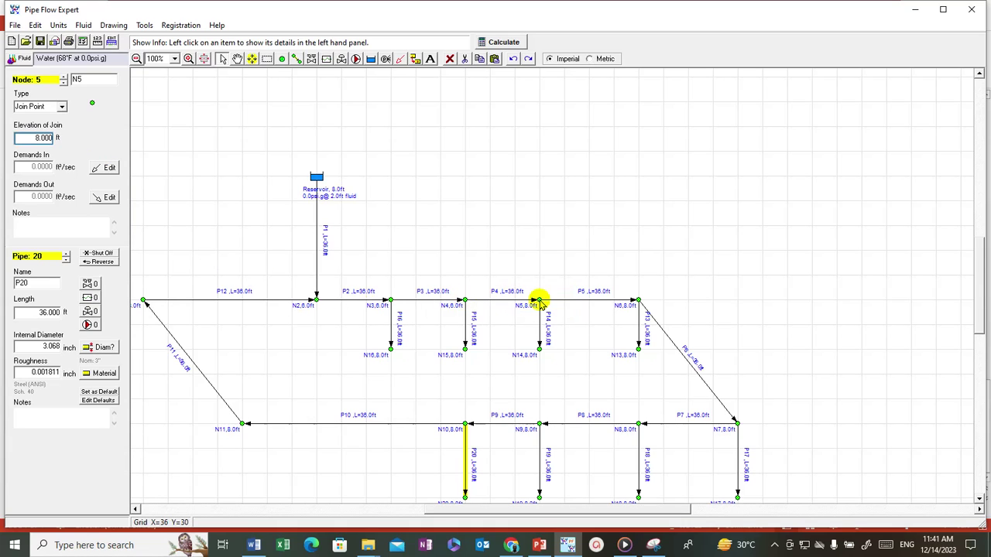
click(49, 137)
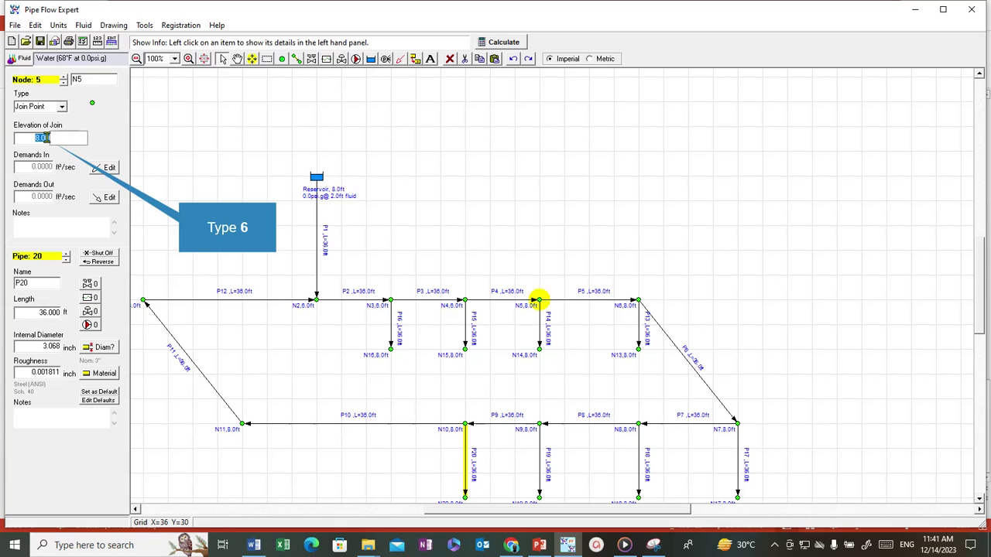
text(6)
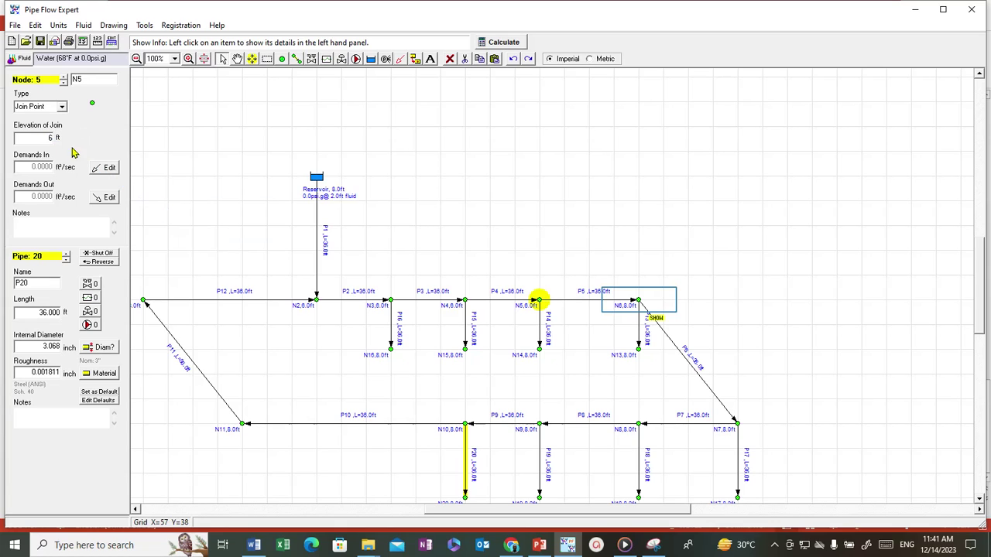
click(638, 300)
click(35, 138)
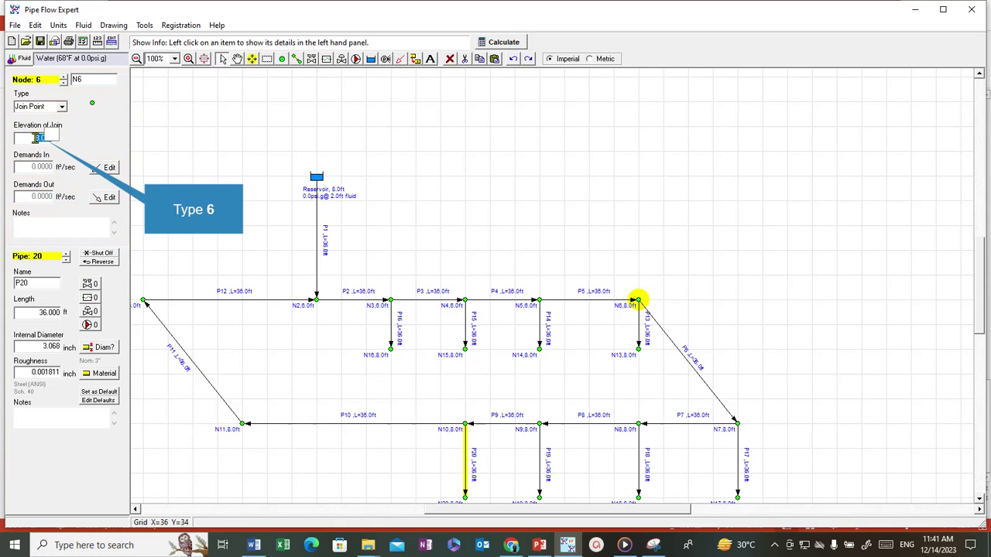
text(6)
key(Return)
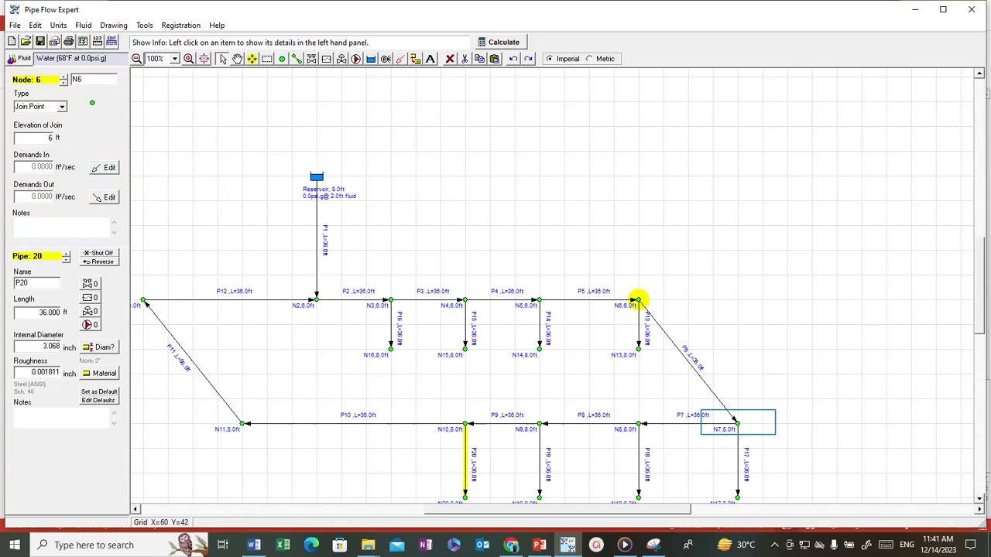
Set the join elevation of node N7, where the loop's lower run begins, to 6 ft
click(736, 425)
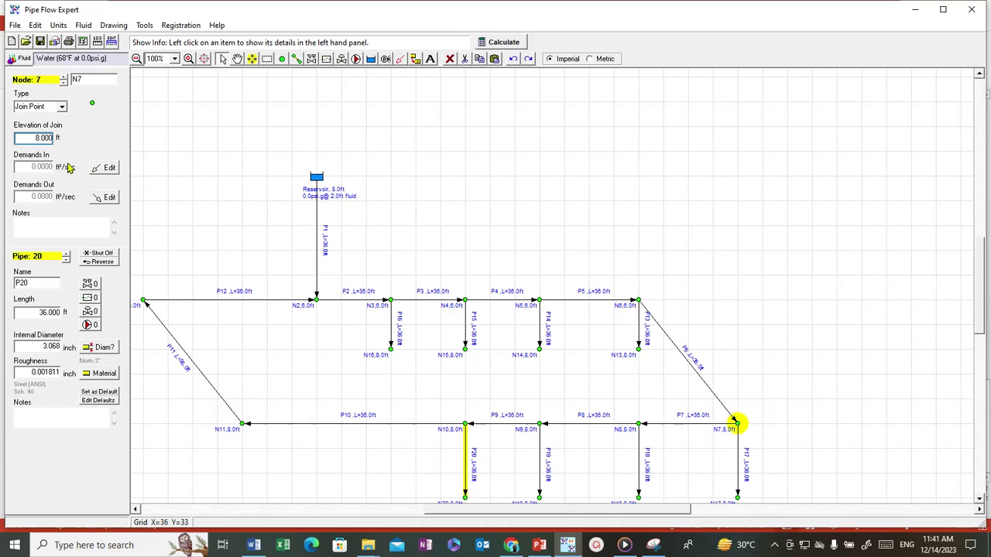
click(45, 138)
text(3)
key(Return)
click(42, 137)
text(6)
key(Return)
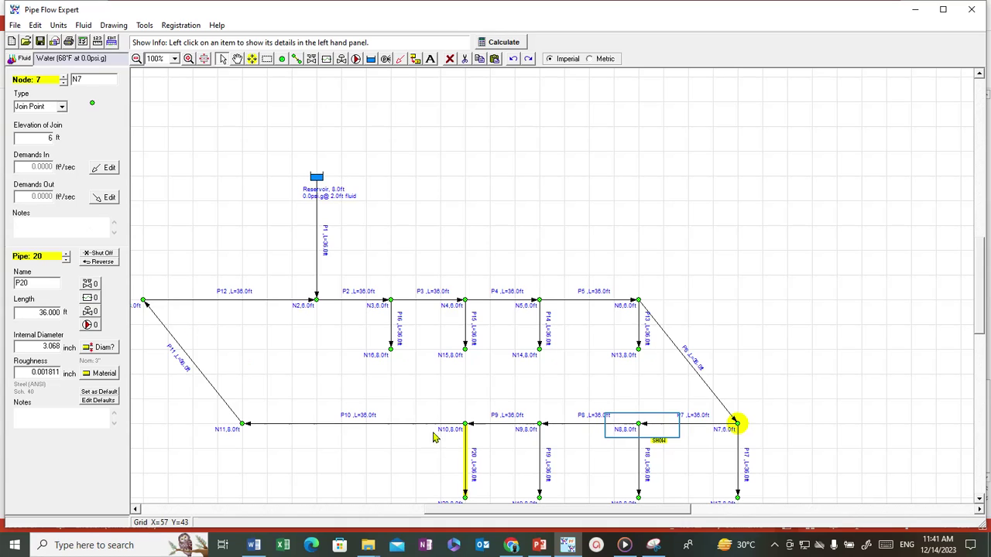
Set the join elevations of nodes N8 and N9 on the loop's lower run to 6 ft each
click(641, 427)
double_click(34, 138)
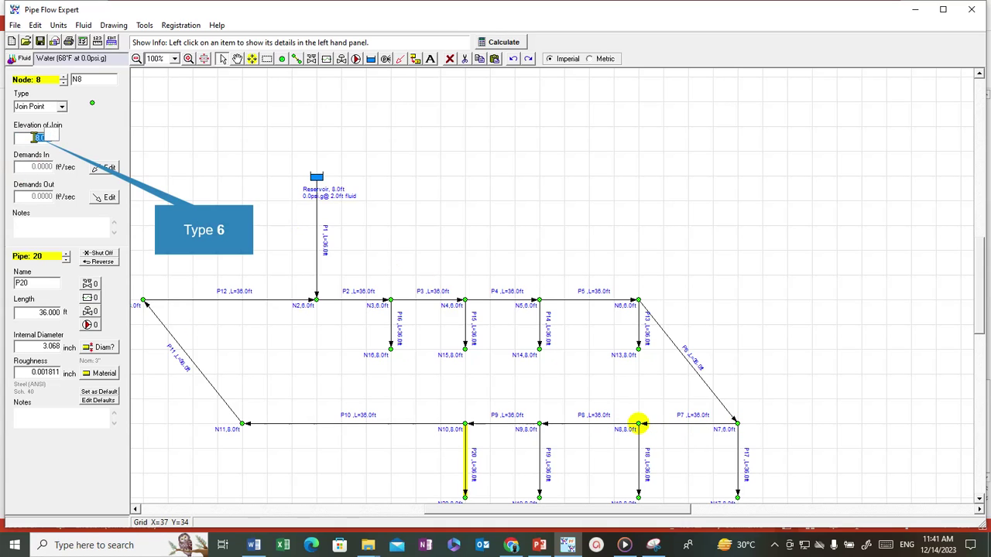
text(6)
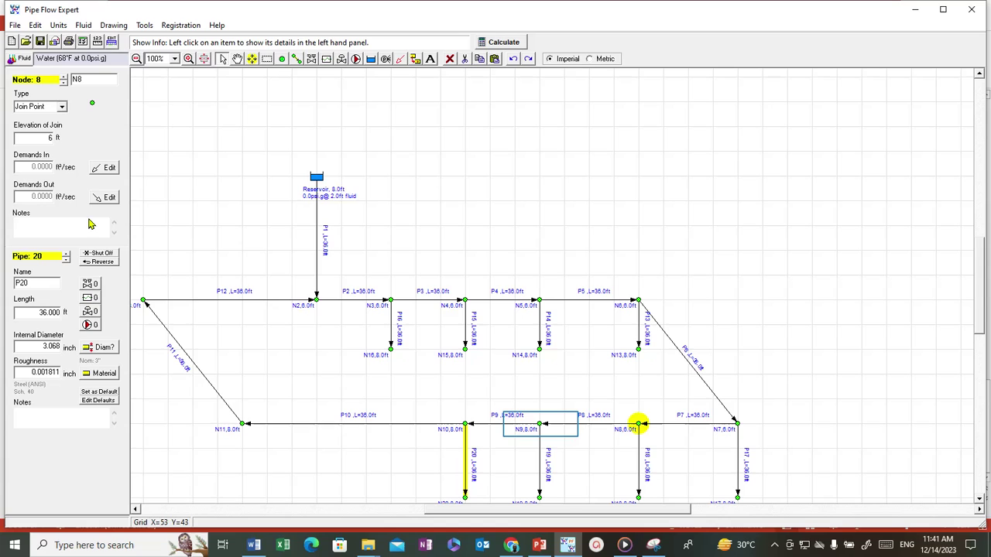
click(542, 430)
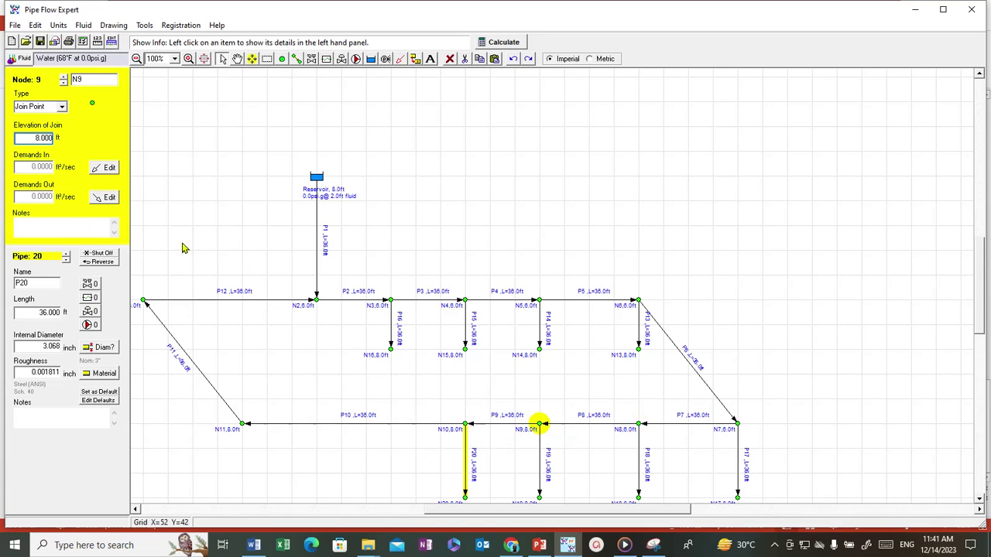
double_click(39, 137)
text(6)
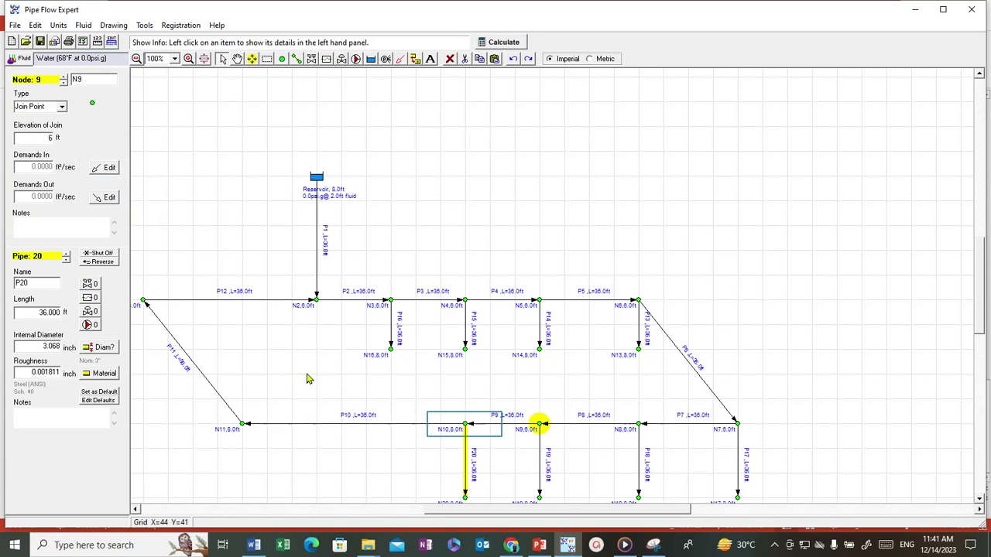
Set the join elevations of nodes N10 and N11 on the loop's lower run to 6 ft each
click(465, 425)
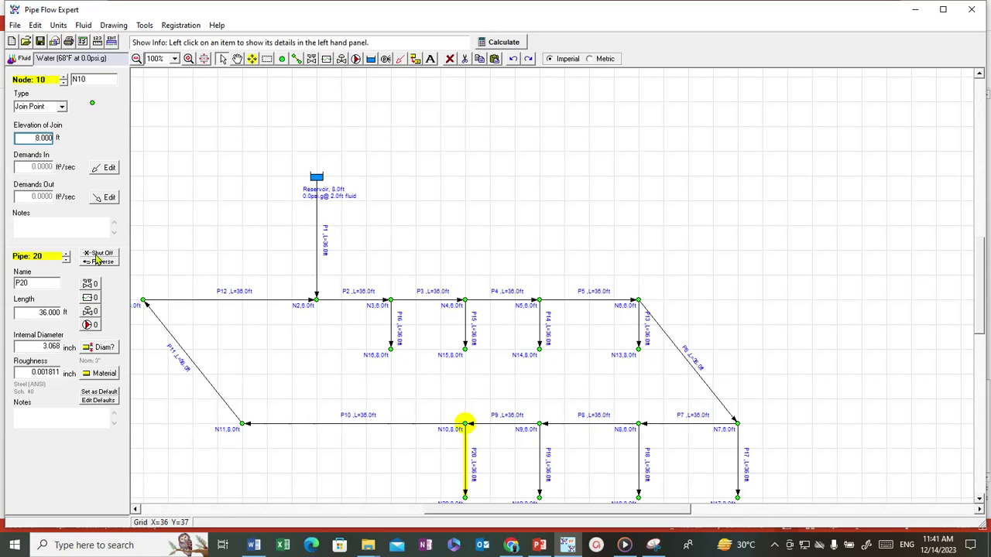
double_click(39, 137)
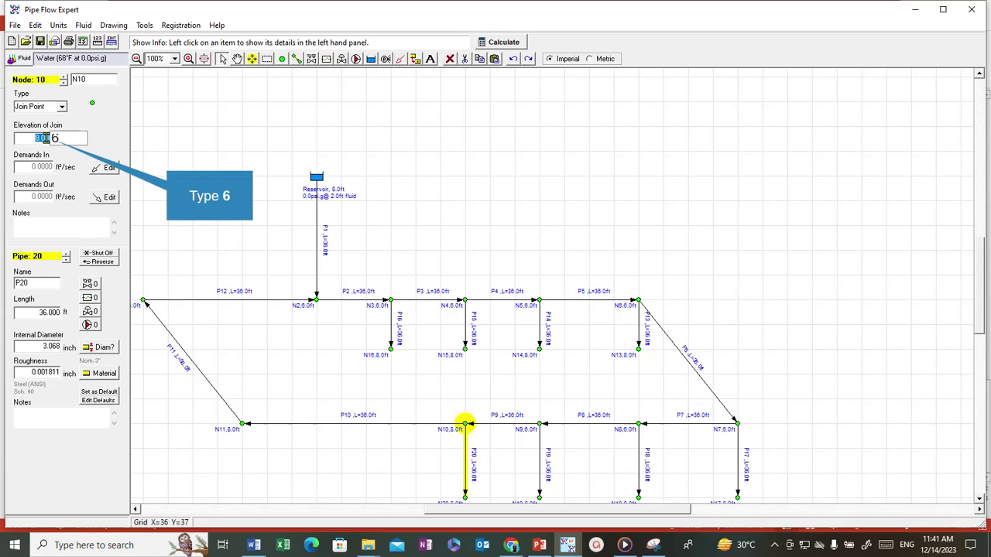
text(6)
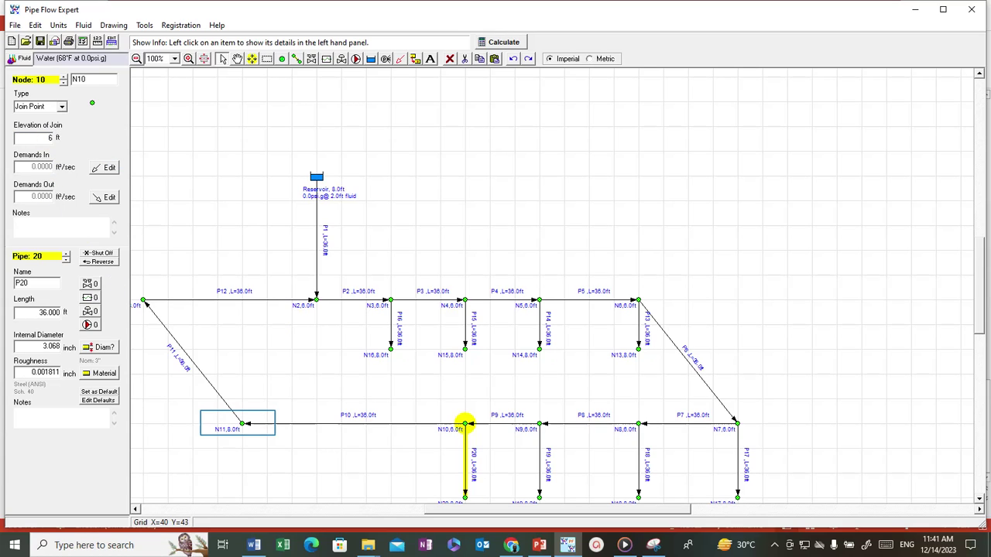
click(241, 425)
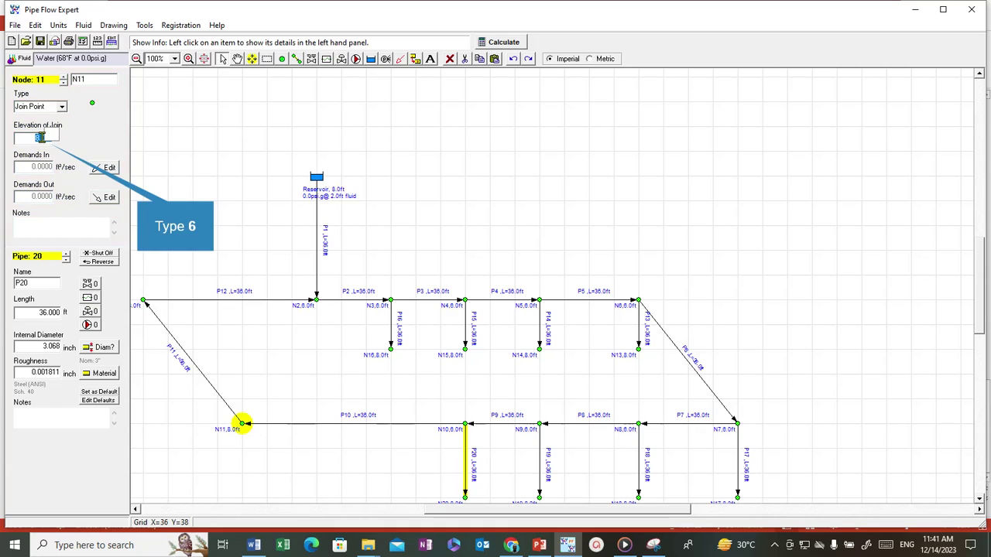
text(6)
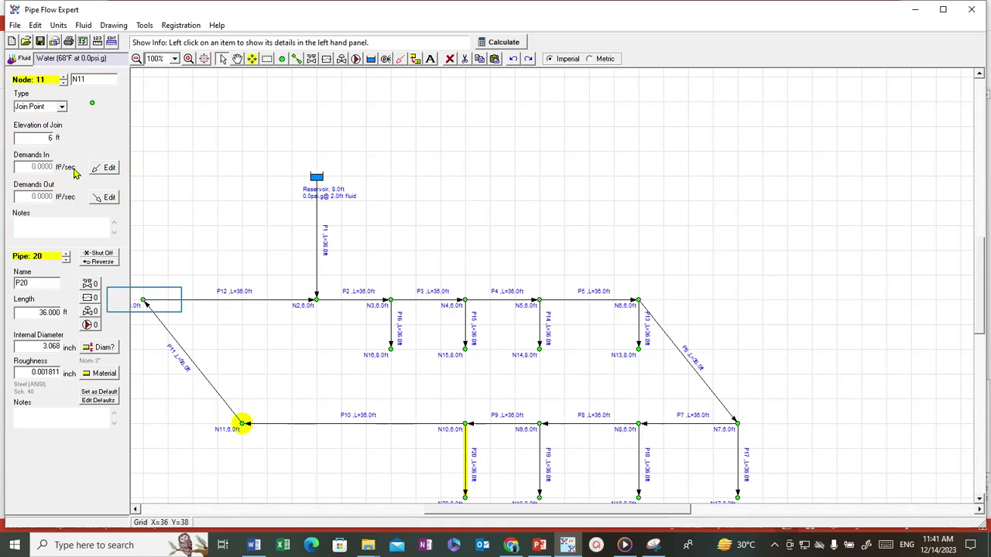
Set the join elevation of node N12, at the start of pipe P12, to 6 ft
click(143, 300)
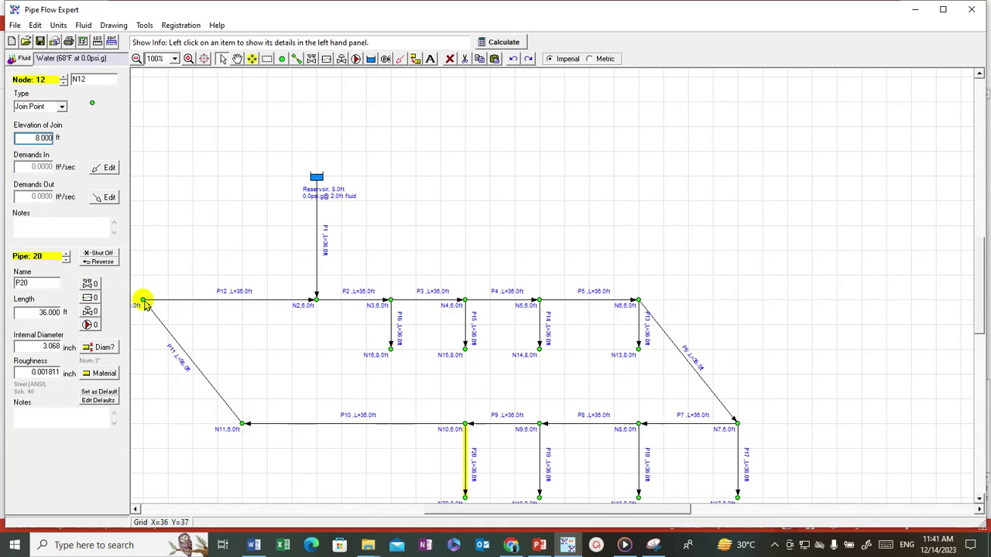
double_click(47, 138)
text(6)
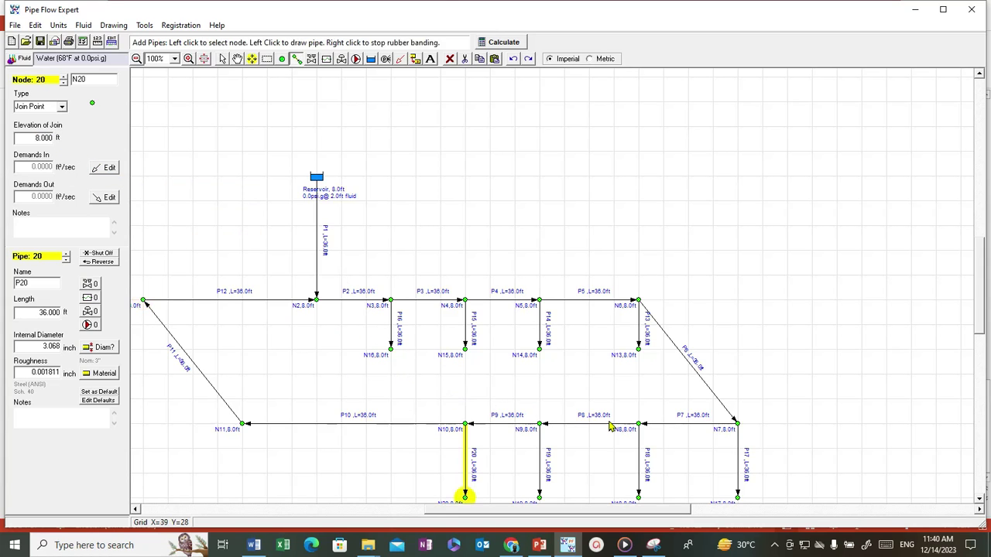
Change the flow rate unit to gallons/min (USA) in the units configuration
scroll(663, 394, up, 1)
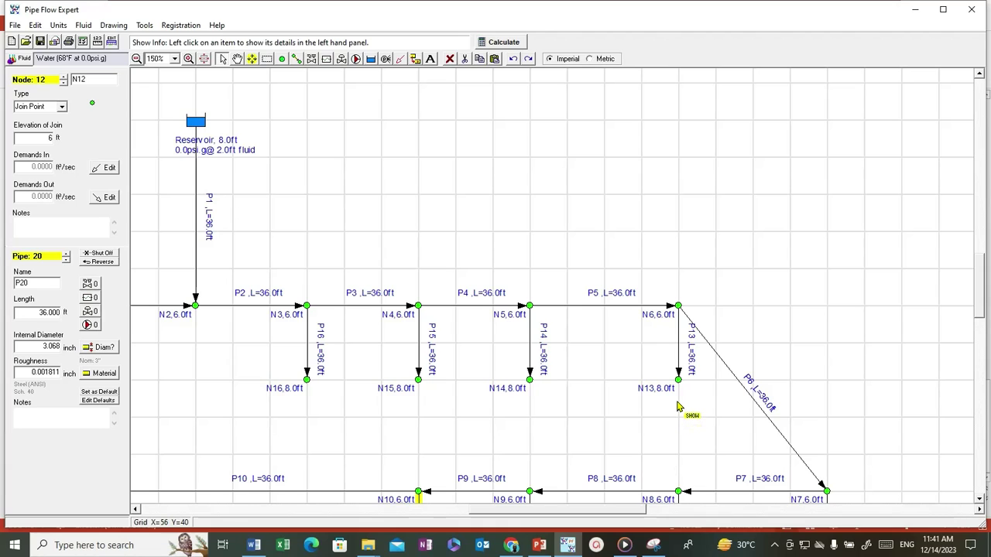
scroll(678, 406, down, 1)
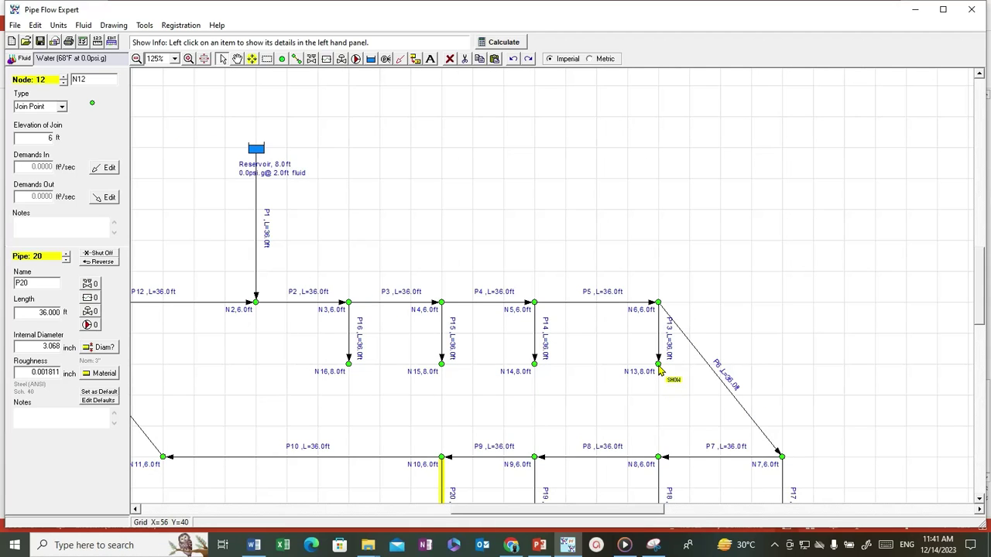
click(348, 364)
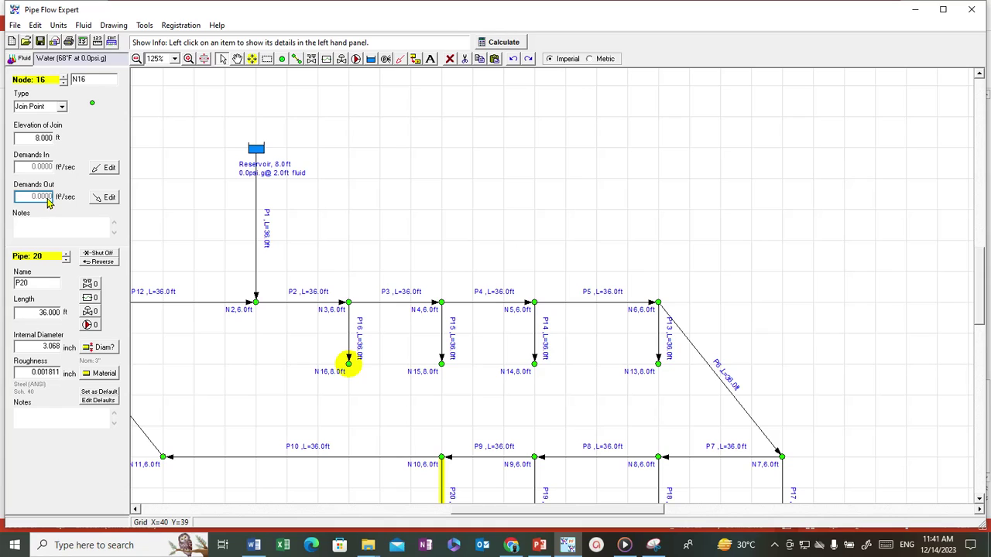
key(alt+u)
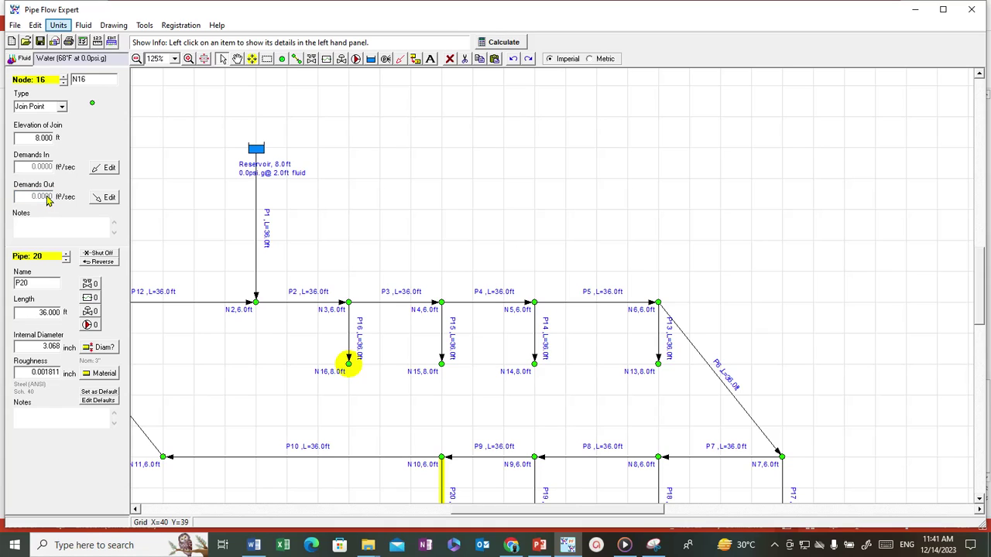
click(61, 26)
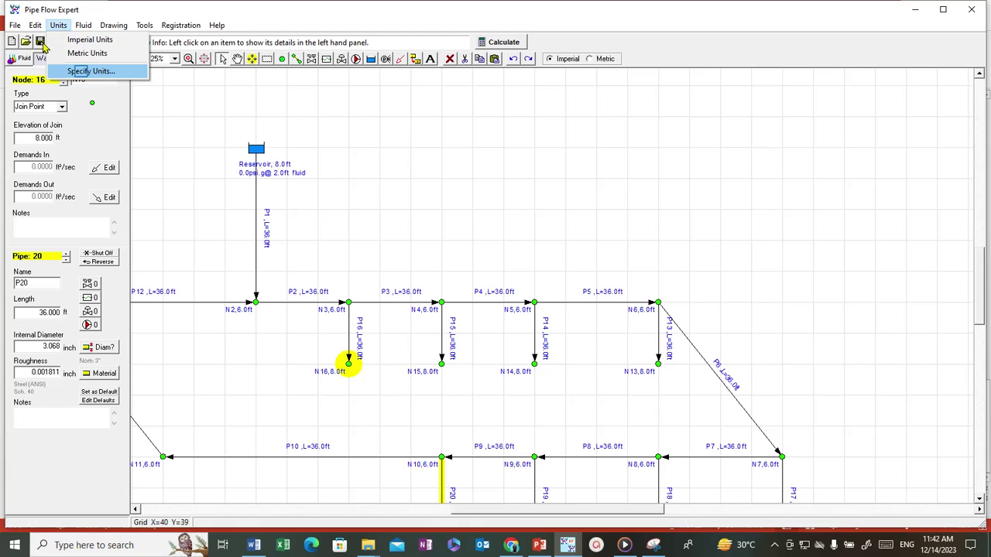
click(88, 72)
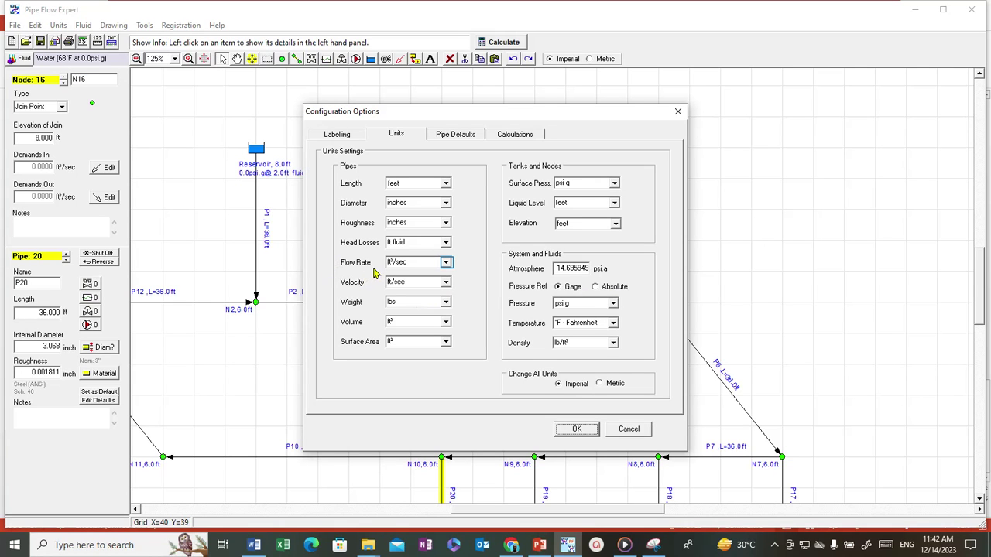
click(446, 264)
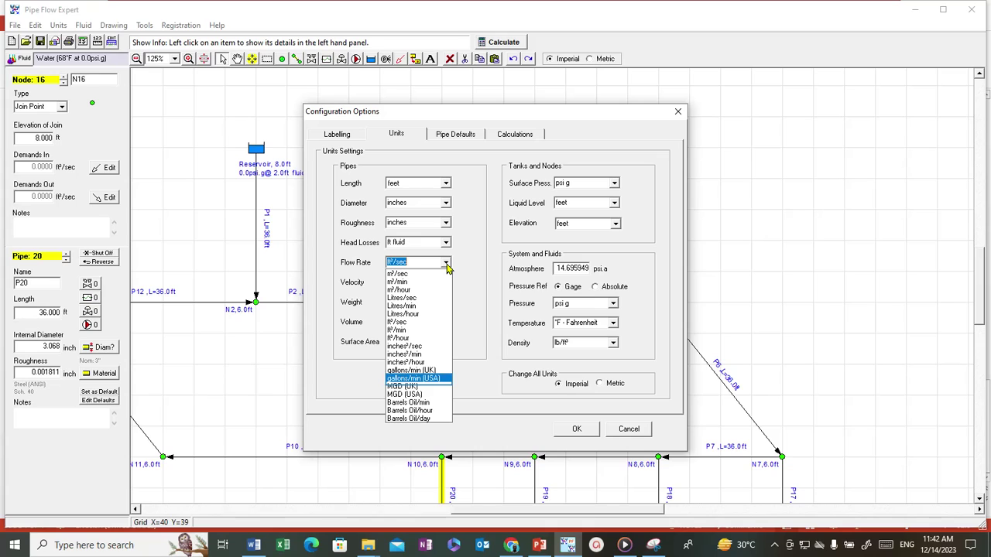
click(431, 380)
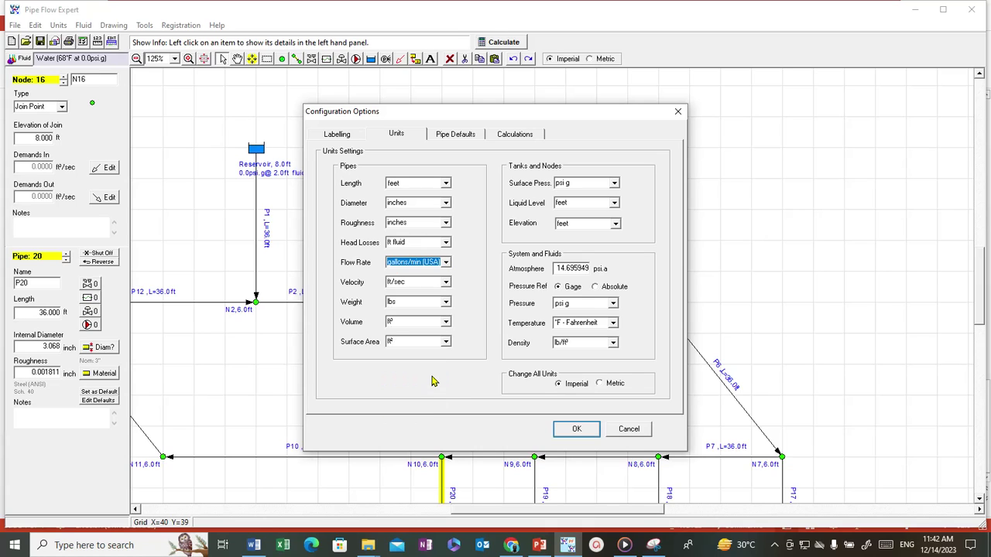
click(571, 428)
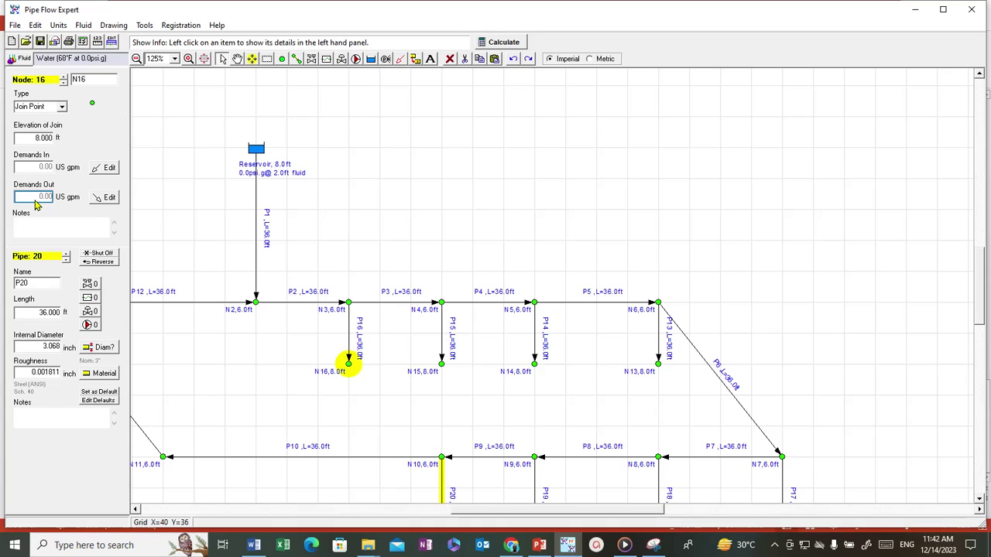
Set the demand out flow of node N16, at the end of pipe P16, to 18 US gpm
click(106, 198)
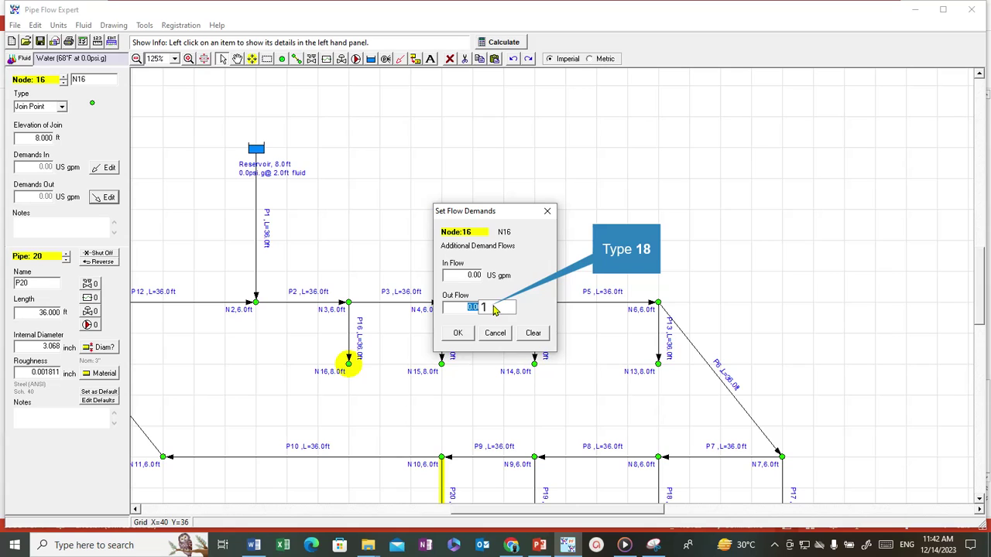
text(18)
key(Tab)
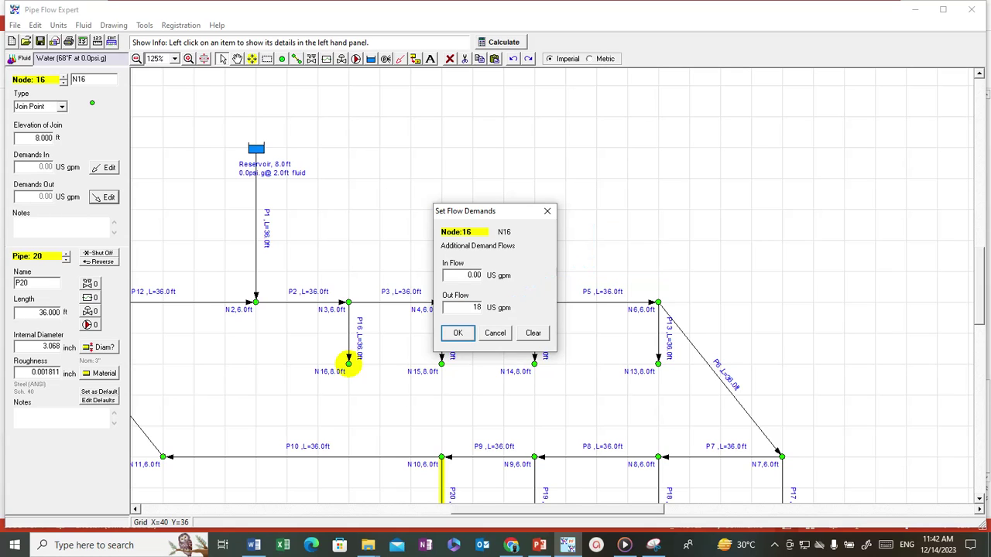
click(457, 333)
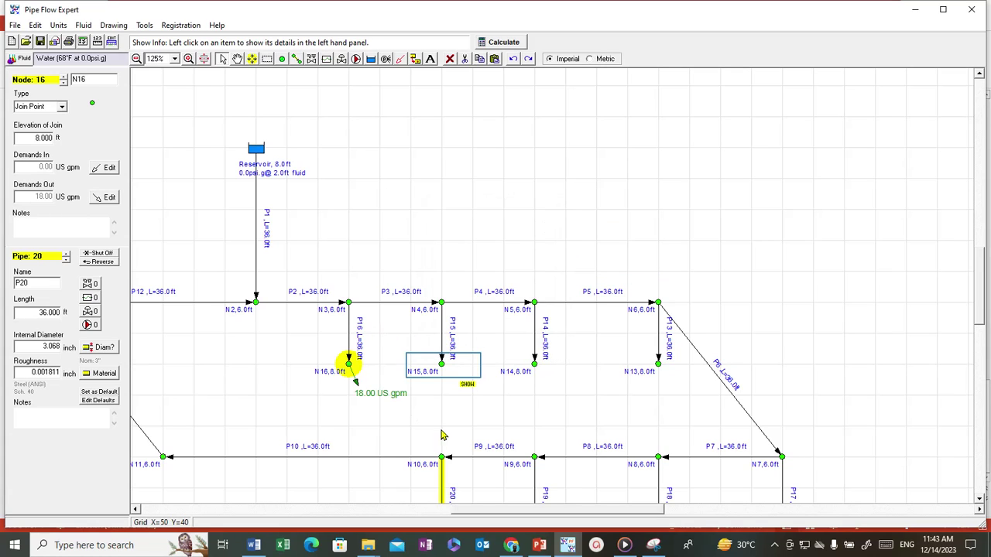
Set the demand out flow of node N15, at the end of pipe P15, to 18 US gpm
click(445, 370)
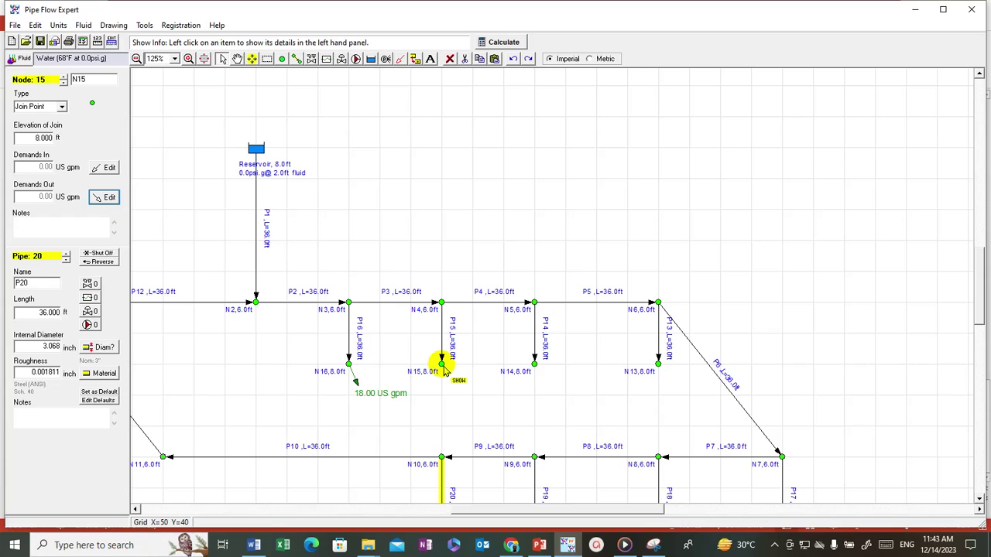
click(108, 198)
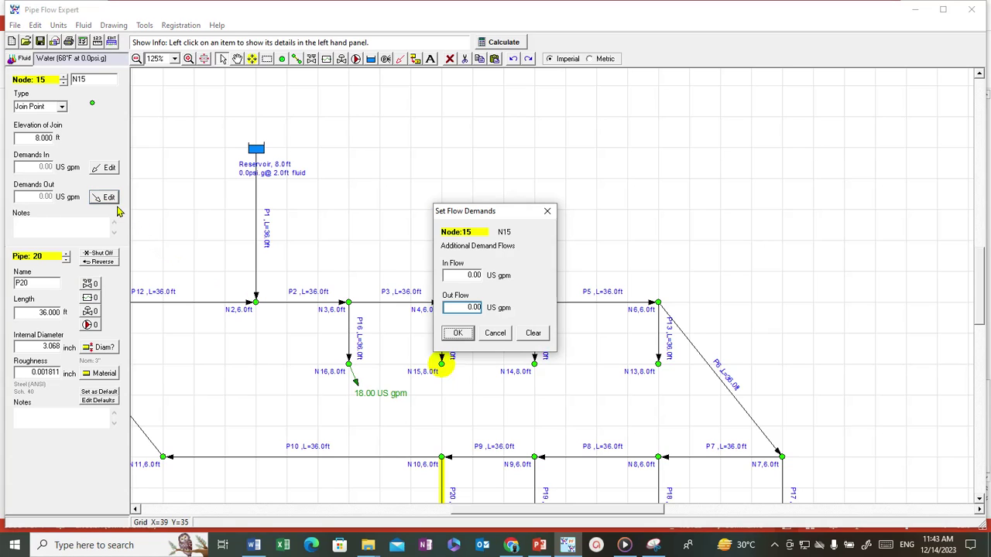
click(476, 308)
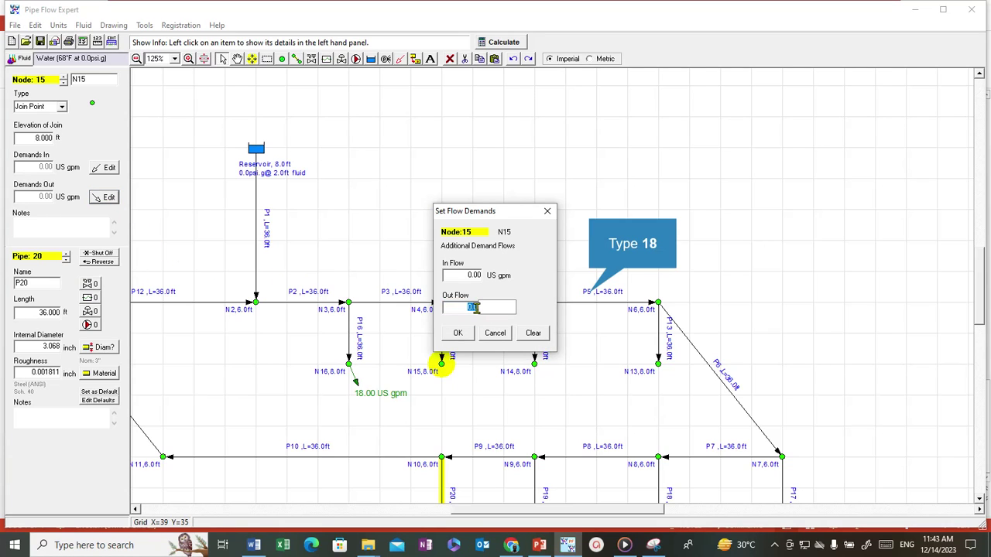
text(18)
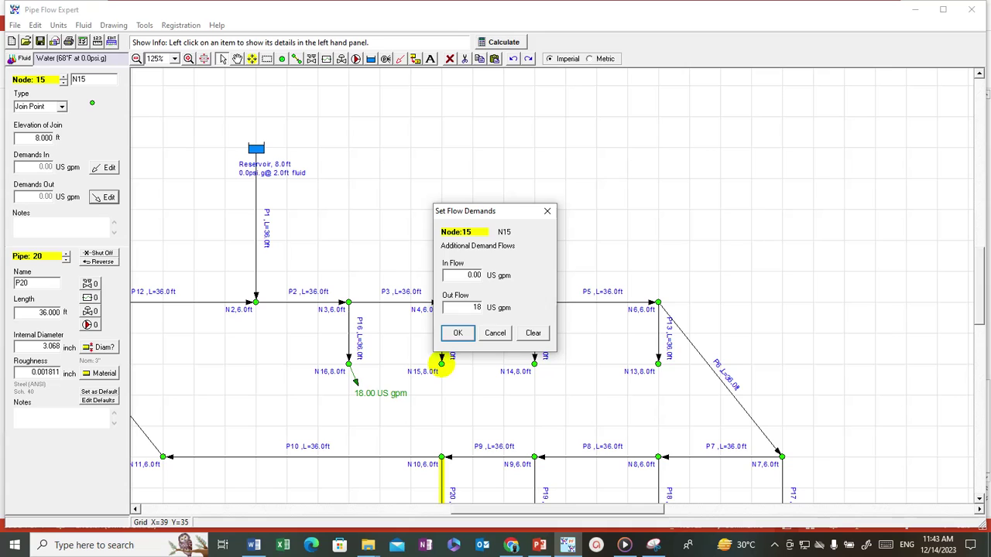
click(461, 334)
Set the demand out flow of node N14, at the end of pipe P14, to 18 US gpm
click(534, 364)
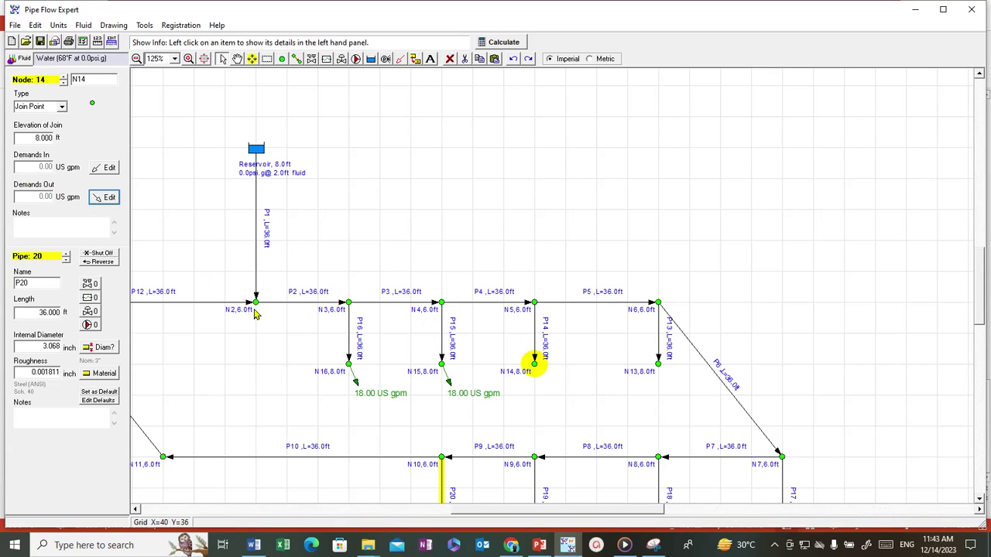
click(104, 196)
double_click(477, 308)
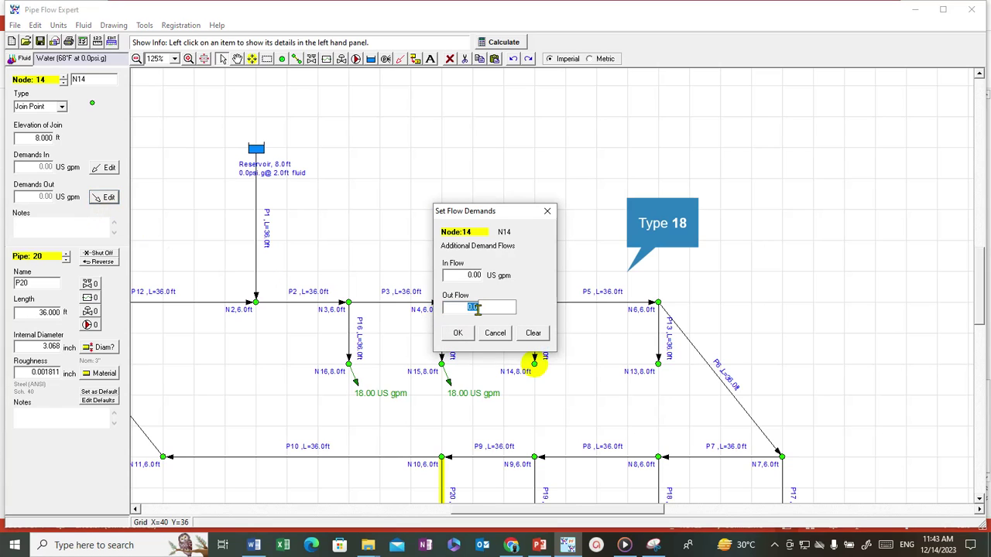
text(18)
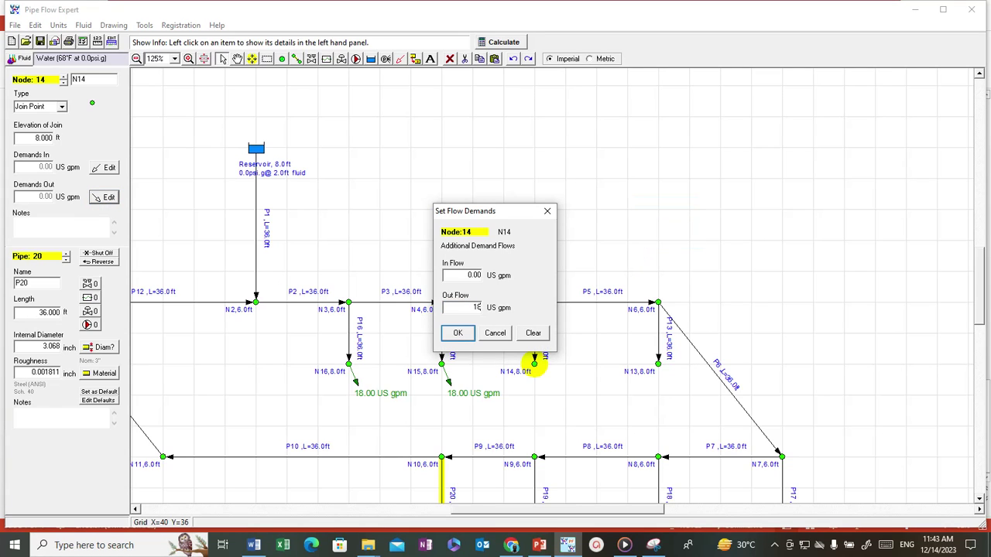
click(455, 334)
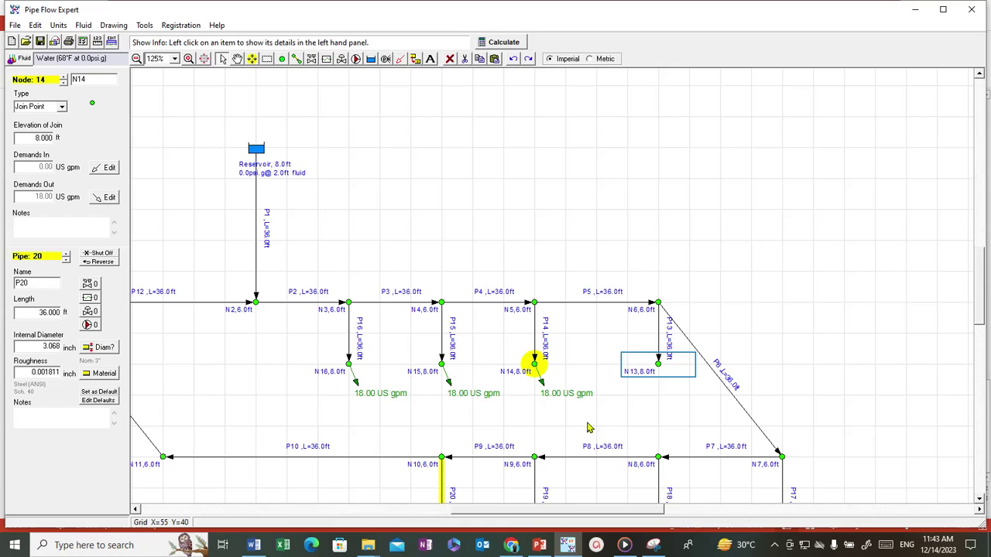
Set the demand out flow of node N13, at the end of pipe P13, to 18 US gpm
click(659, 367)
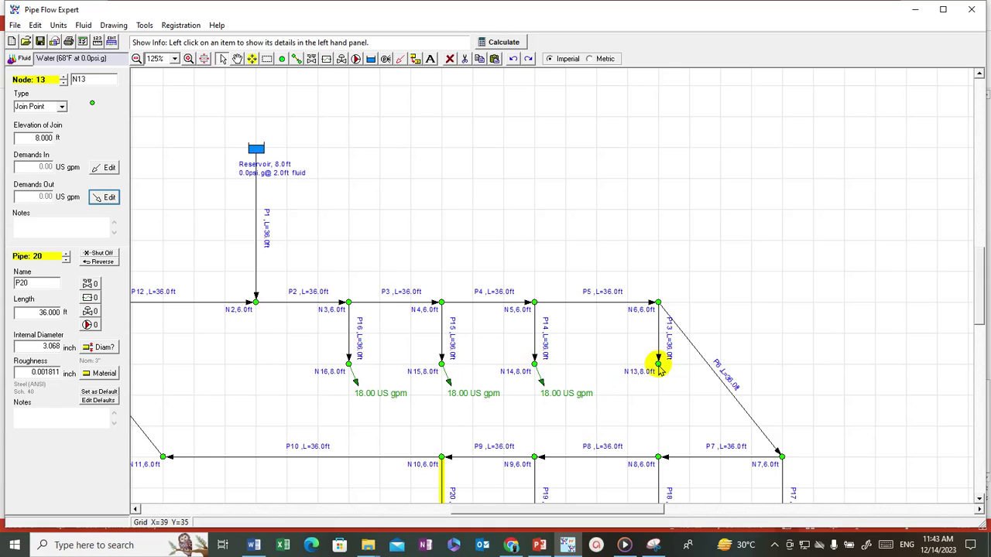
click(108, 198)
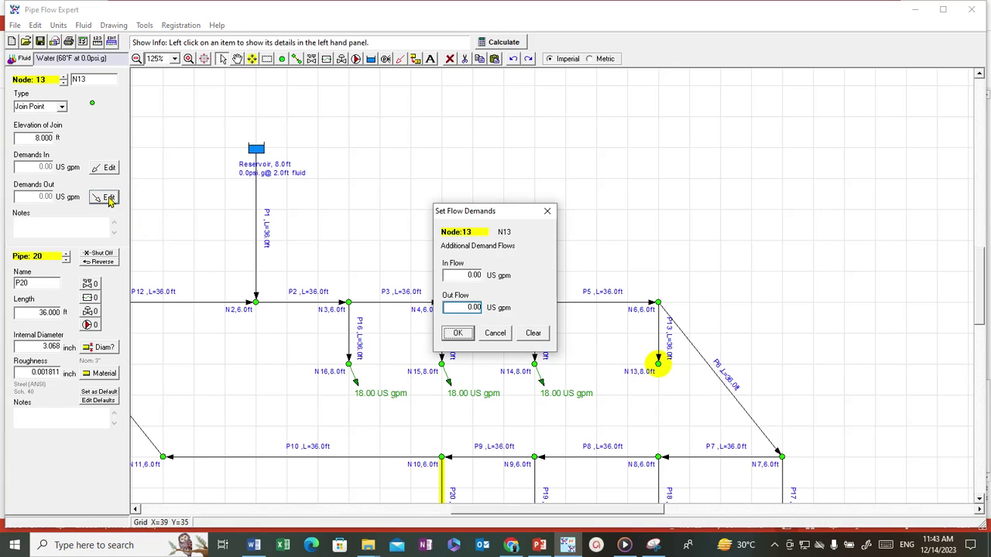
double_click(474, 307)
text(18)
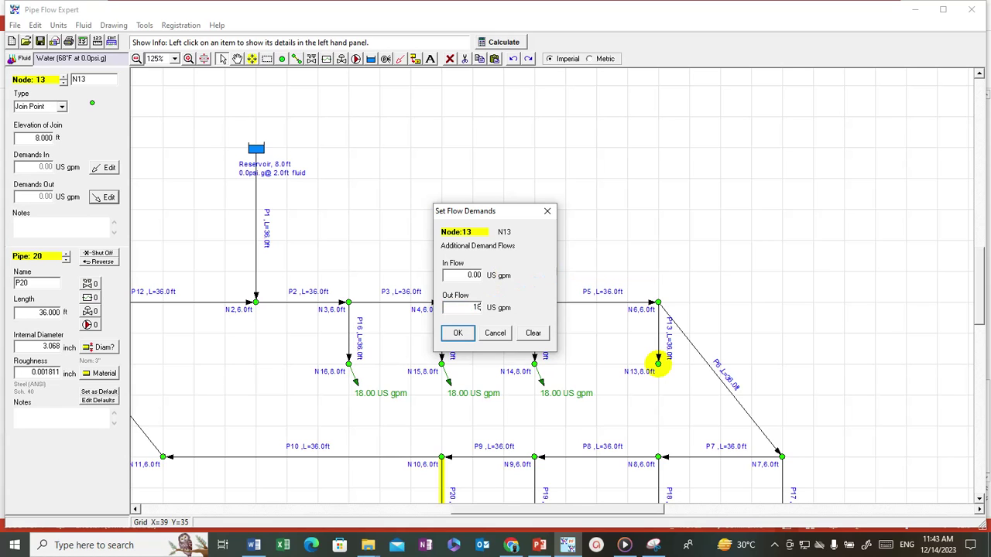
click(464, 337)
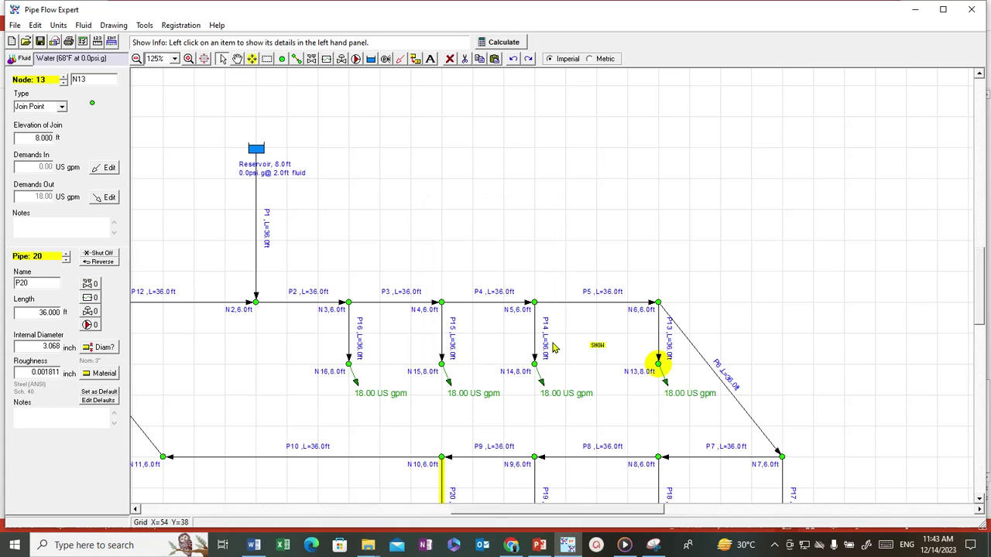
Set the demand out flow of node N20, at the end of pipe P20 on the lower run, to 18 US gpm
scroll(583, 336, down, 3)
scroll(552, 451, up, 1)
scroll(552, 450, down, 1)
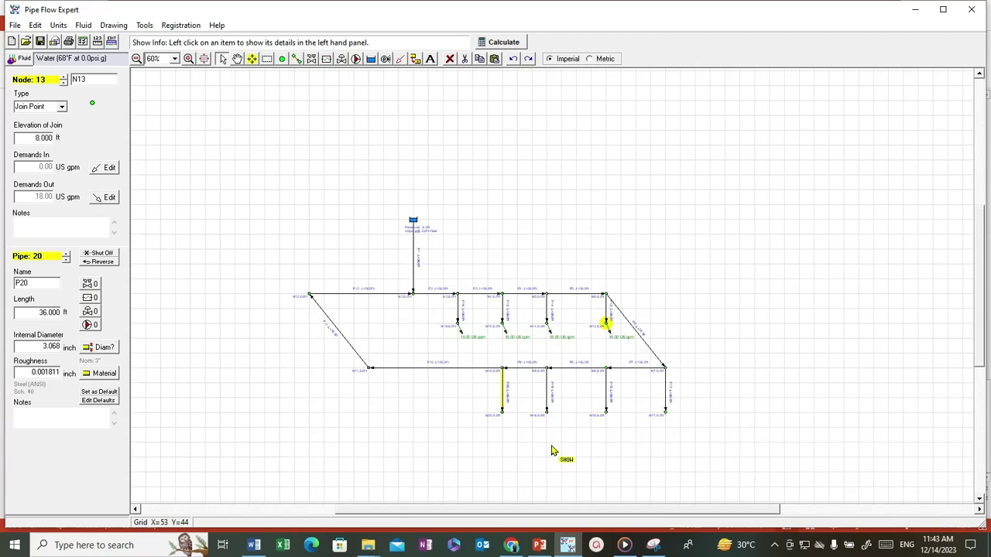
scroll(519, 439, up, 1)
scroll(518, 439, down, 3)
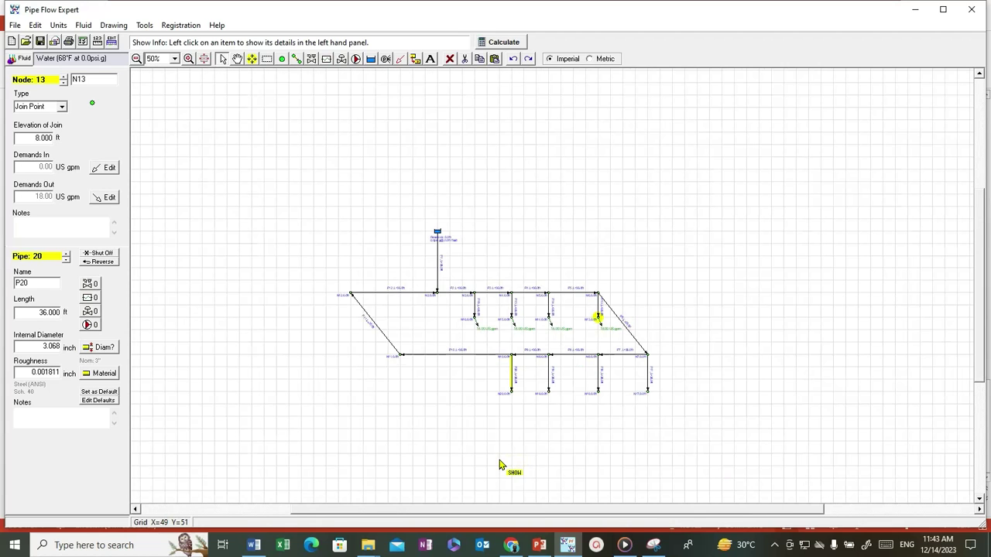
scroll(509, 411, up, 1)
scroll(509, 442, up, 3)
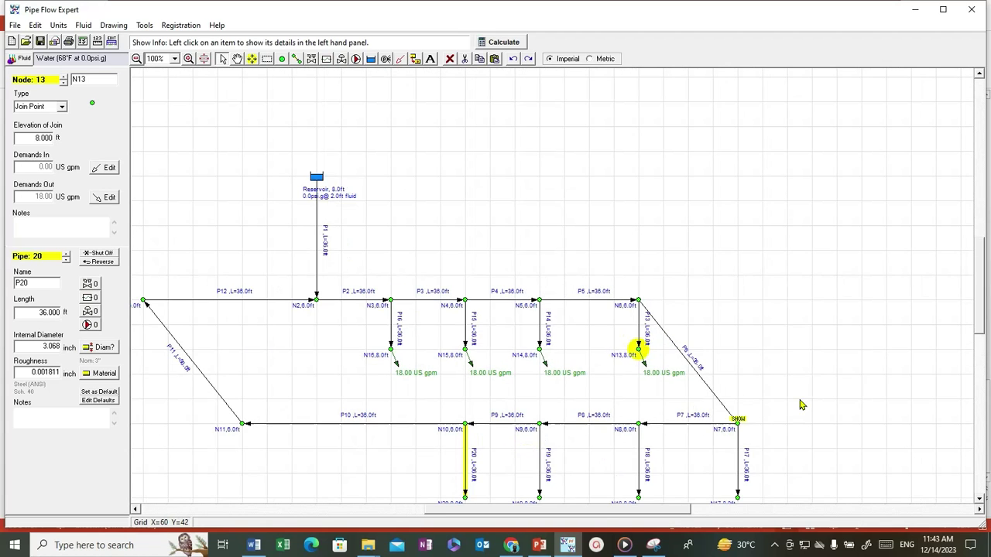
mouse_move(979, 325)
mouse_down()
mouse_move(980, 359)
mouse_move(825, 340)
mouse_up()
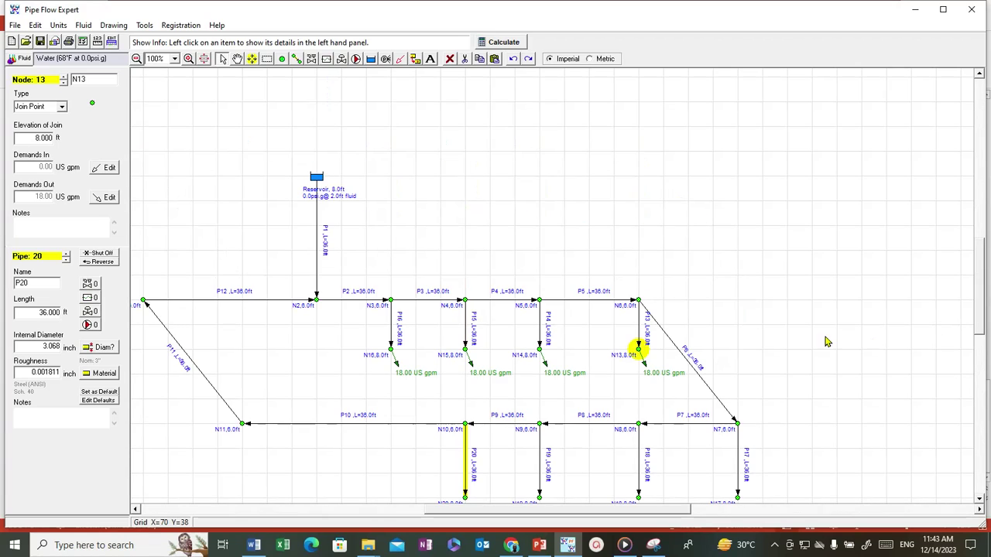
scroll(392, 440, up, 4)
click(371, 409)
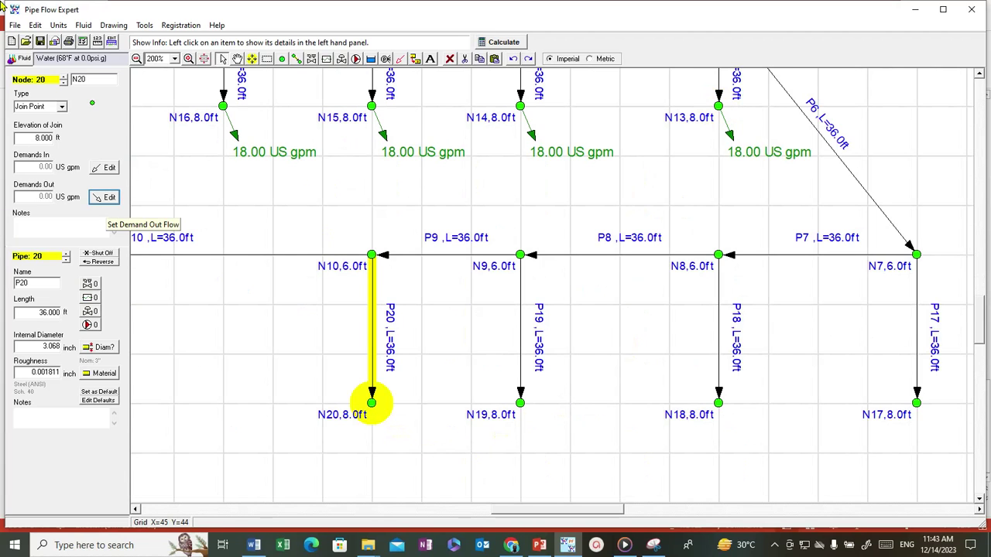
click(106, 199)
click(476, 308)
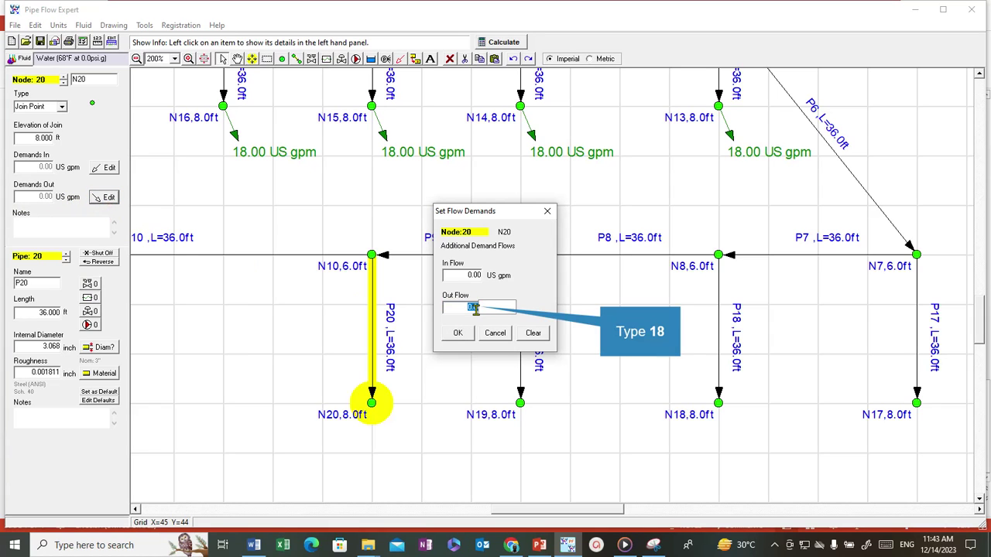
text(18)
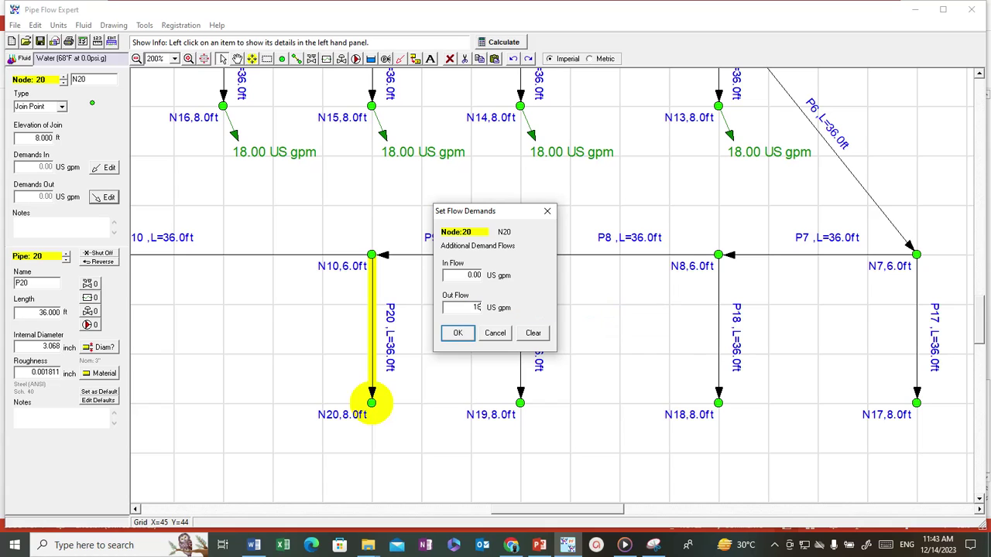
click(458, 334)
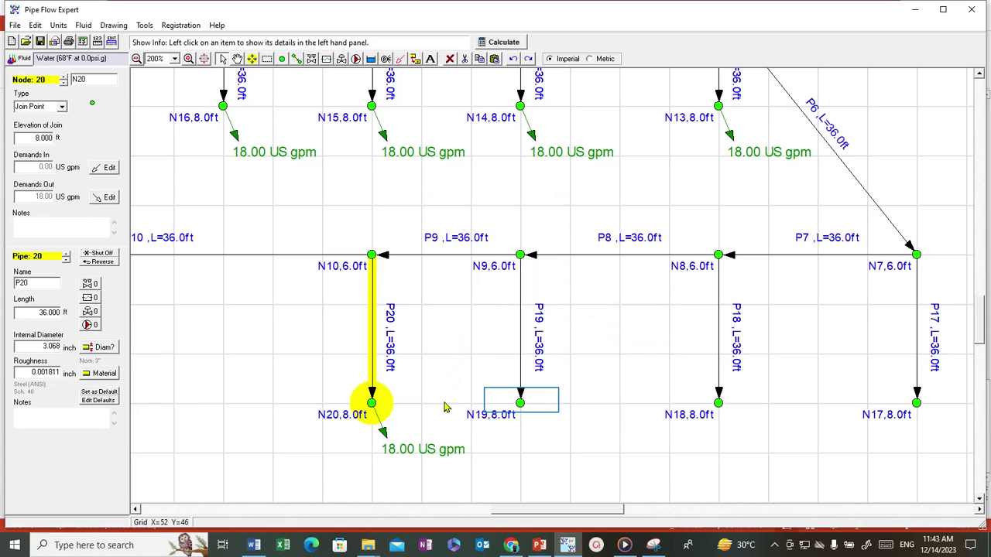
Set the demand out flow of node N19, at the end of pipe P19, to 18 US gpm
click(521, 403)
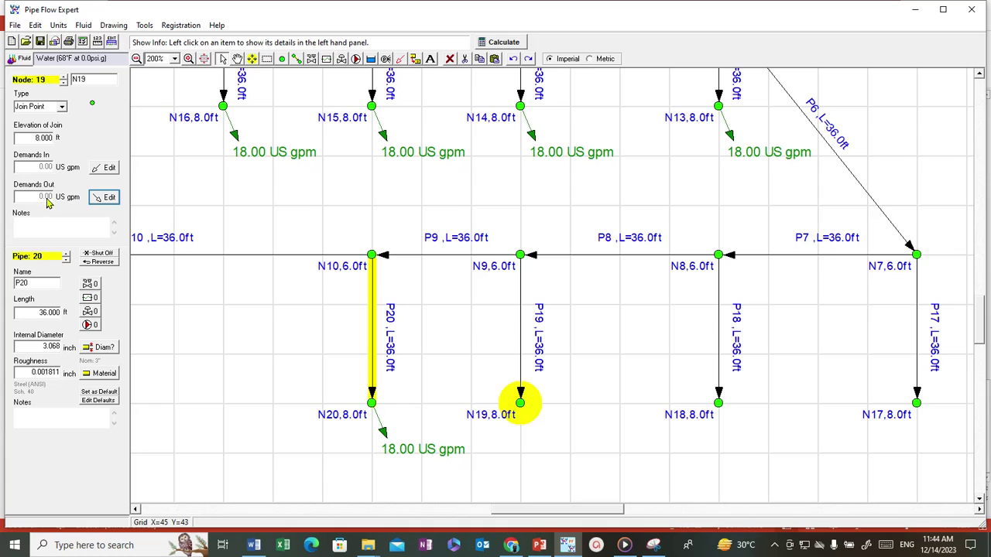
click(105, 199)
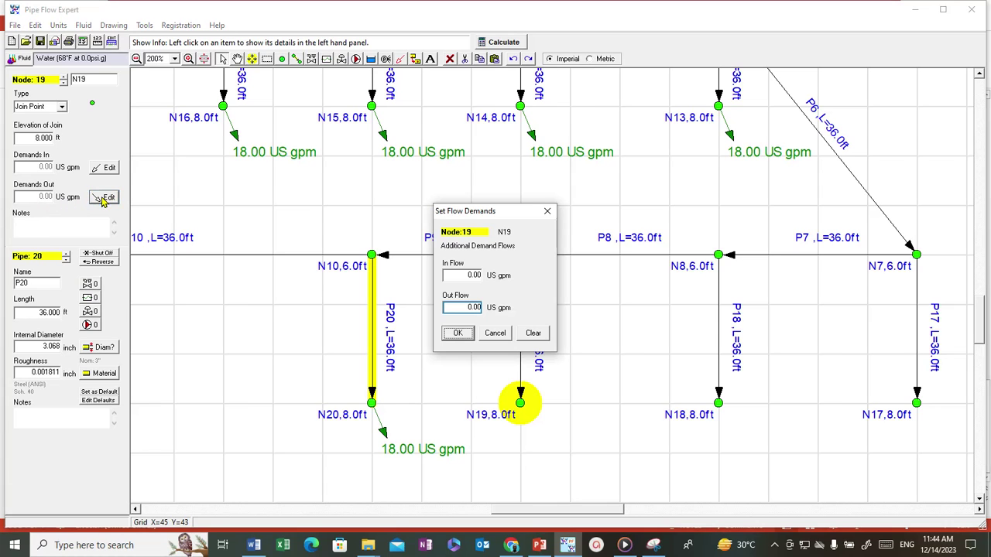
double_click(475, 307)
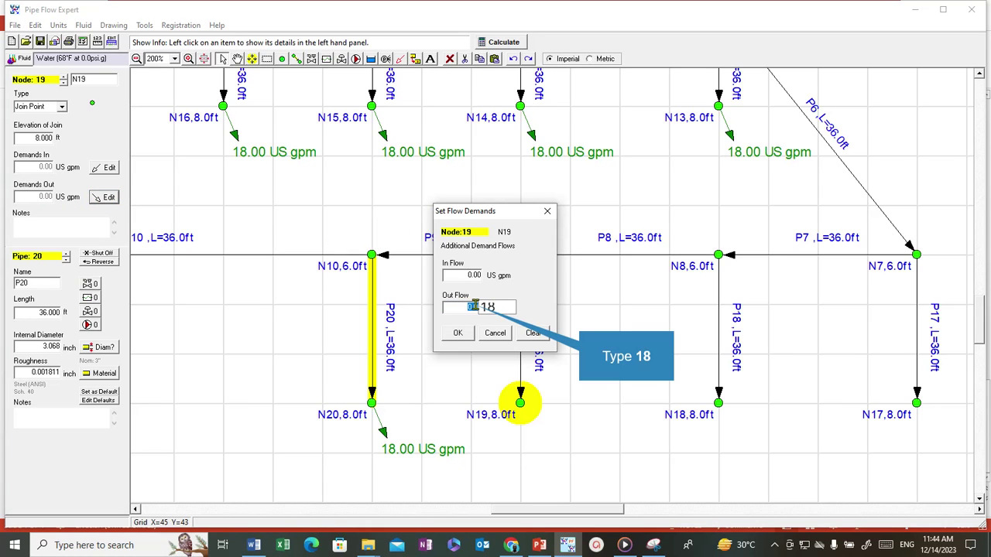
text(18)
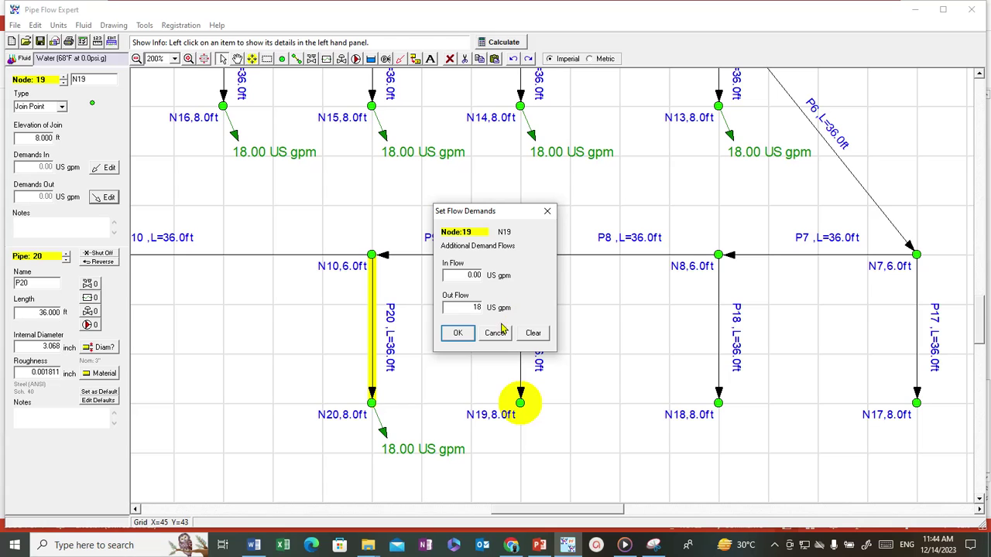
click(458, 332)
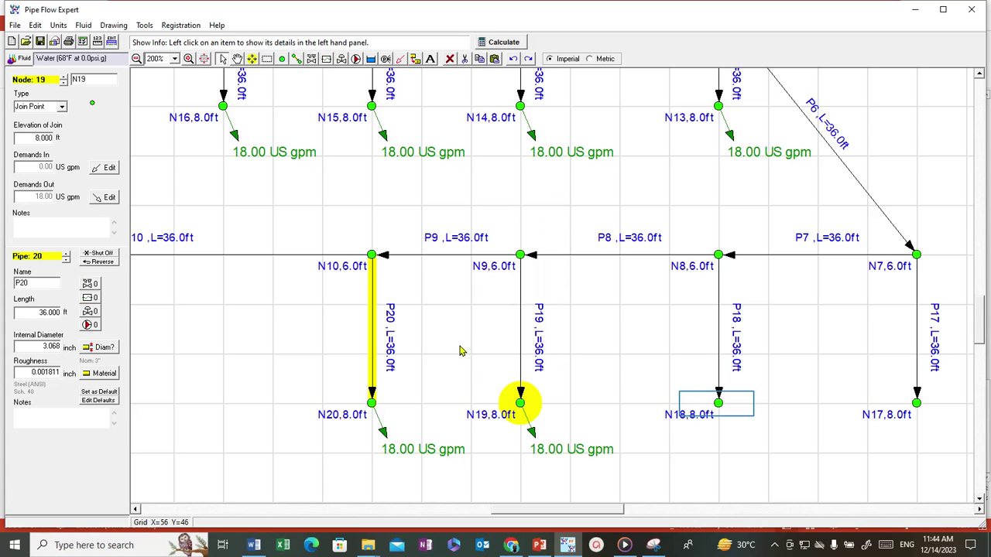
Set the demand out flow of node N18, at the end of pipe P18, to 18 US gpm
click(717, 405)
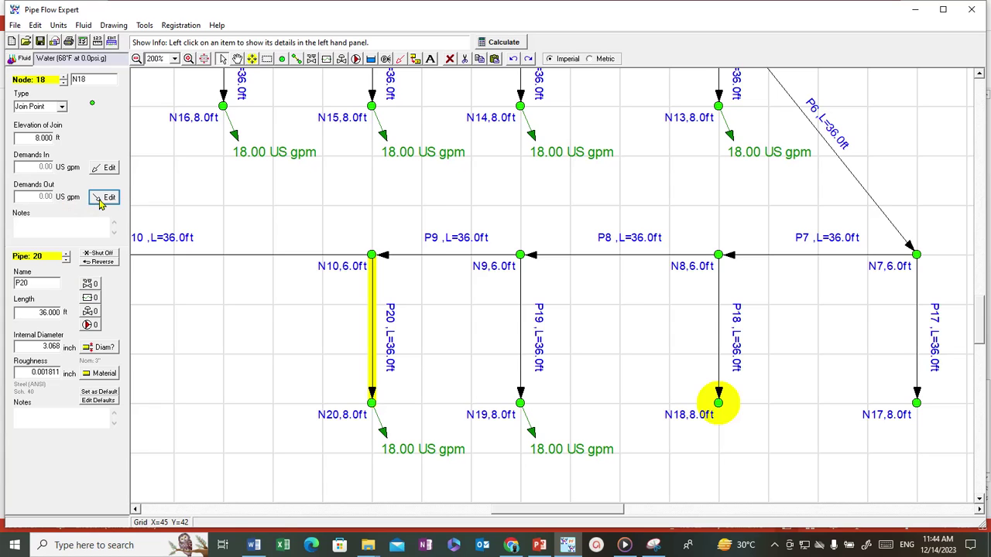
click(104, 197)
double_click(475, 307)
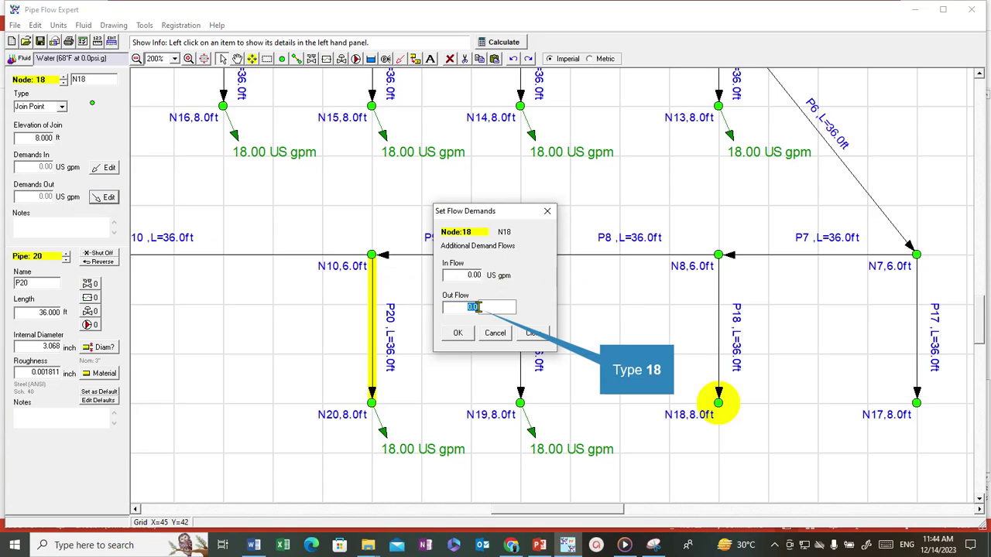
text(18)
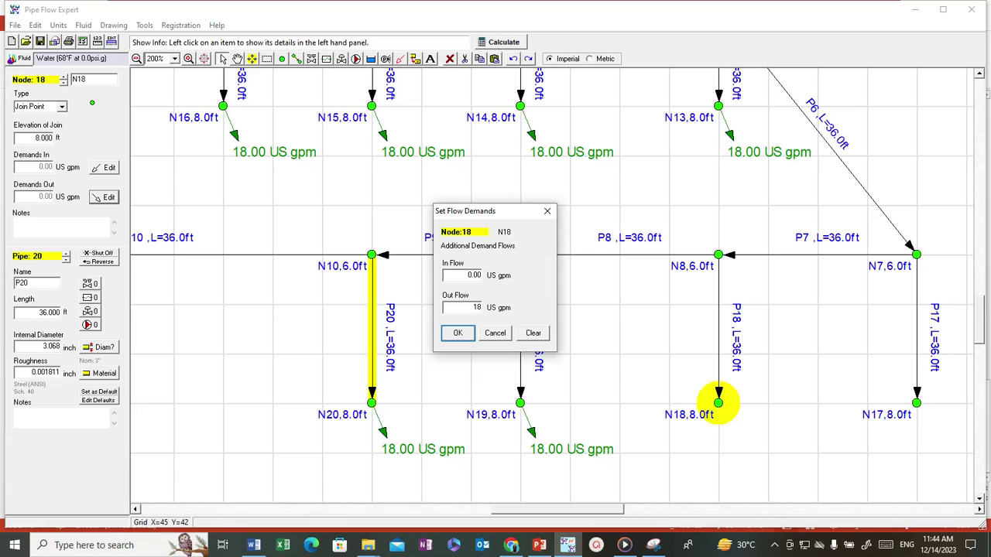
click(459, 335)
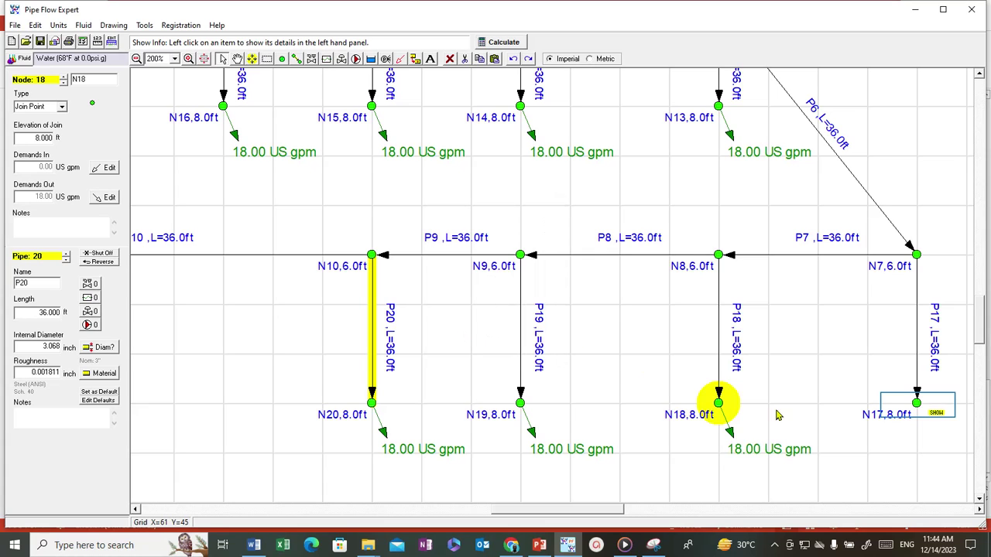
Set the demand out flow of node N17, at the end of pipe P17, to 18 US gpm
click(918, 408)
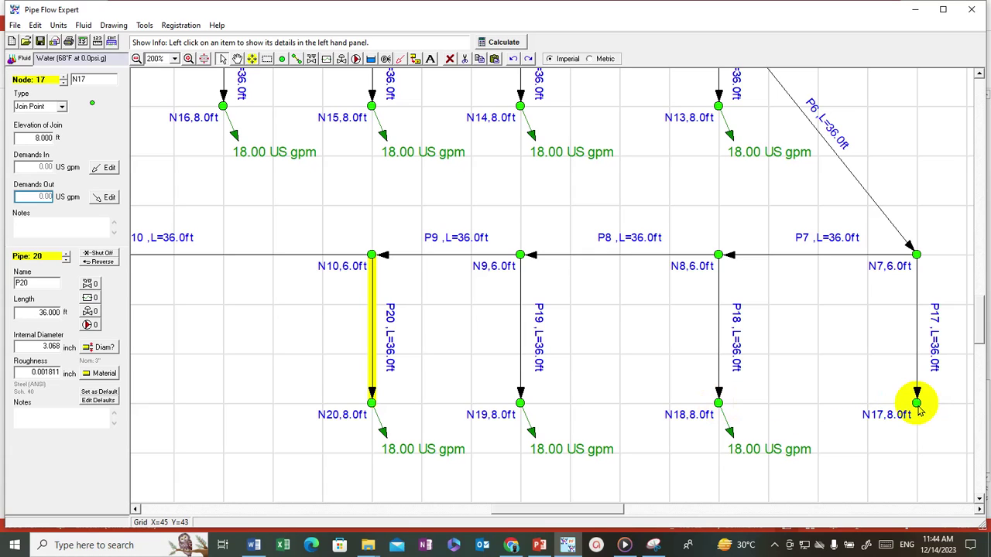
key(Tab)
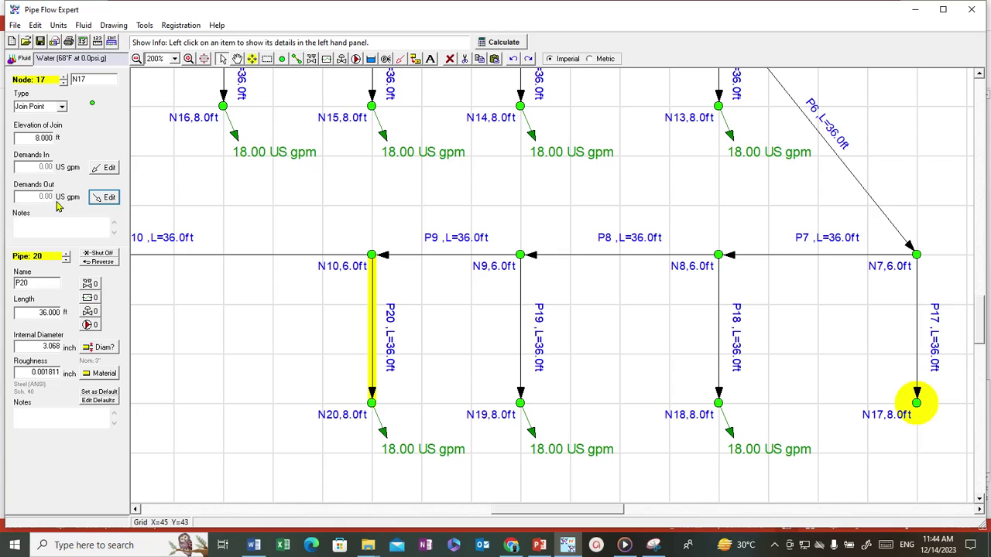
click(98, 199)
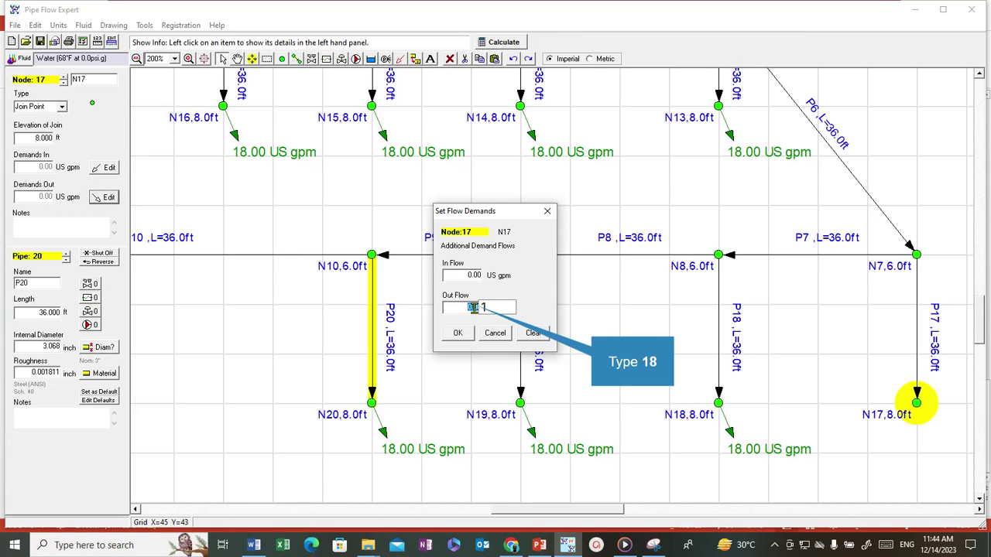
text(18)
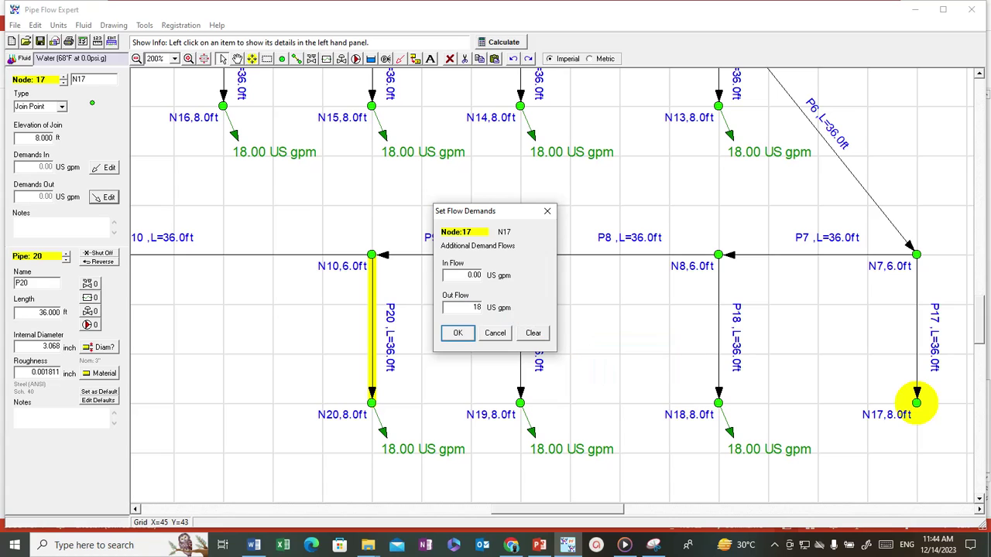
click(458, 334)
Look over the whole looped network, checking the pipe lengths and the demands at the branch ends
scroll(653, 327, down, 4)
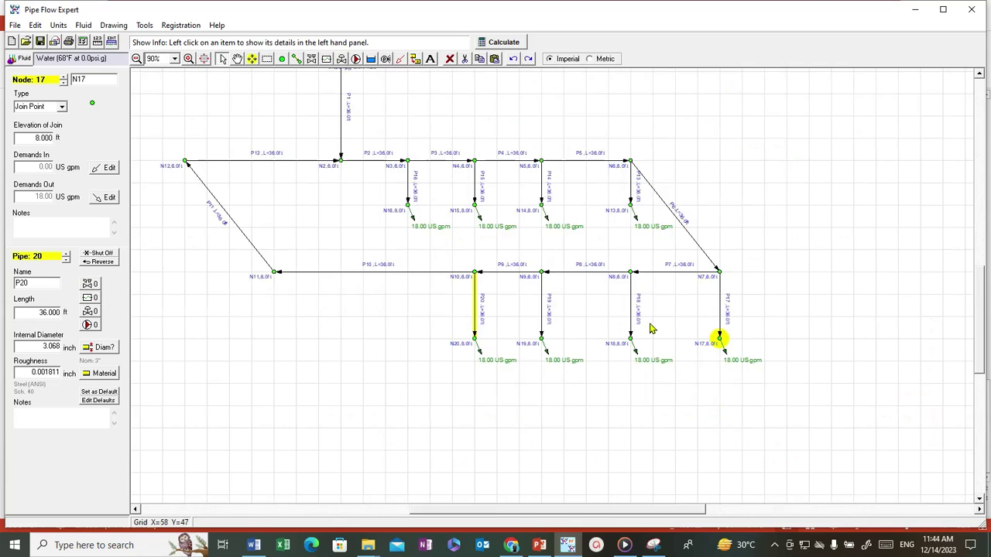
scroll(626, 256, up, 1)
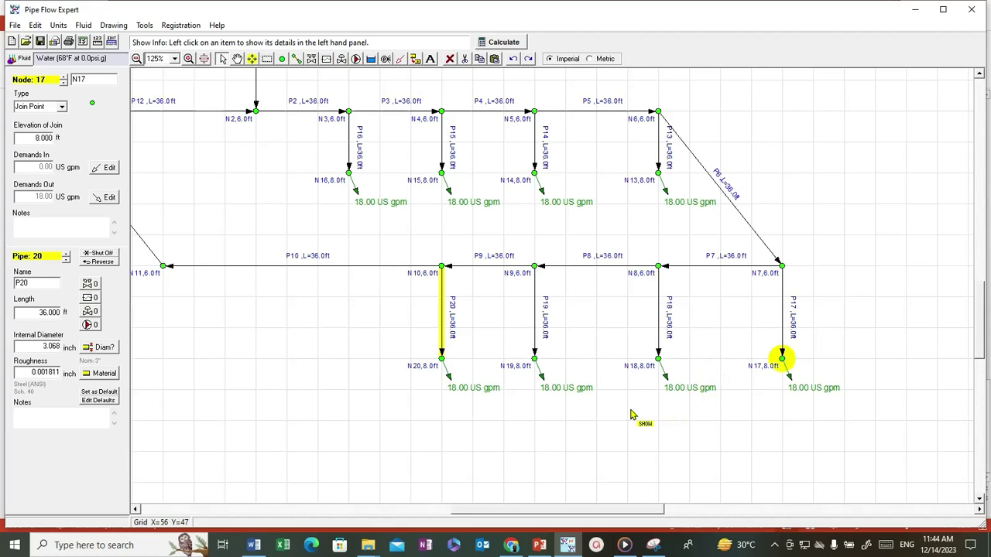
scroll(630, 387, down, 2)
scroll(325, 204, up, 1)
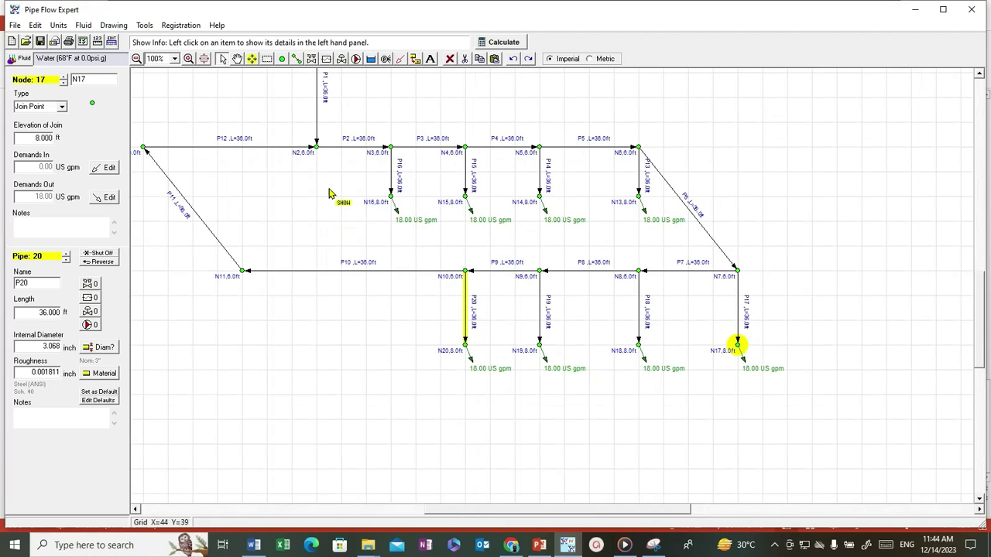
scroll(324, 194, up, 2)
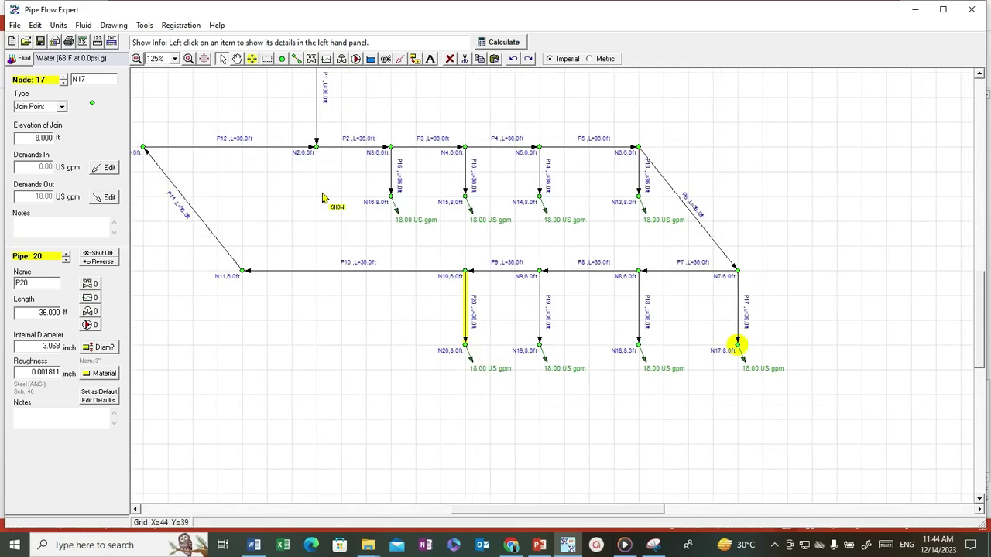
scroll(323, 200, down, 2)
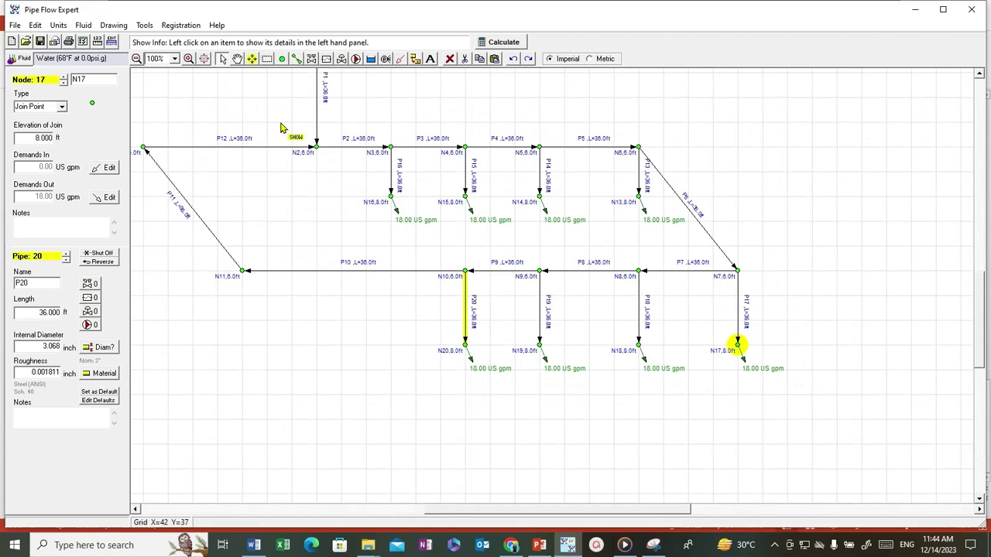
scroll(282, 133, up, 2)
scroll(283, 133, down, 2)
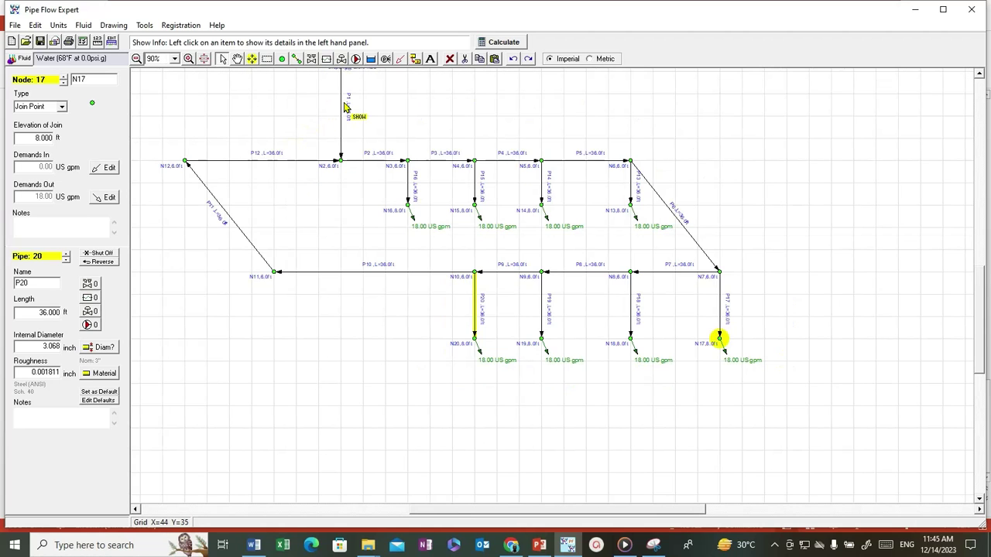
scroll(343, 175, up, 1)
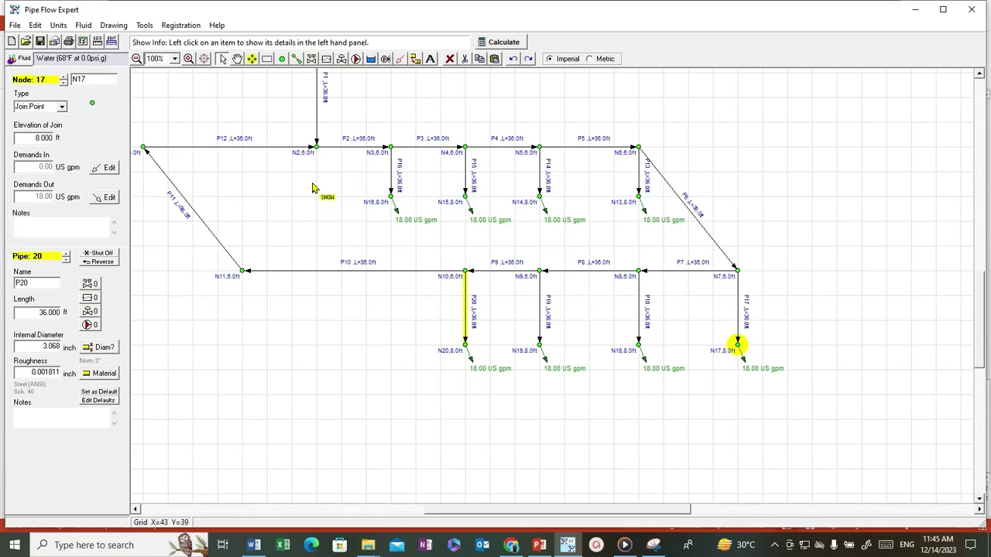
Set the length of pipe P12, between nodes N12 and N2 on the upper run, to 12 ft
click(275, 147)
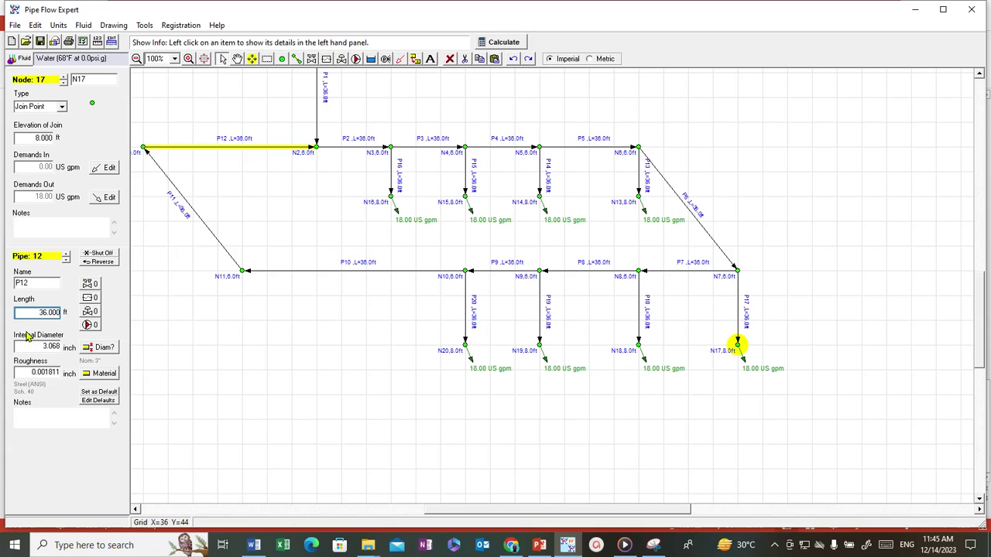
double_click(47, 313)
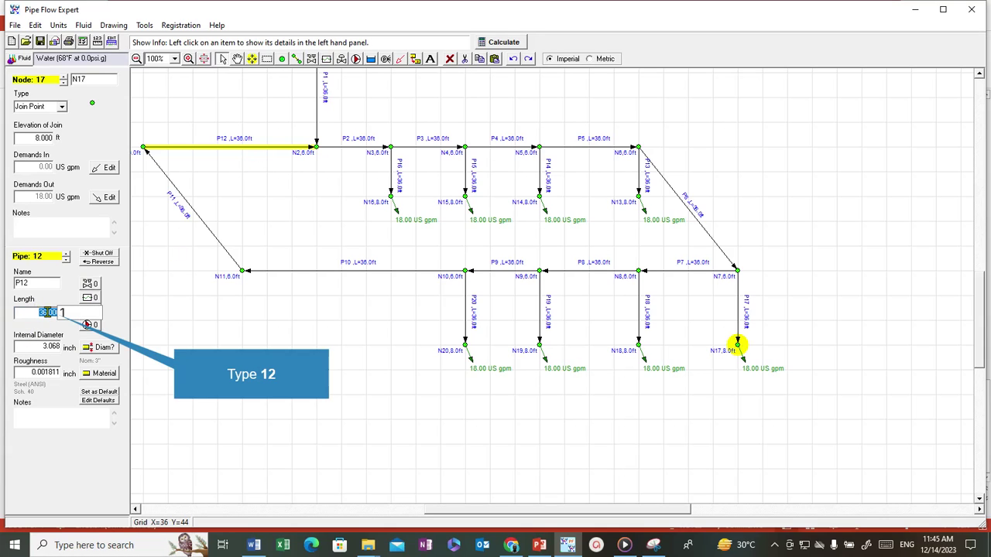
text(12)
key(Return)
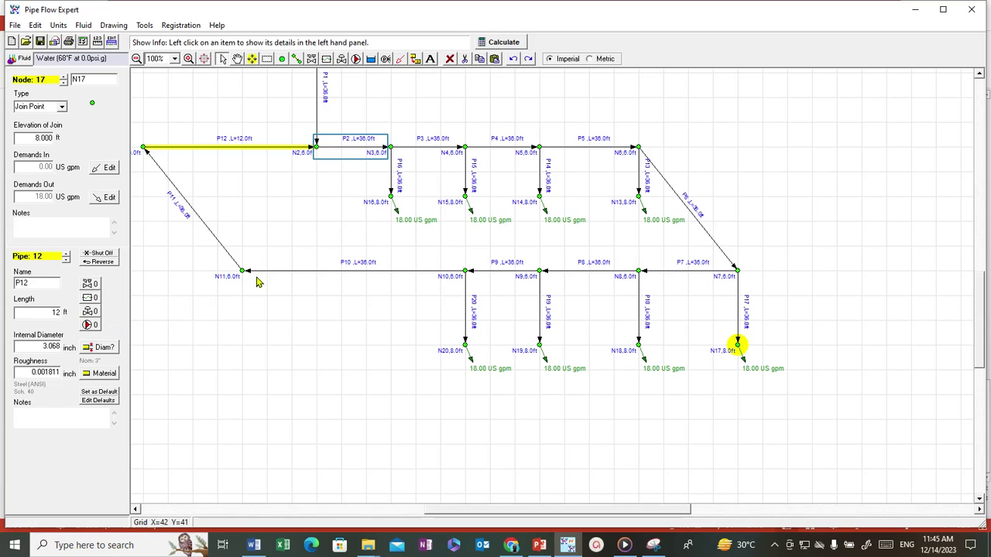
Set the length of pipe P2, between nodes N2 and N3, to 48 ft
click(350, 150)
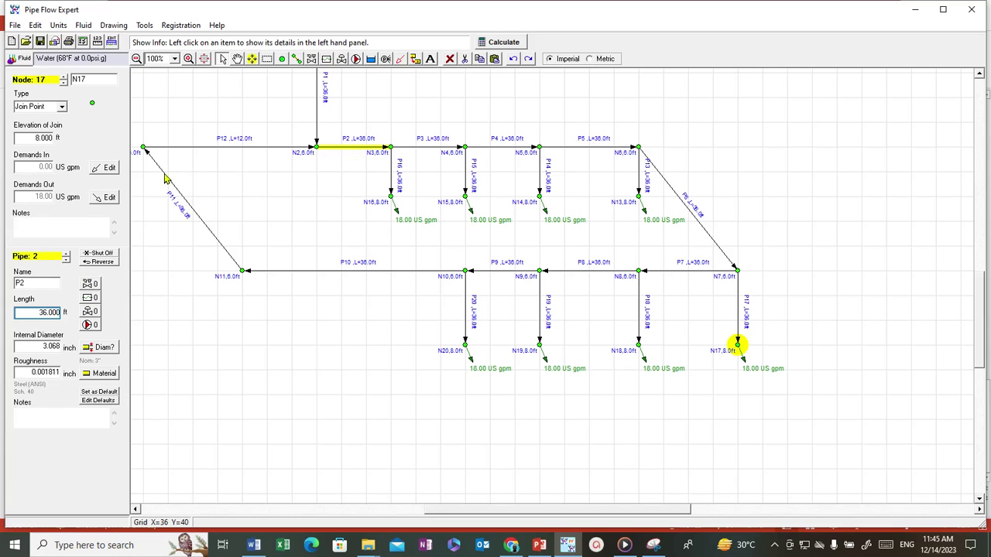
double_click(48, 312)
text(4)
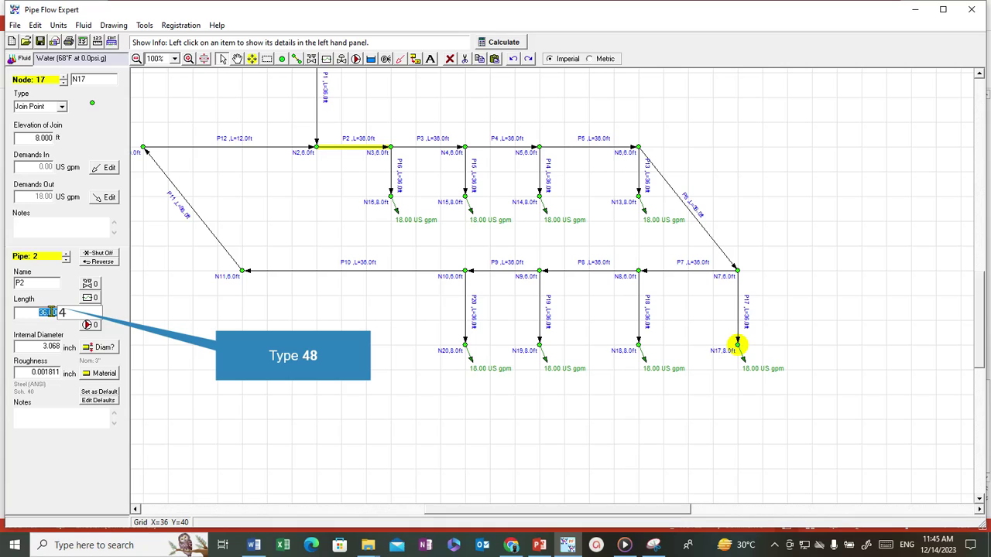
text(8)
key(Return)
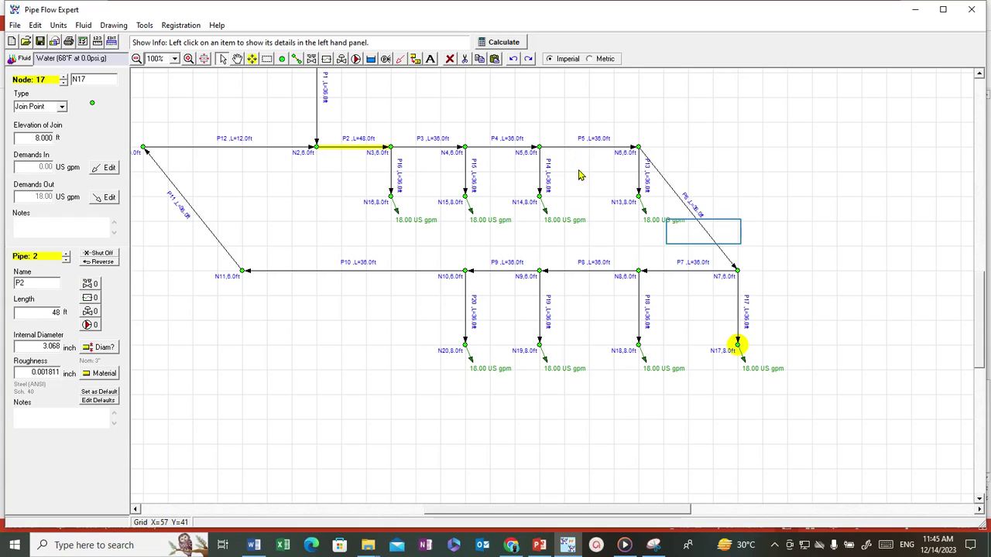
Set the length of the diagonal pipe P6, between nodes N6 and N7, to 40 ft
click(704, 237)
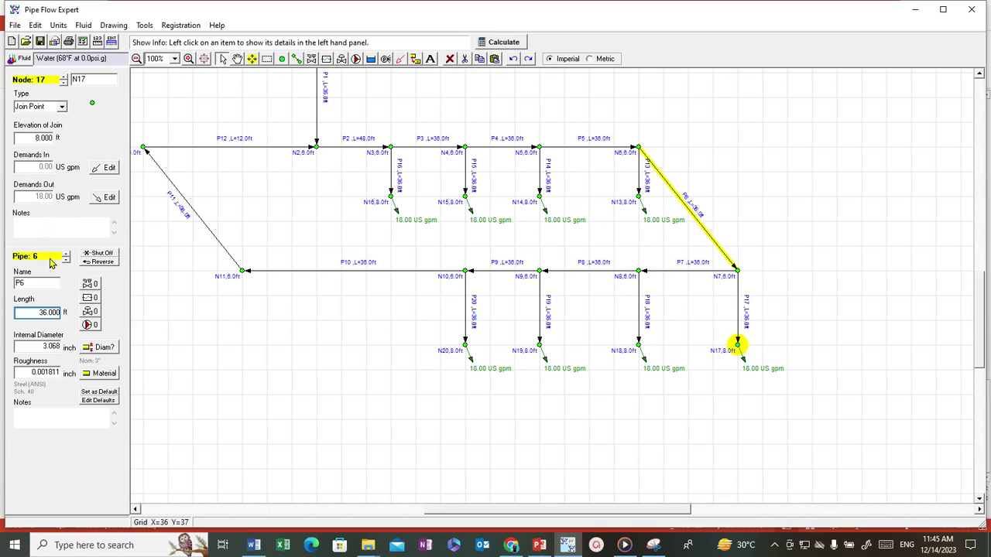
double_click(47, 312)
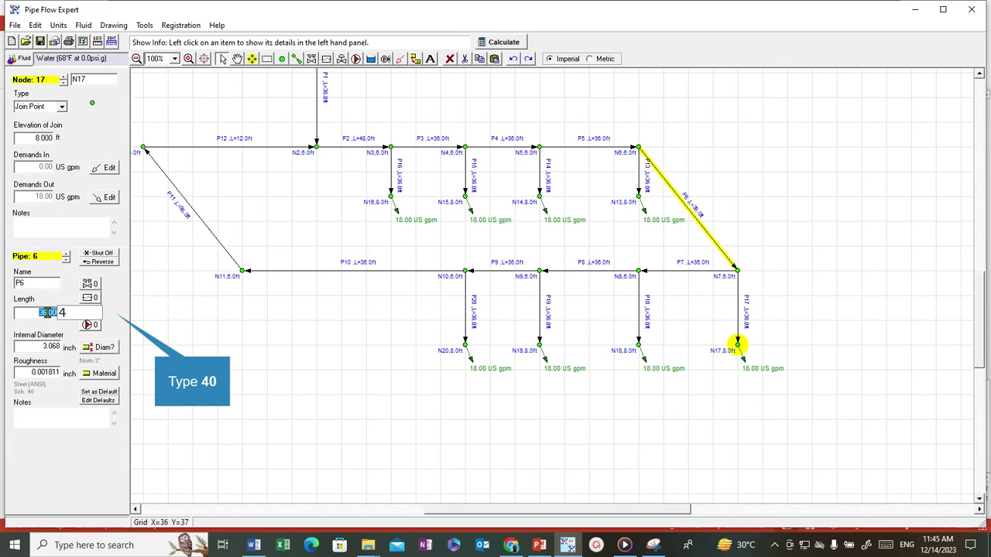
text(40)
key(Return)
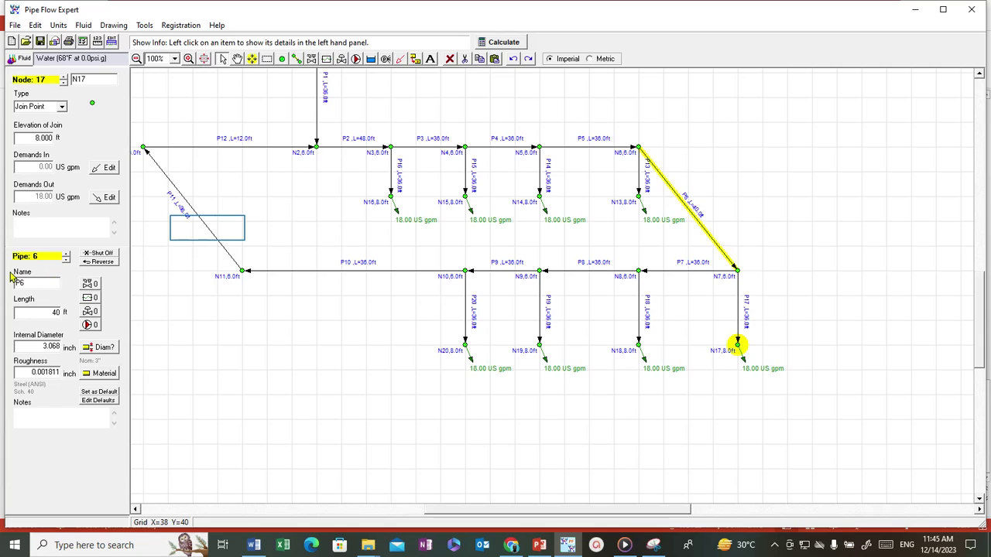
Set the length of the diagonal pipe P11, between nodes N11 and N12, to 40 ft
click(211, 233)
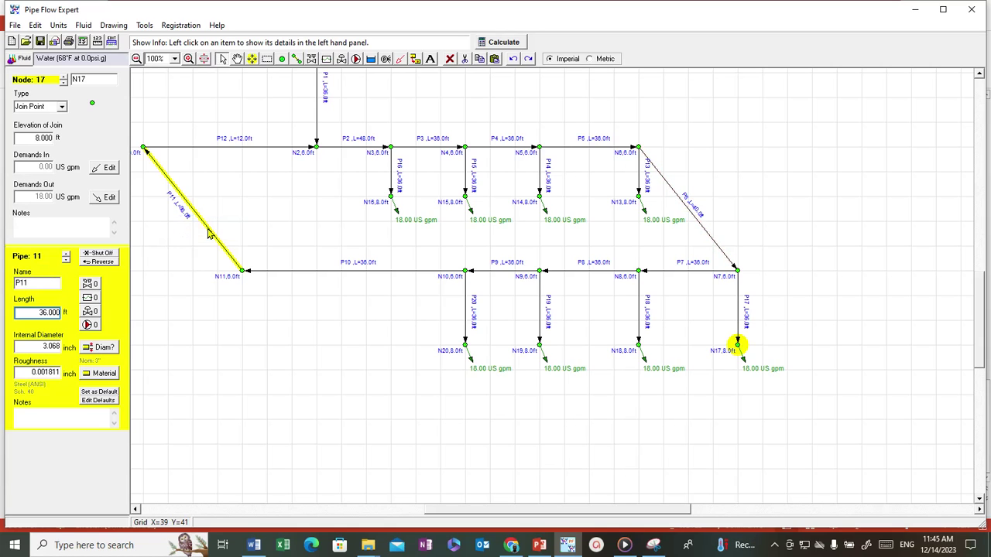
double_click(50, 311)
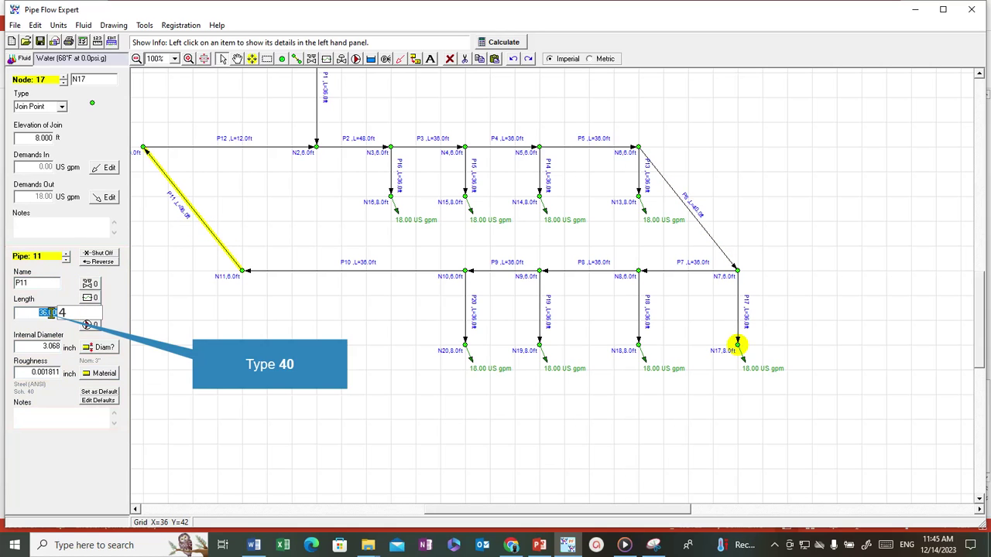
text(40)
key(Return)
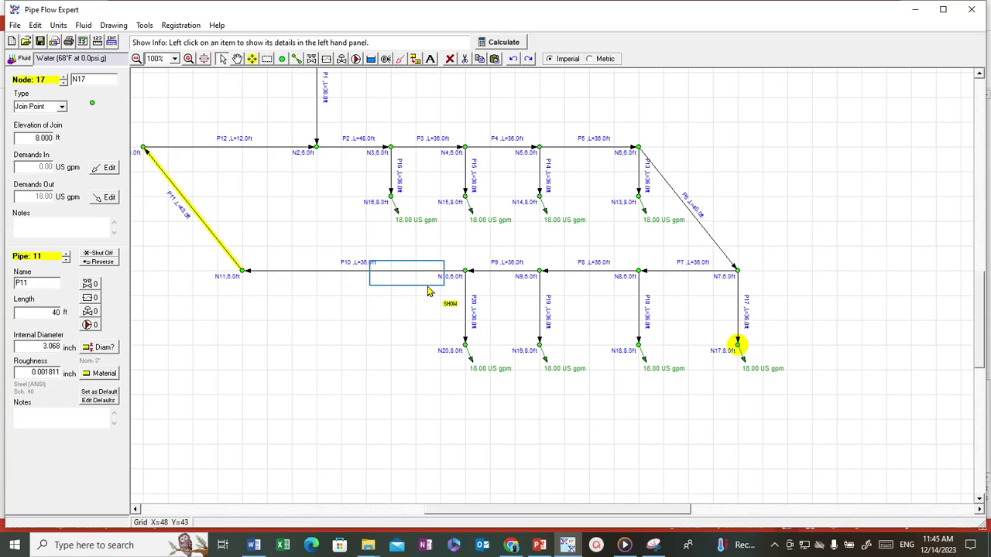
Set the length of pipe P10, between nodes N10 and N11 on the lower run, to 60 ft
click(407, 273)
double_click(40, 313)
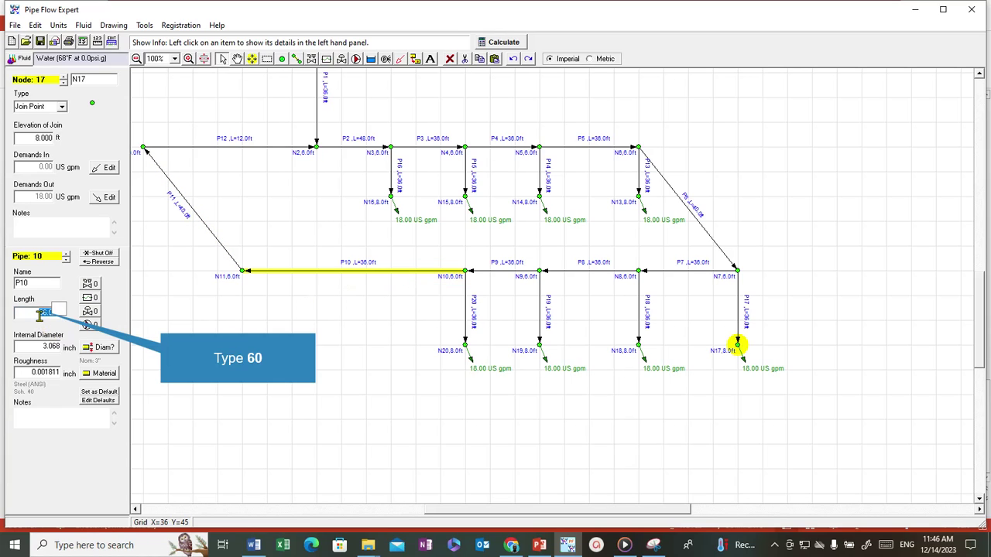
text(60)
key(Return)
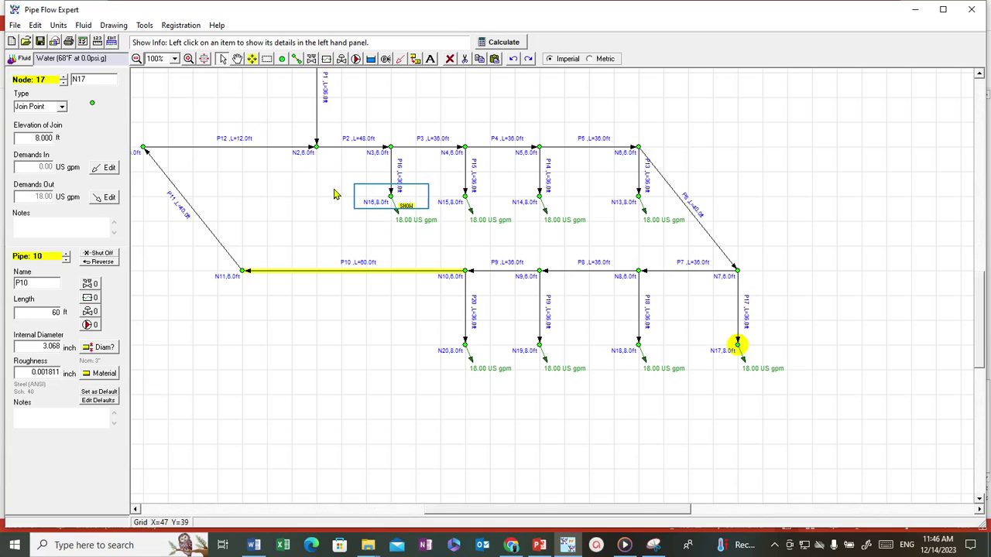
Set the elevation of the upper branch-end nodes N16 and N15 to 3 ft each
click(391, 195)
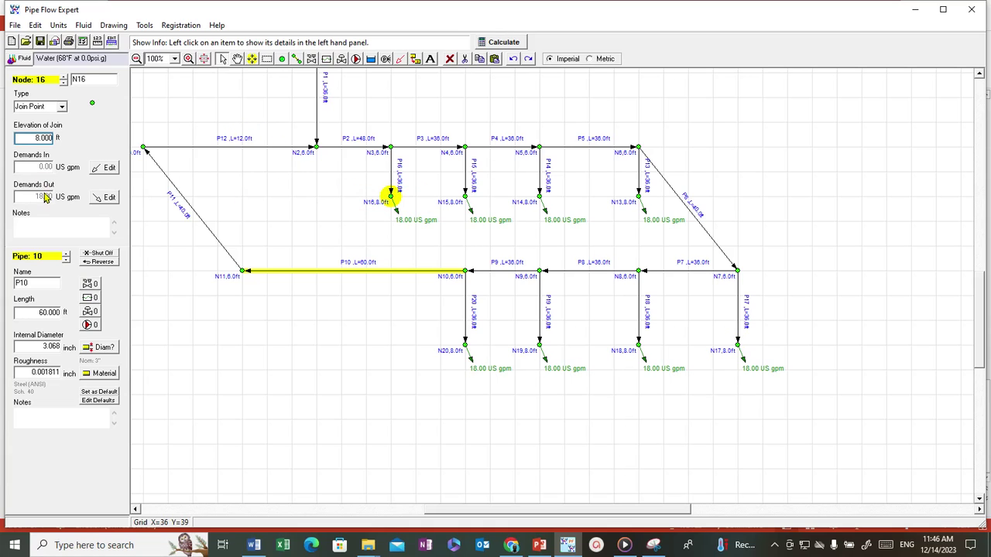
click(42, 140)
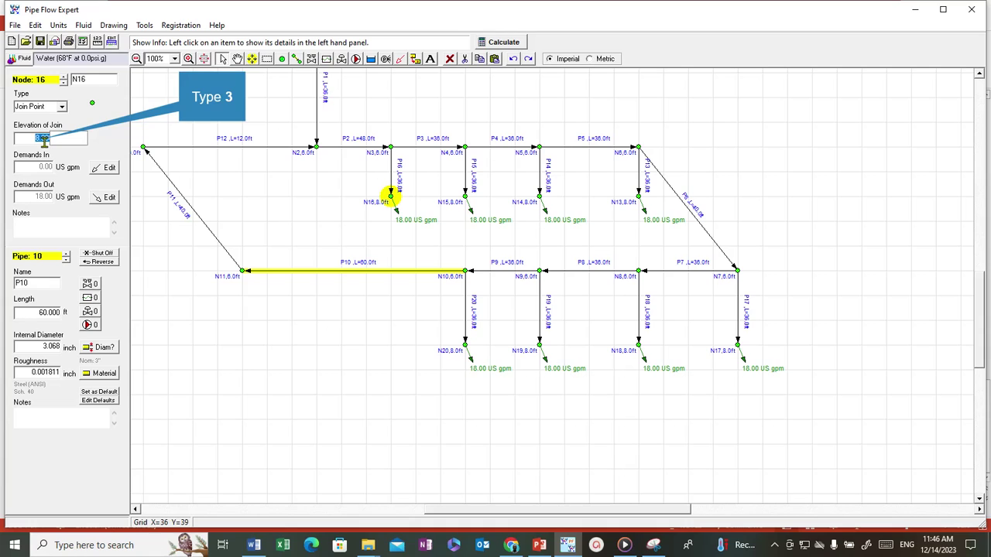
text(3)
key(Return)
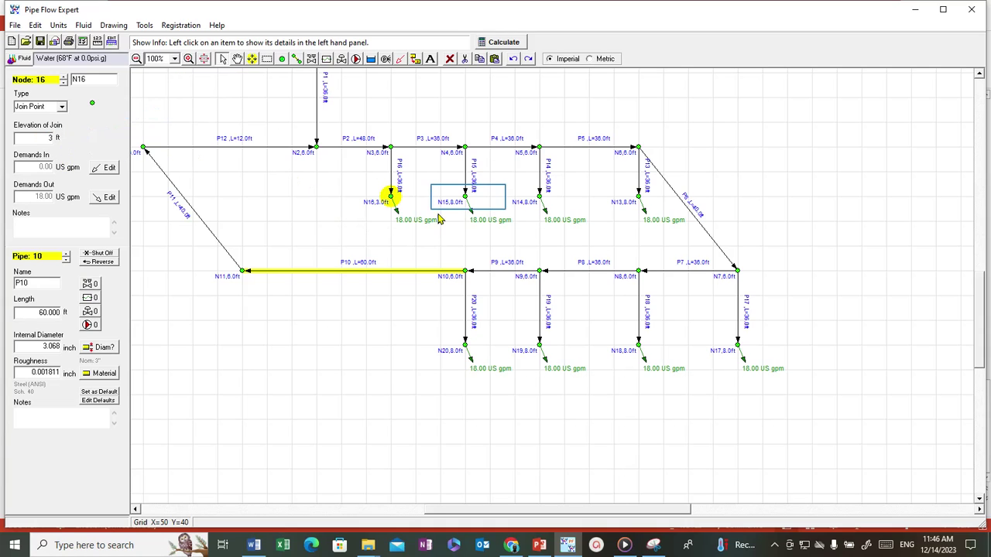
click(465, 196)
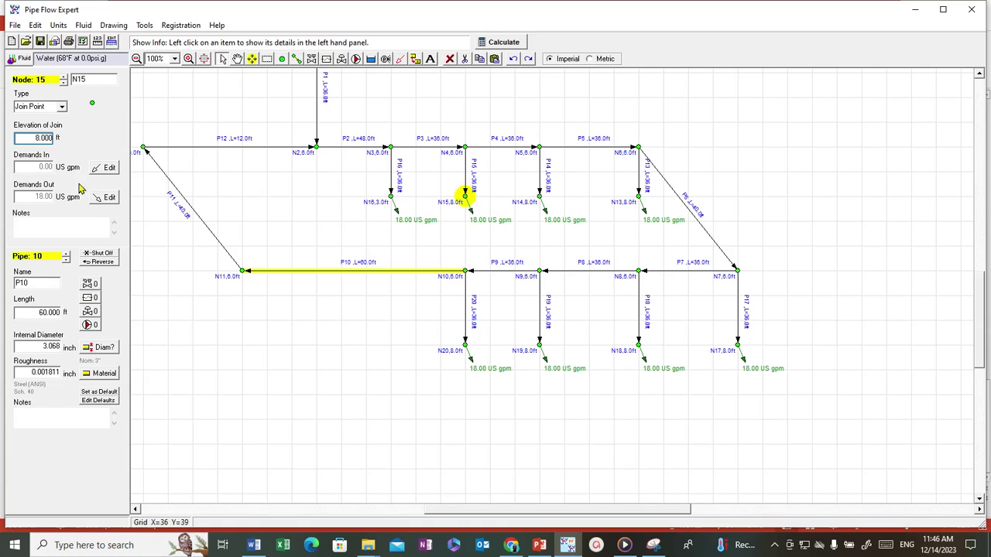
click(41, 137)
text(3)
key(Return)
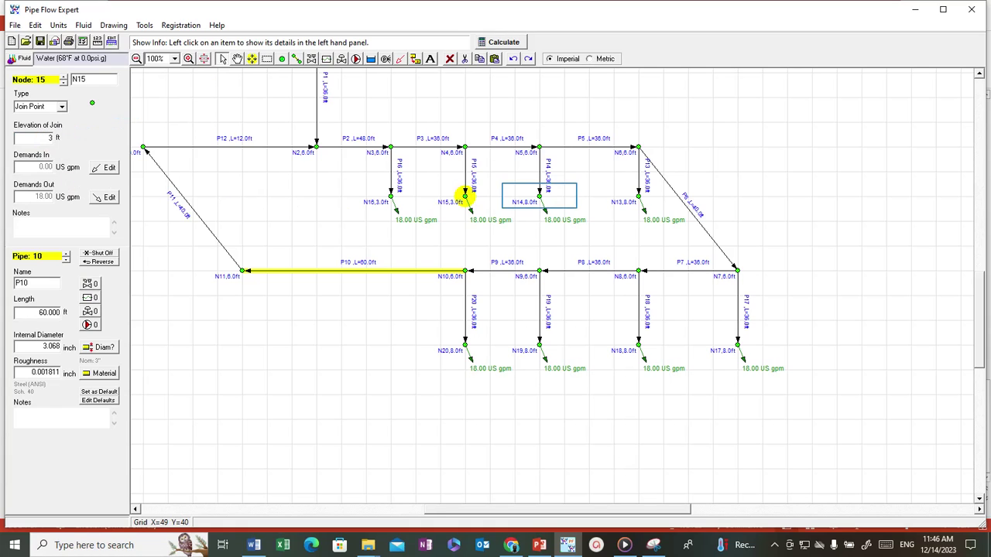
Set the elevation of the upper branch-end nodes N14 and N13 to 3 ft each
click(539, 195)
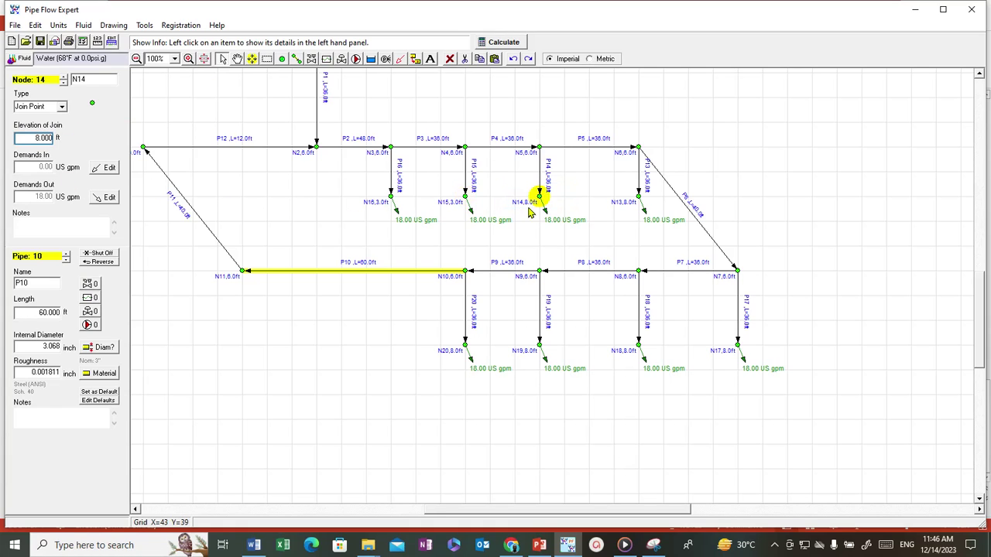
click(40, 138)
text(3)
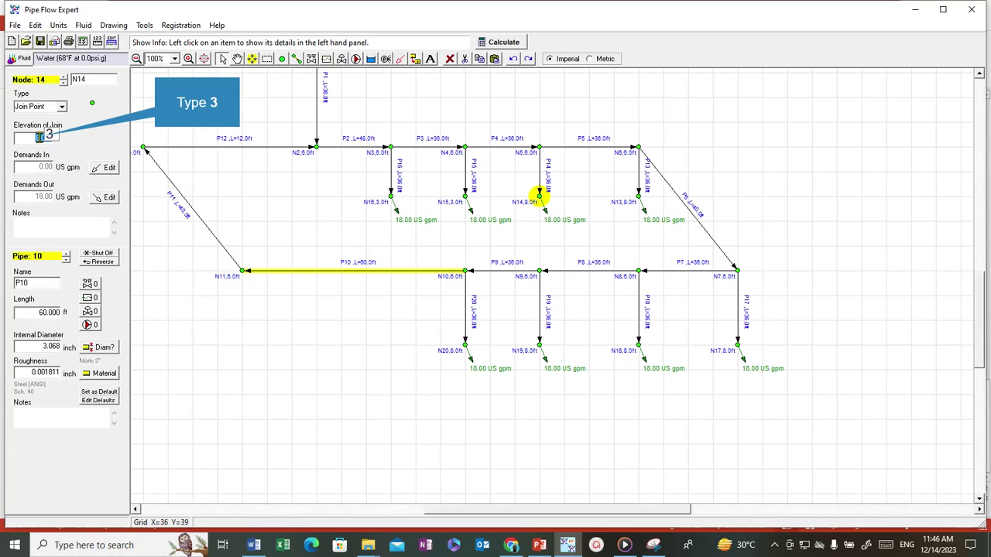
key(Return)
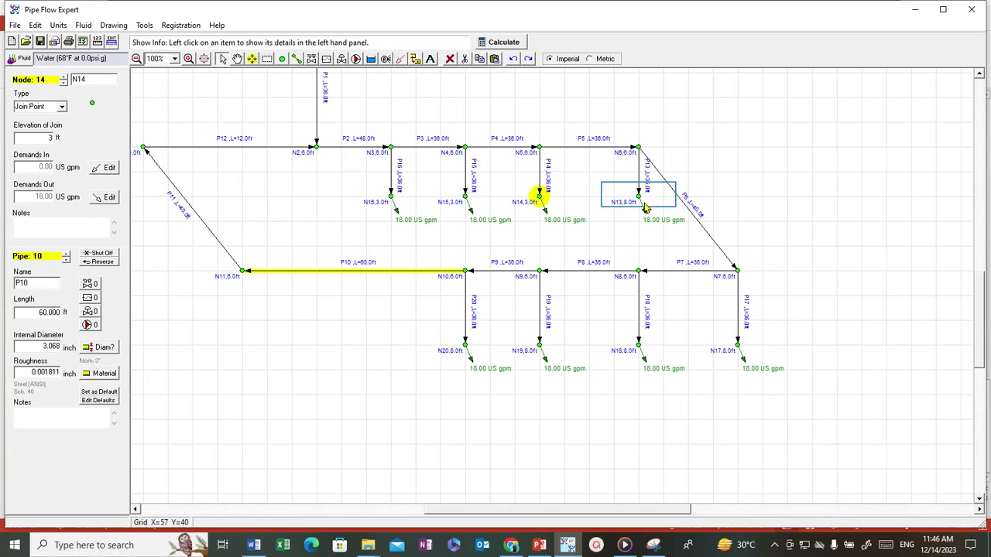
click(639, 200)
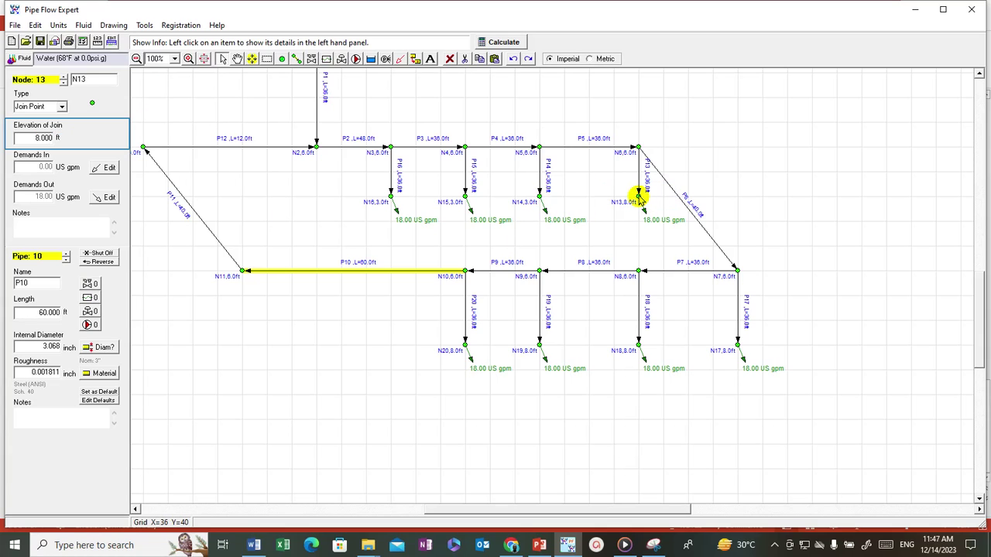
click(38, 141)
text(3)
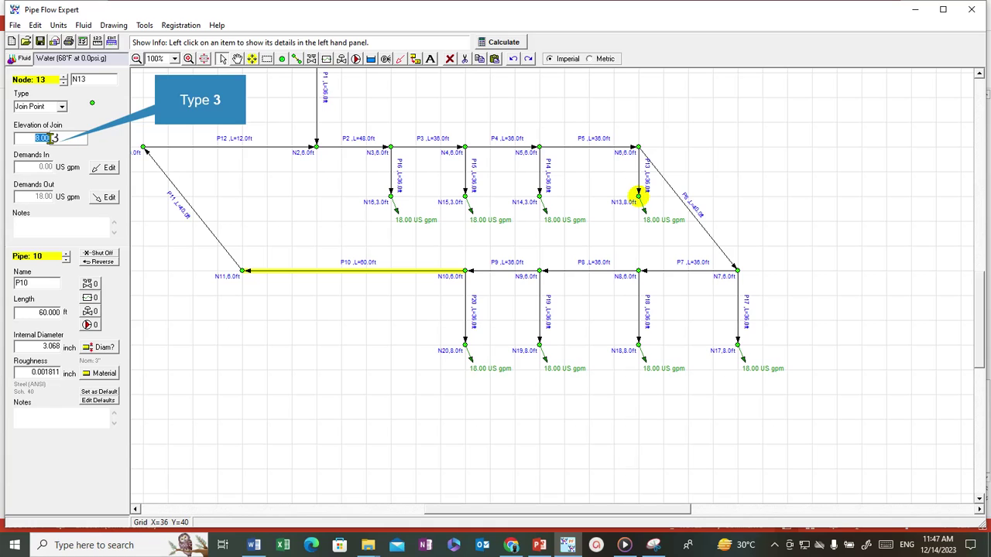
key(Return)
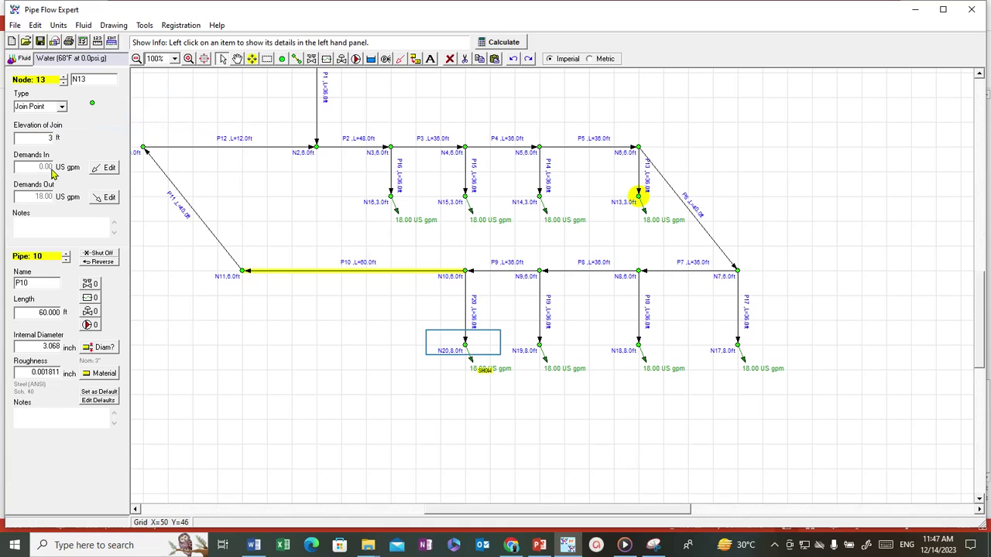
Set the elevation of the lower branch-end nodes N20 and N19 to 3 ft each
click(464, 345)
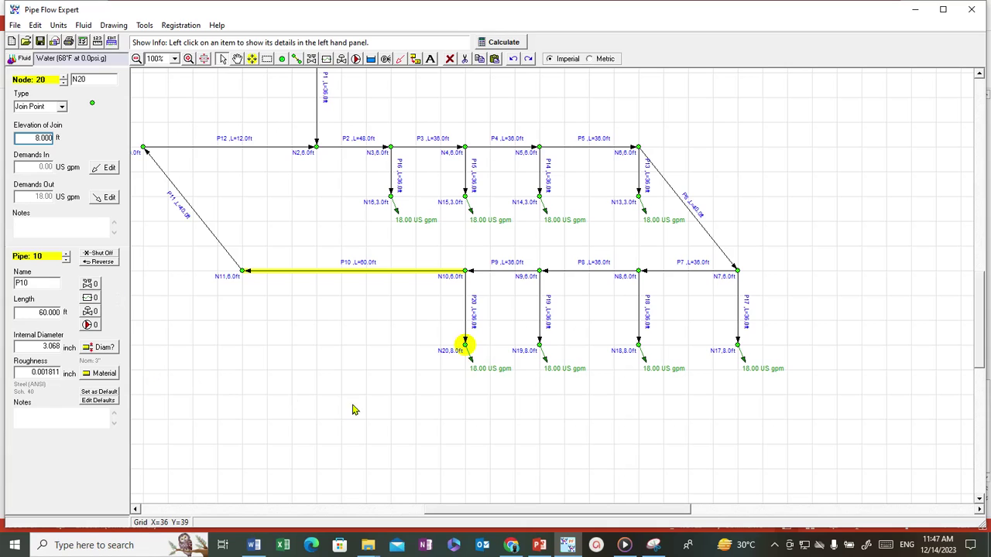
double_click(45, 138)
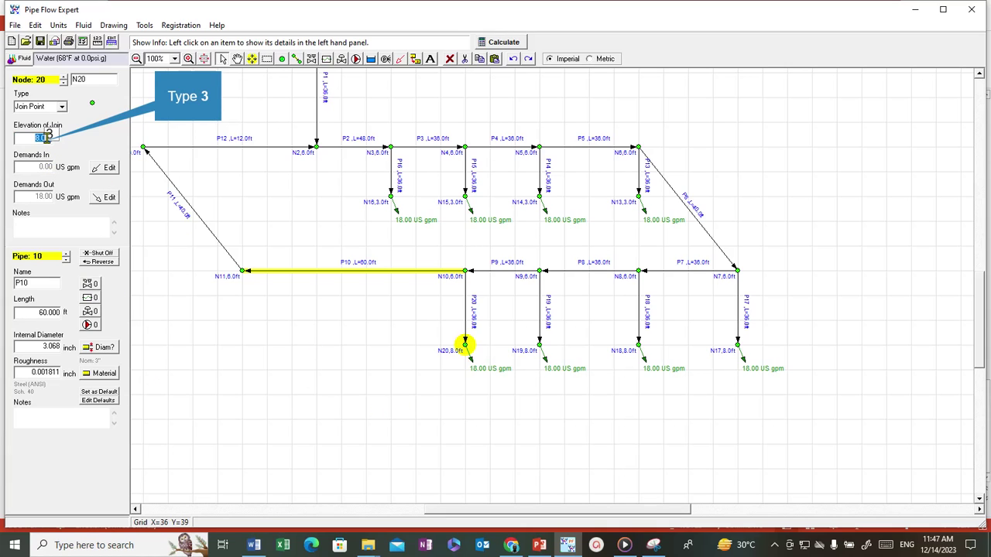
text(3)
click(539, 346)
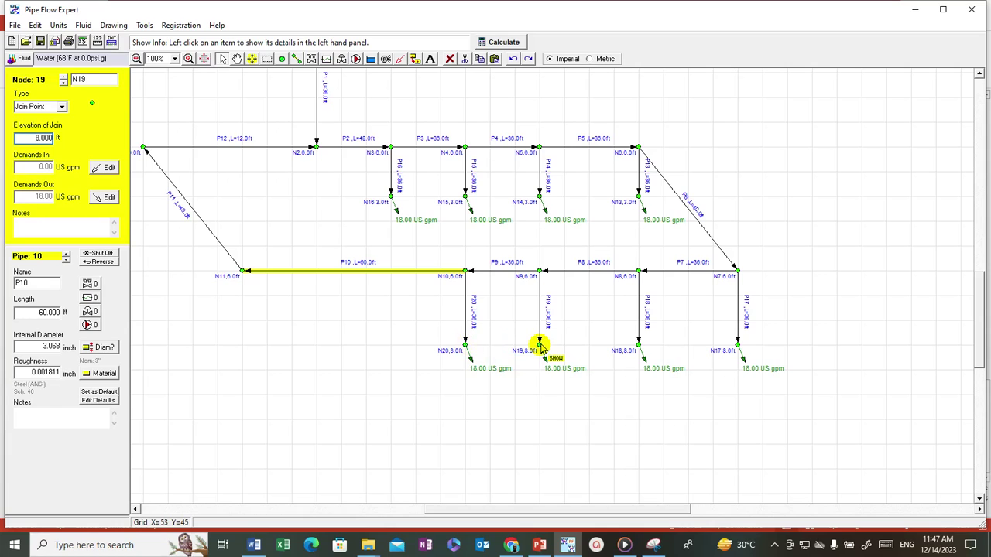
double_click(45, 138)
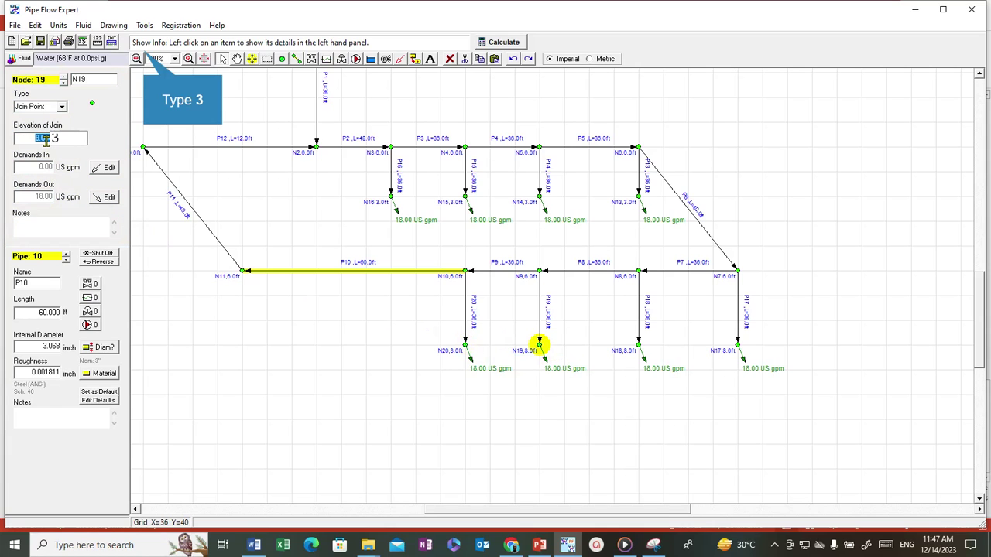
text(3)
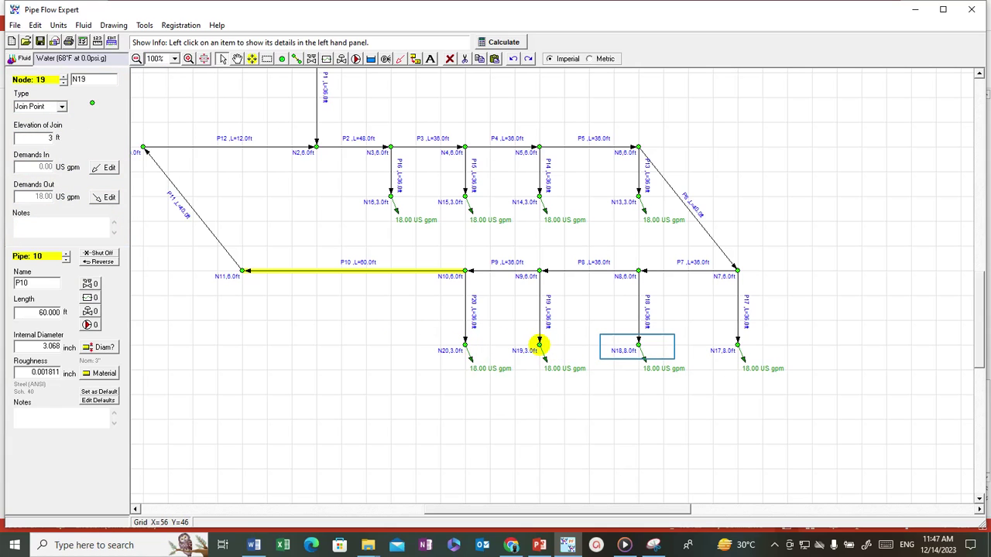
Set the elevation of the lower branch-end nodes N18 and N17 to 3 ft each
click(638, 347)
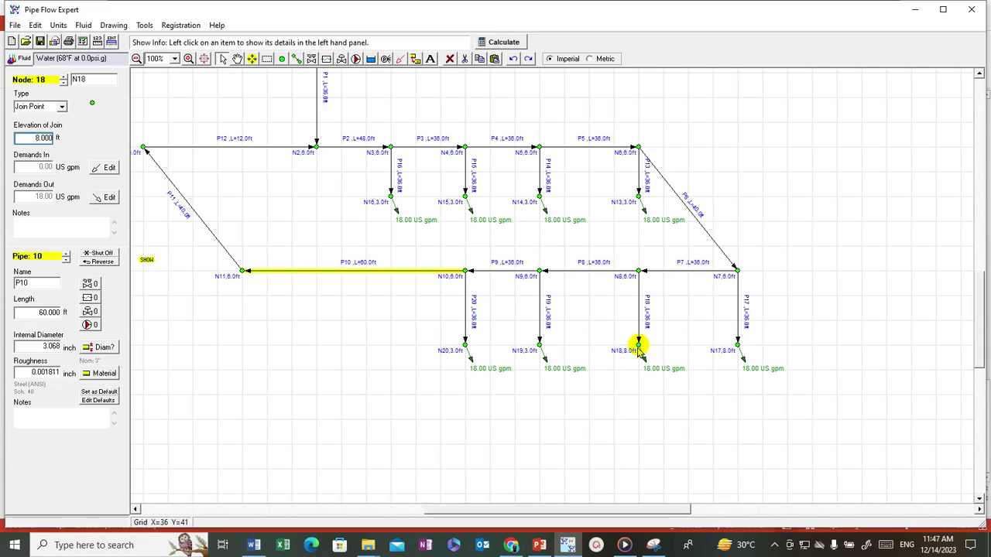
double_click(43, 137)
text(3)
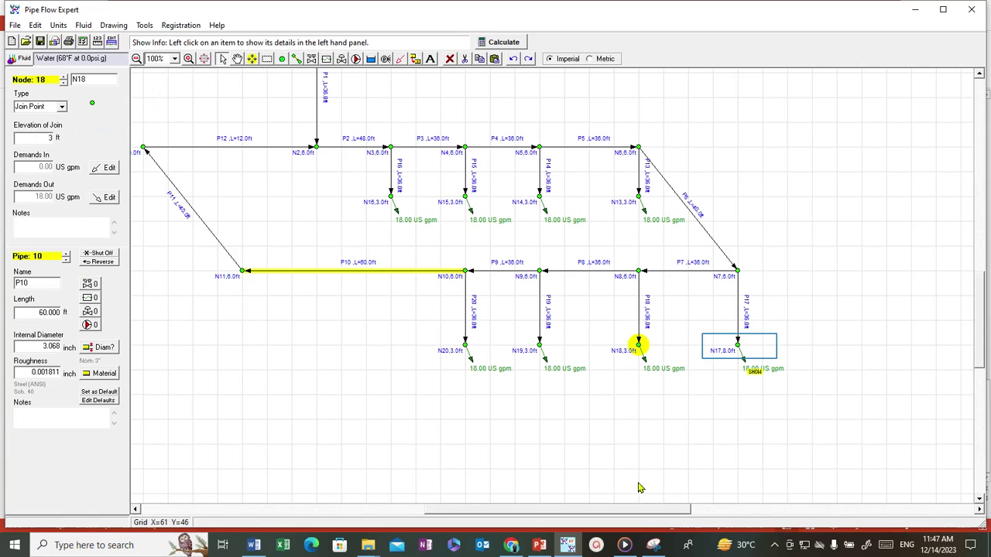
click(738, 348)
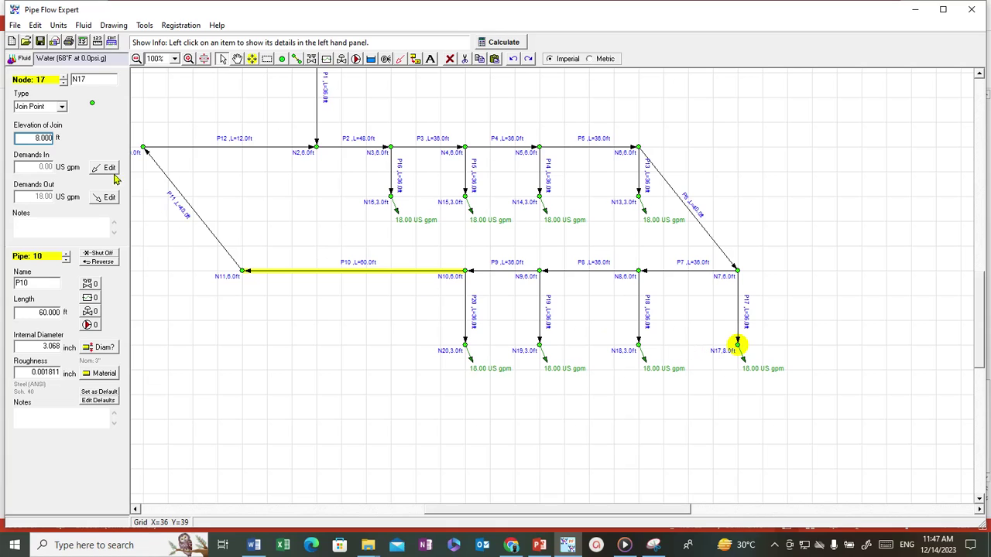
double_click(45, 137)
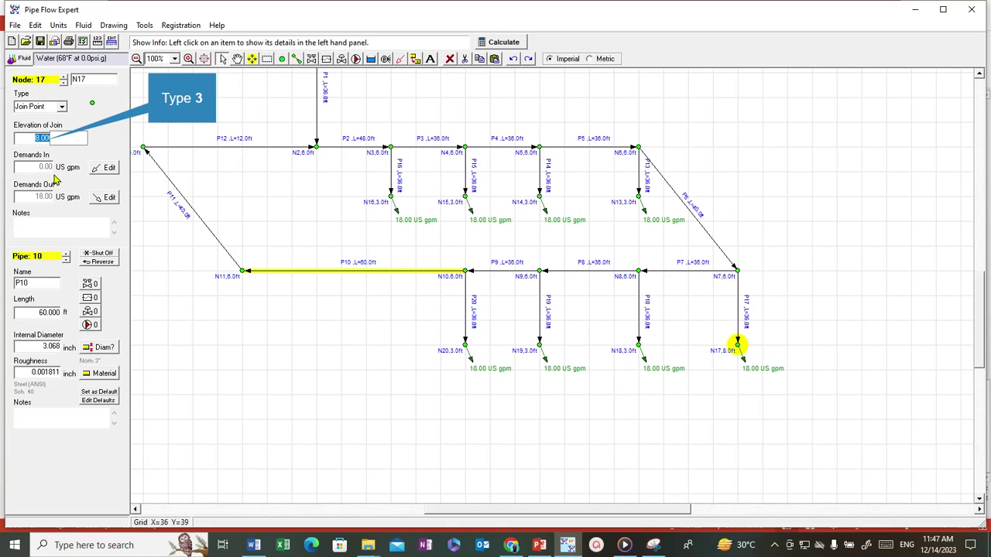
text(3)
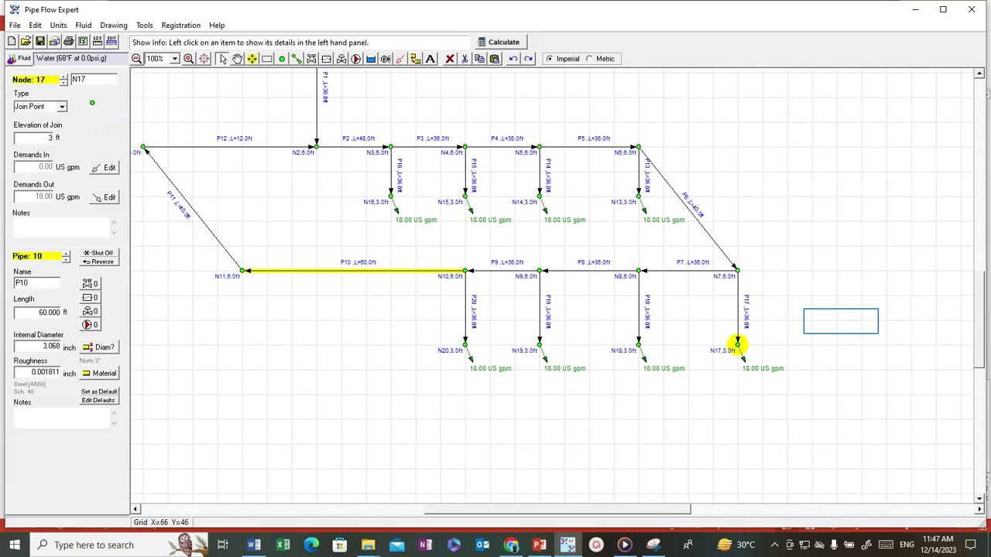
key(Return)
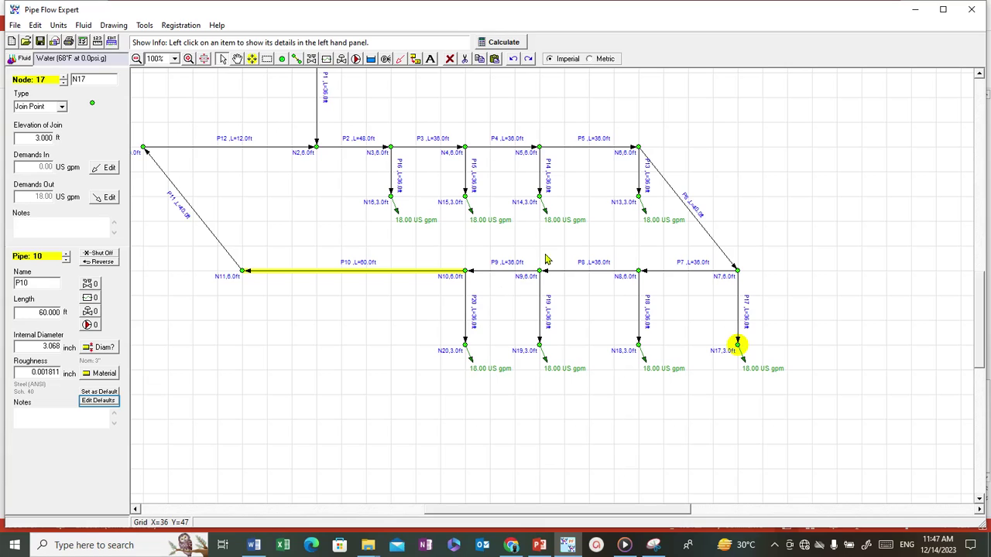
Open the pipe default values and mark branch pipes P13 through P20 as the pipes to receive them
click(98, 400)
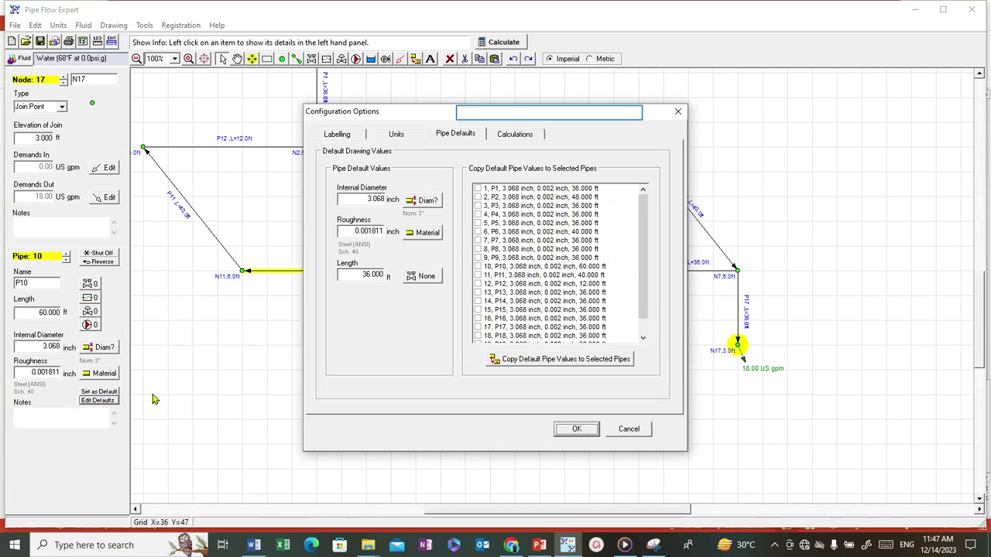
drag(571, 118, 135, 29)
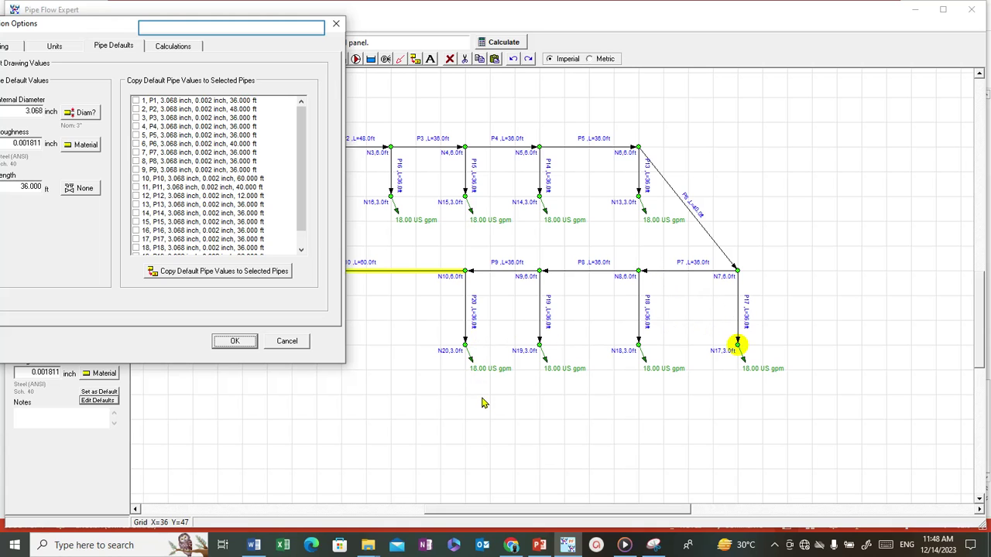
drag(236, 46, 534, 56)
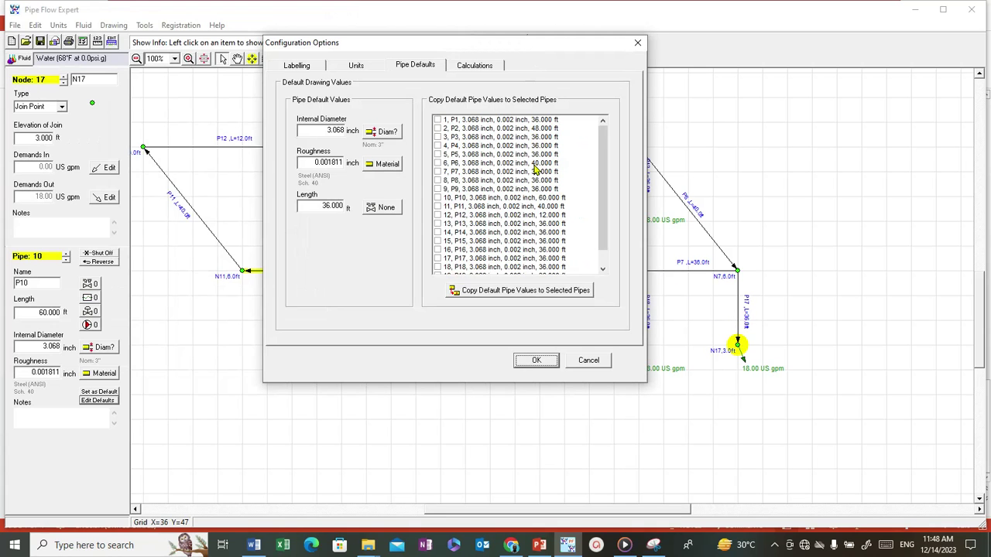
scroll(537, 217, down, 1)
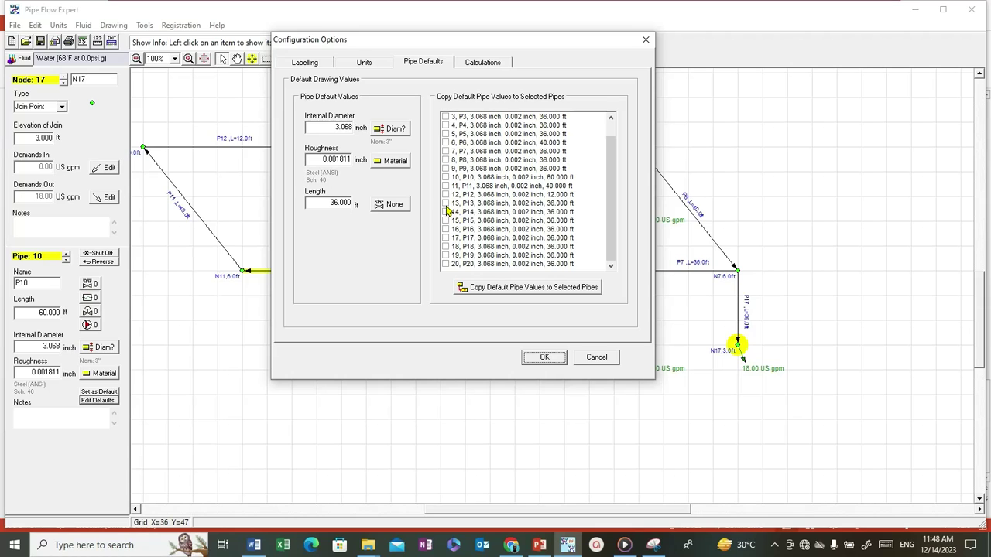
click(446, 204)
click(445, 213)
click(446, 221)
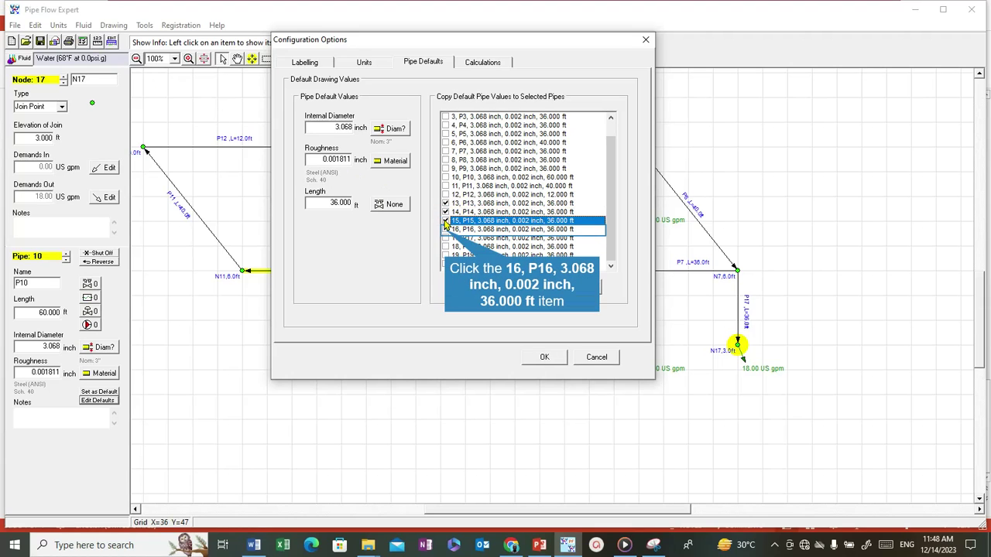
click(445, 229)
click(445, 237)
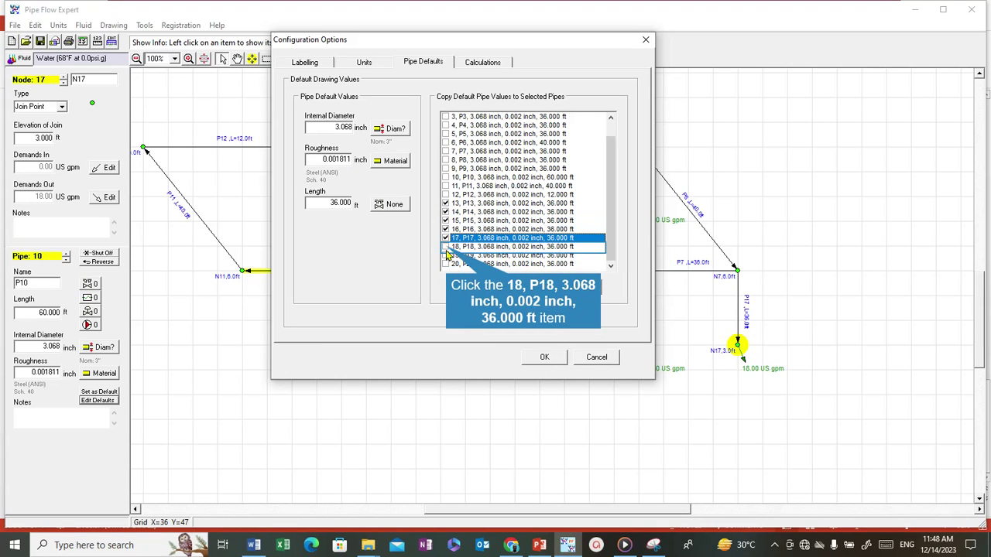
click(446, 246)
click(445, 254)
click(446, 264)
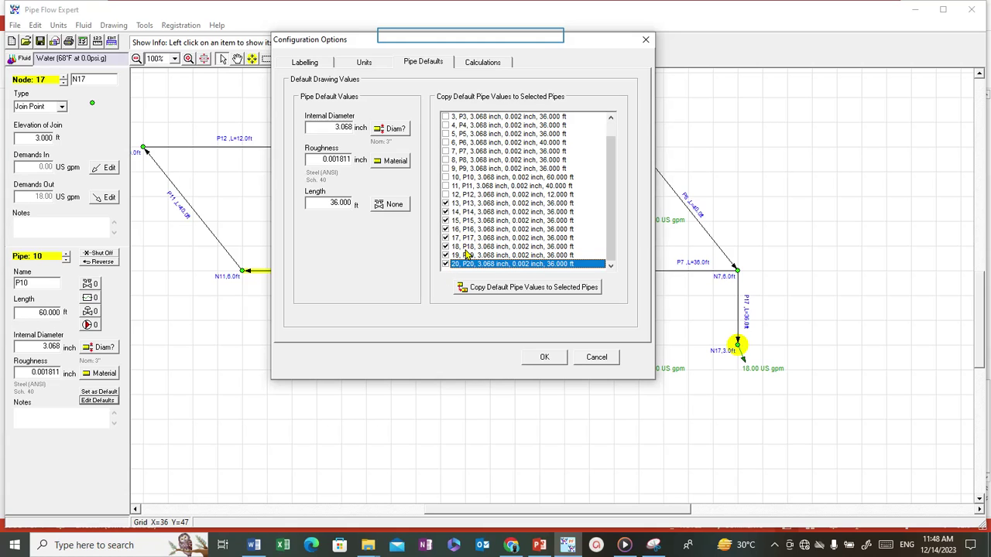
Set the default pipe length to 3 ft, copy the defaults to the marked branch pipes, and inspect pipe P19
drag(472, 39, 721, 92)
double_click(580, 258)
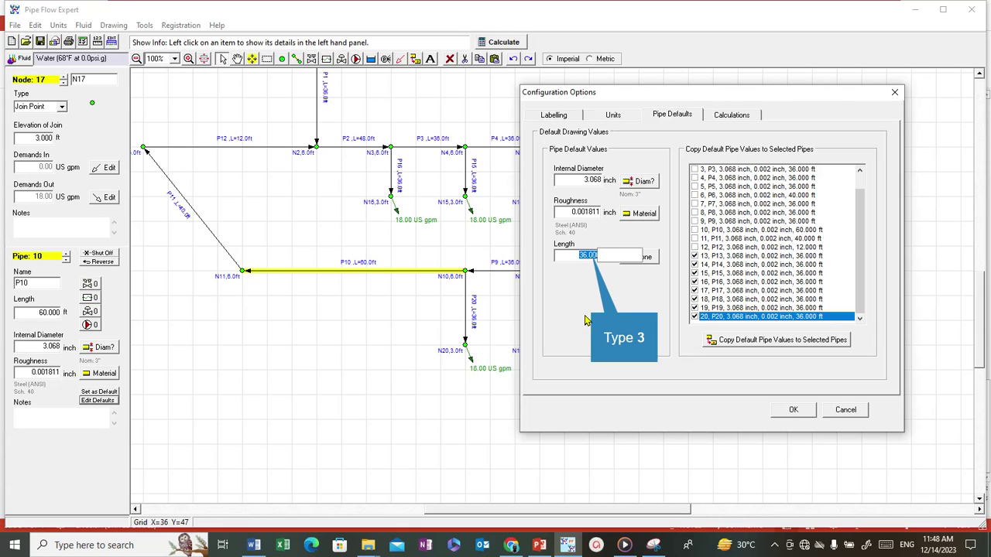
text(3)
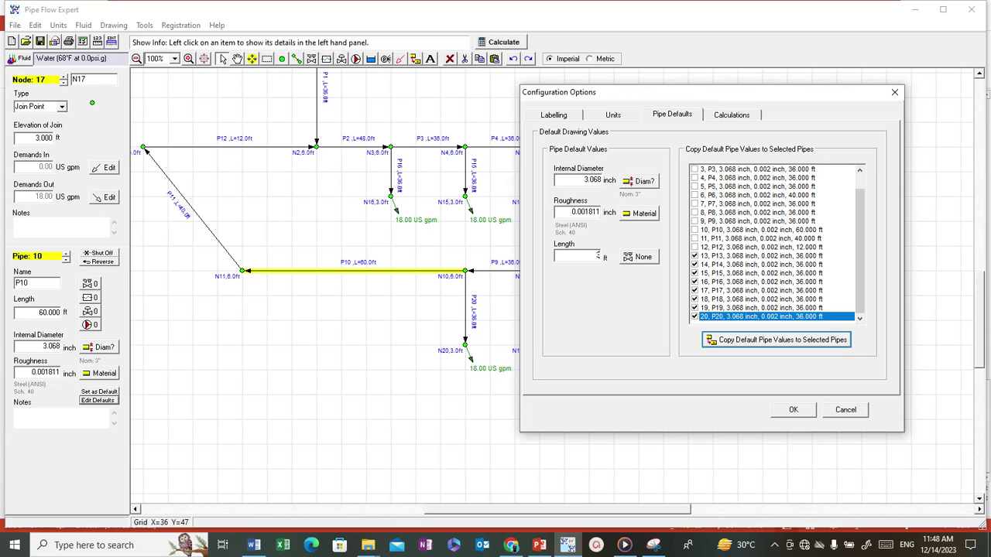
click(774, 342)
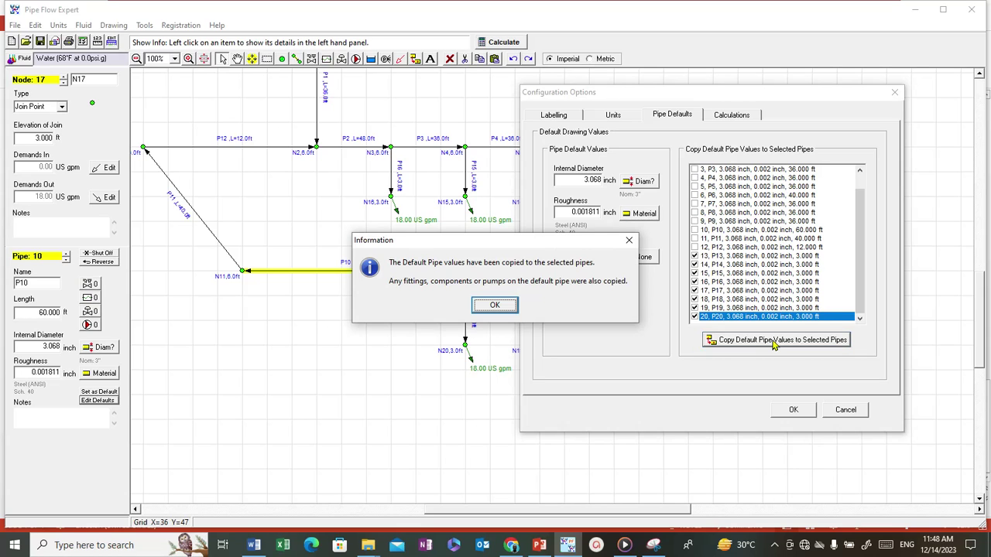
click(496, 307)
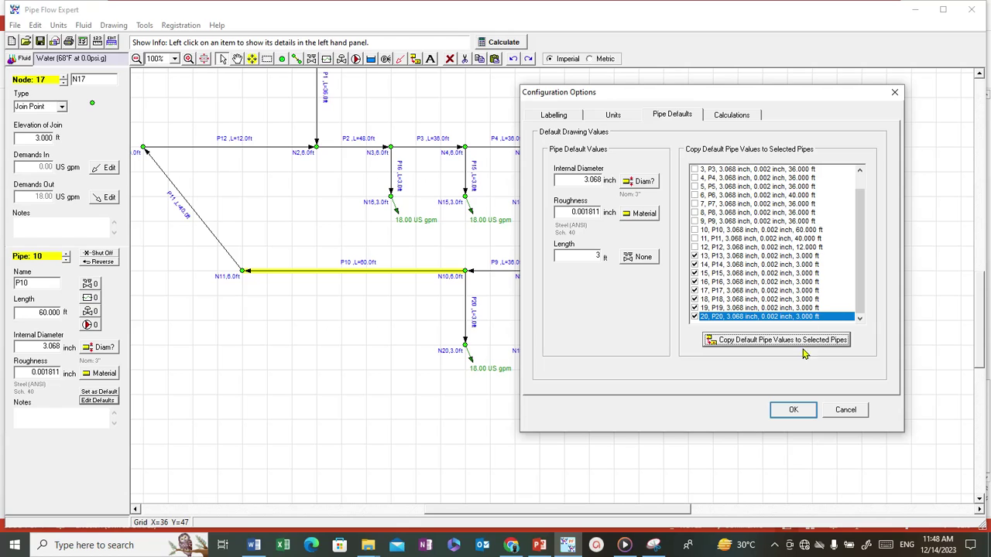
click(794, 410)
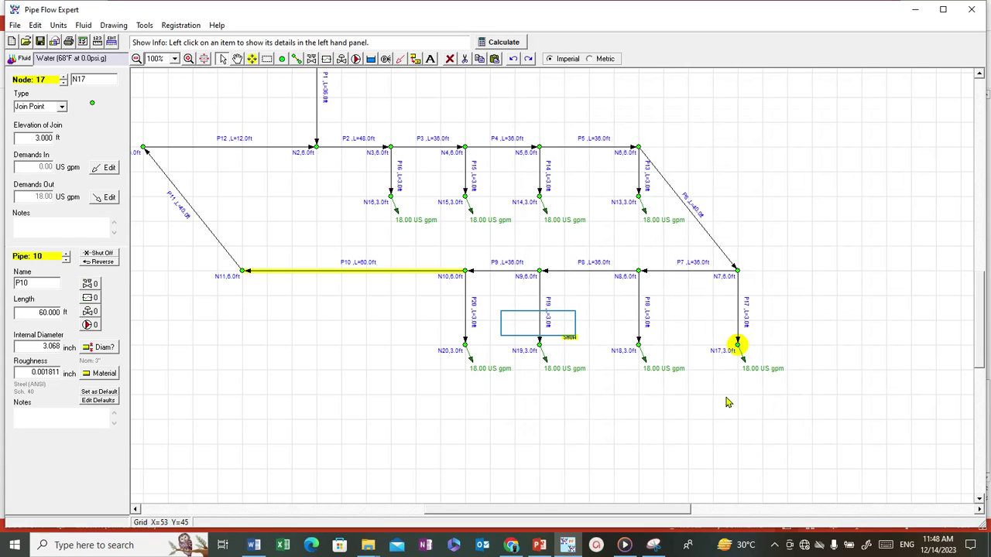
click(549, 326)
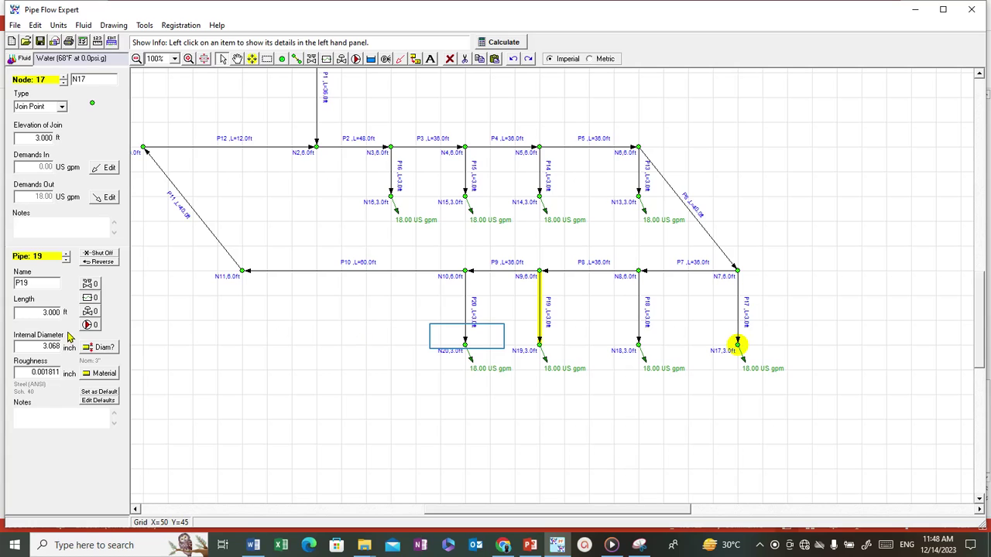
Inspect the properties of branch pipes P20, P18 and P17, and review the labels across the whole network
click(468, 340)
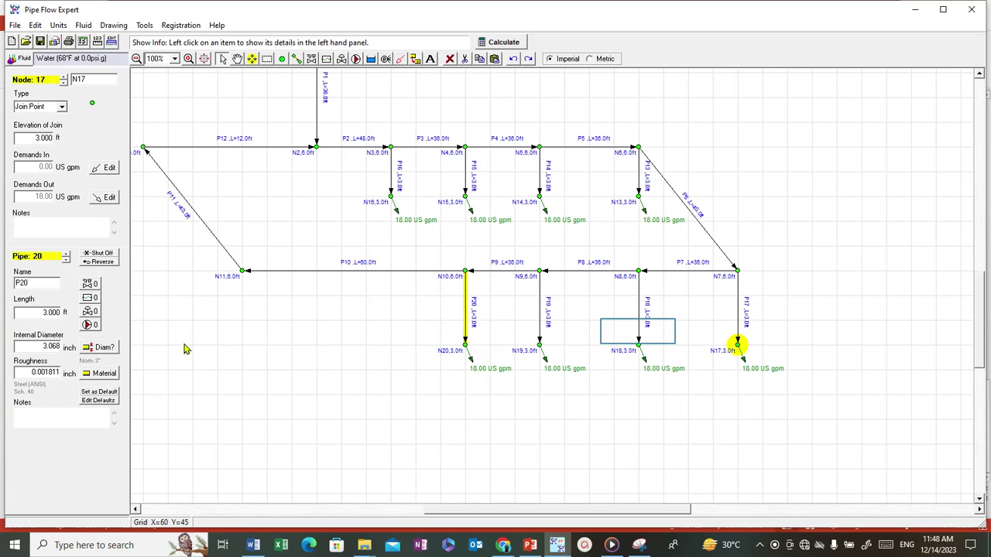
click(639, 333)
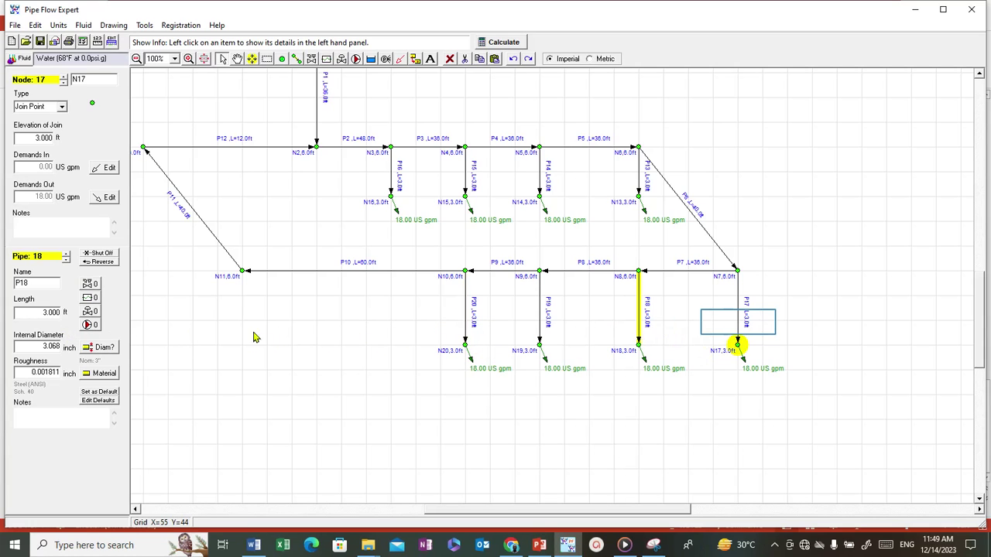
click(739, 325)
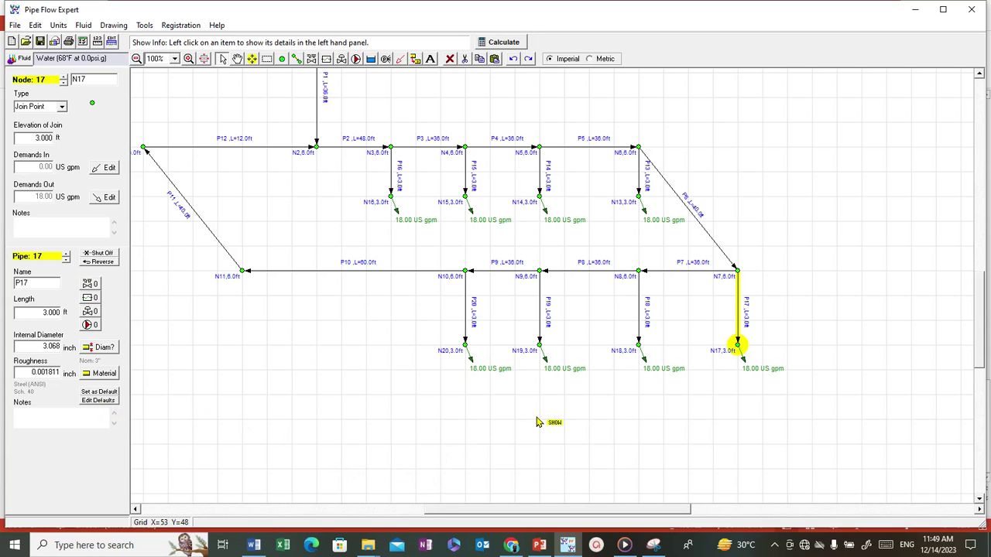
scroll(540, 418, down, 4)
scroll(500, 122, up, 3)
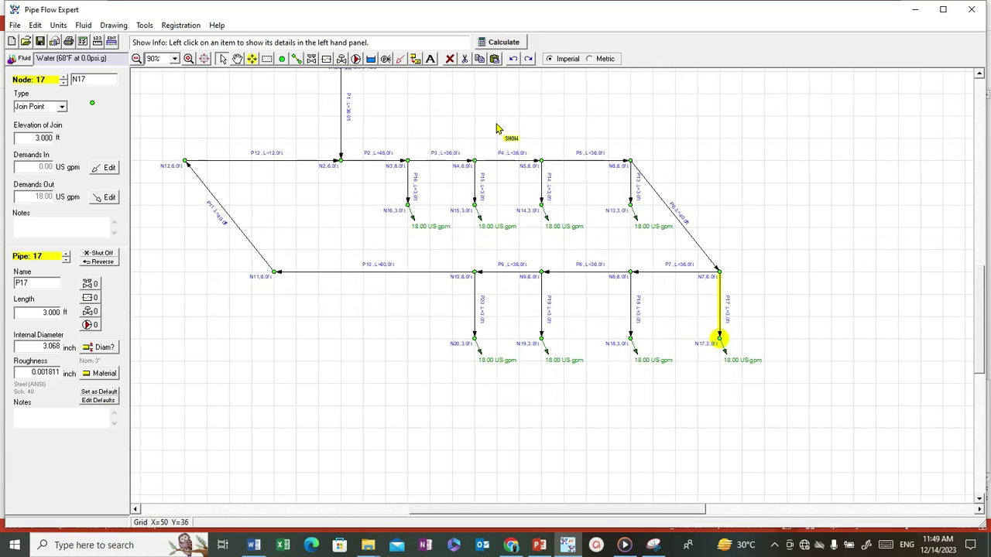
drag(978, 331, 978, 307)
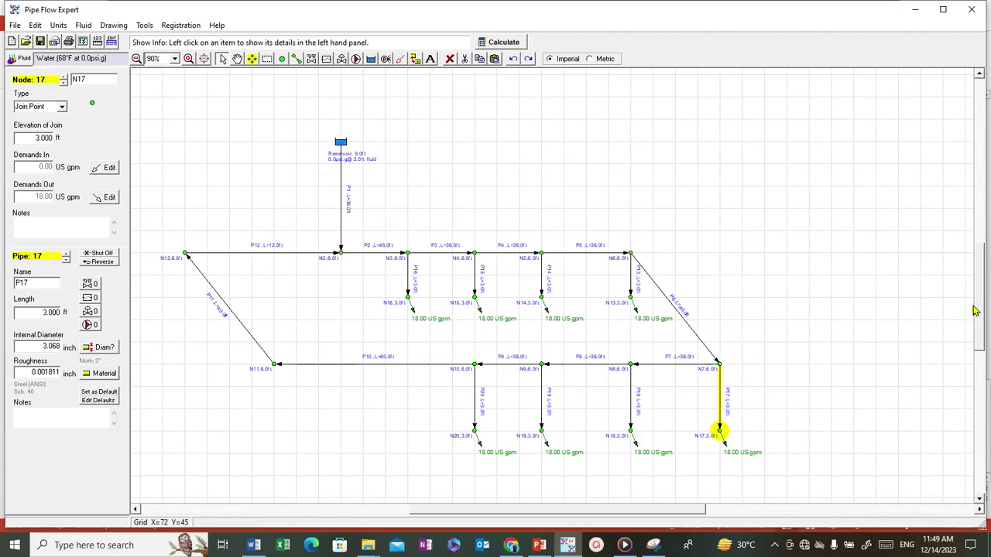
scroll(250, 391, up, 3)
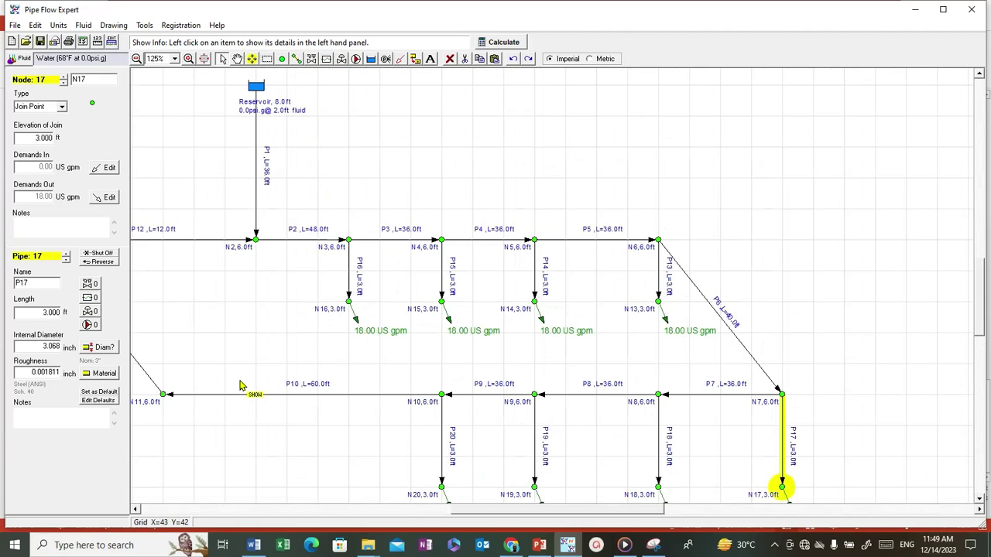
click(136, 510)
scroll(673, 411, down, 3)
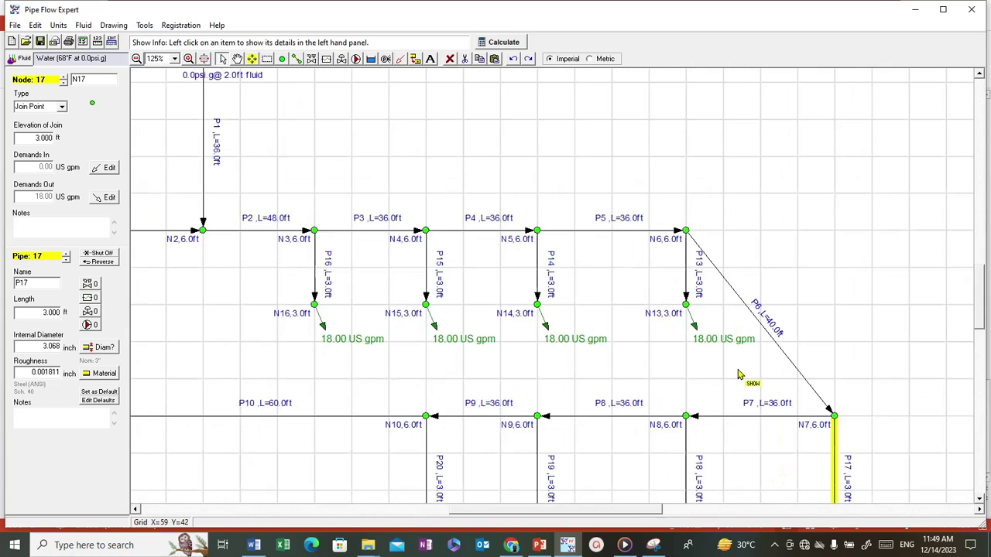
scroll(497, 495, up, 1)
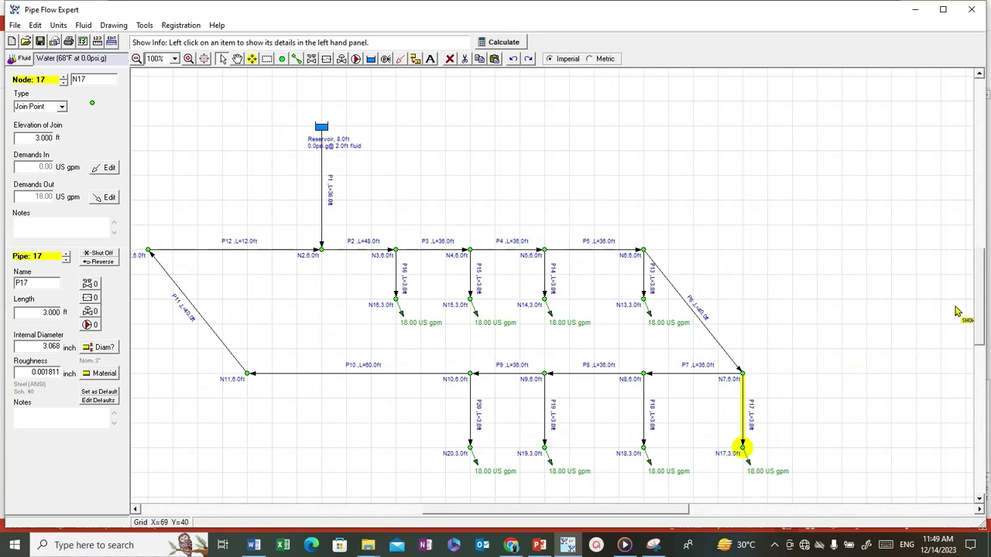
scroll(977, 321, down, 1)
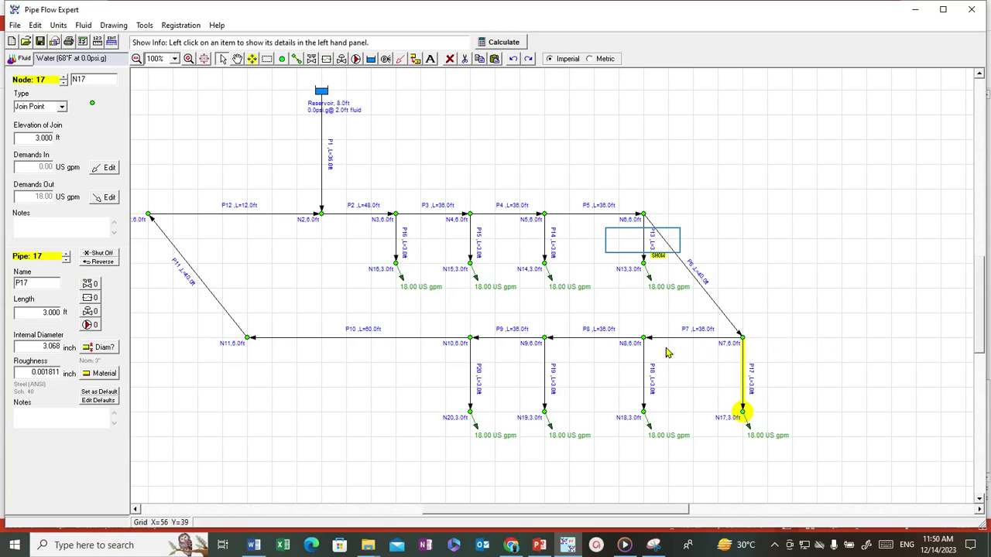
Shut off the upper branch pipes P13 and P15
click(643, 246)
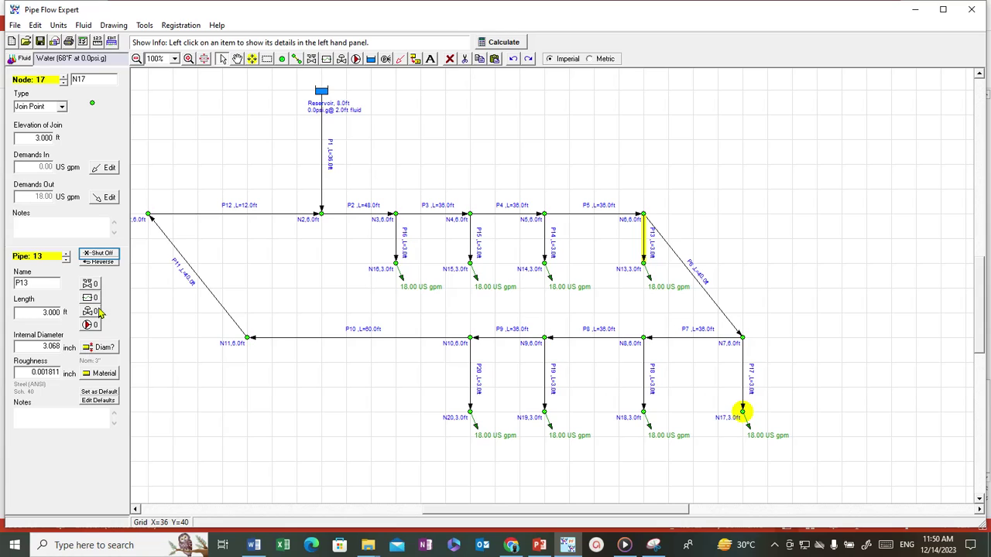
click(103, 256)
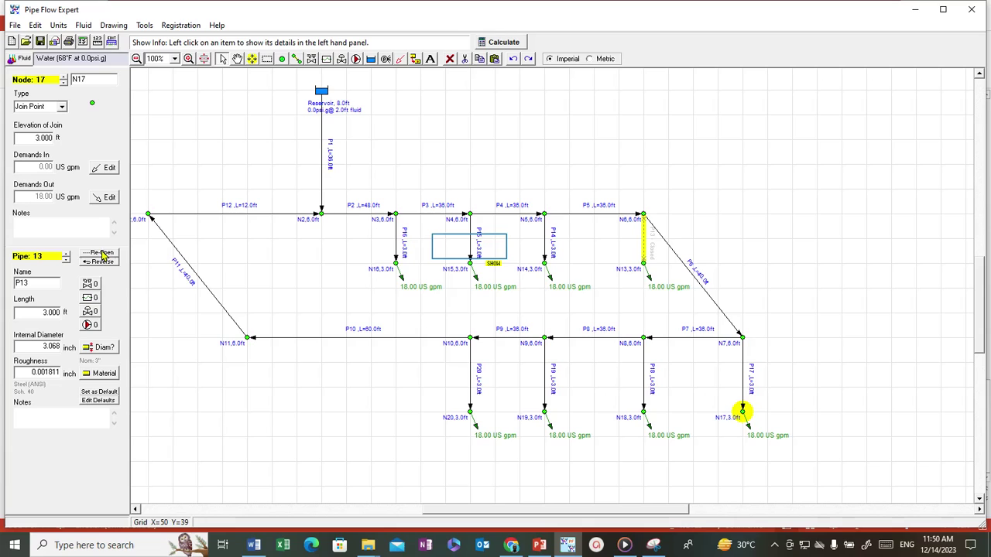
click(479, 249)
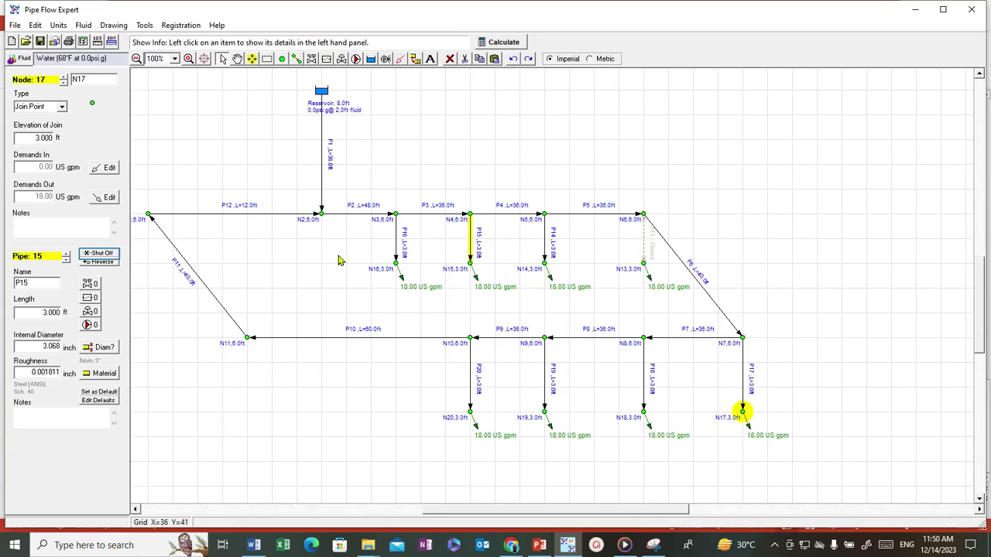
click(102, 255)
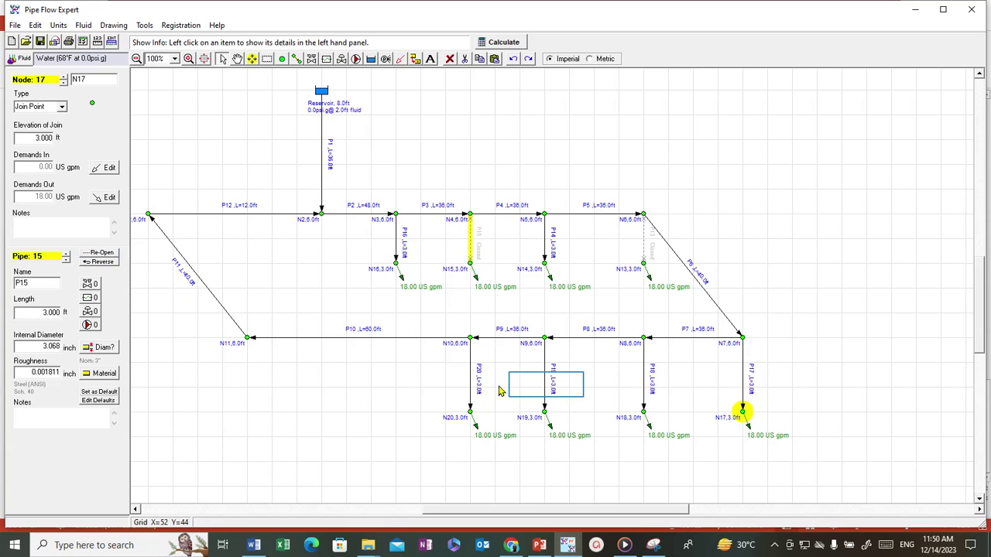
Shut off the lower branch pipes P19 and P17
click(544, 389)
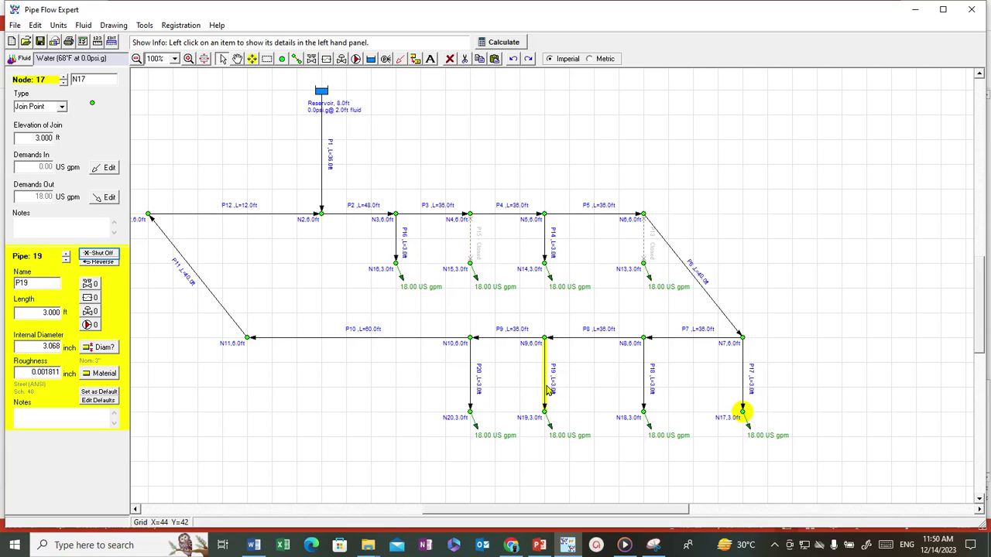
click(100, 255)
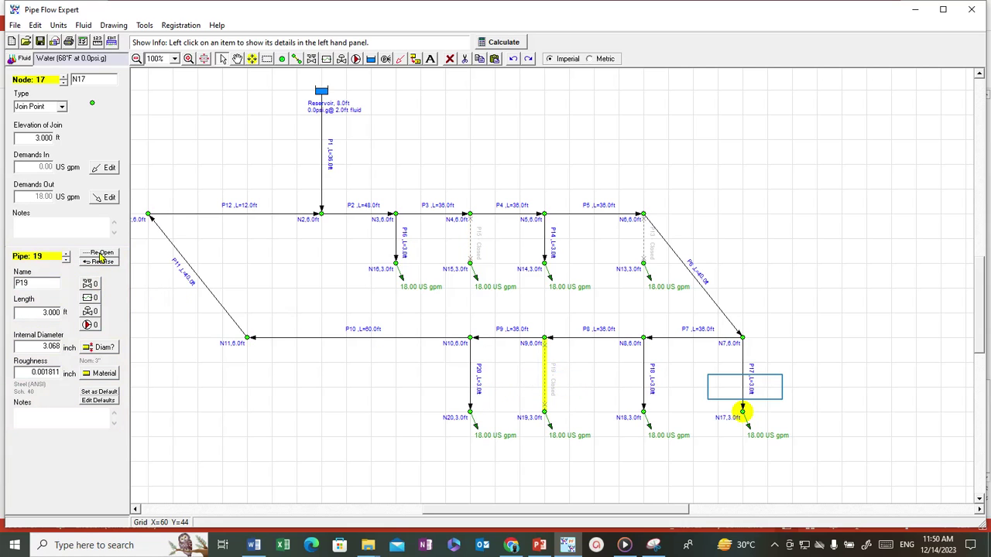
click(745, 393)
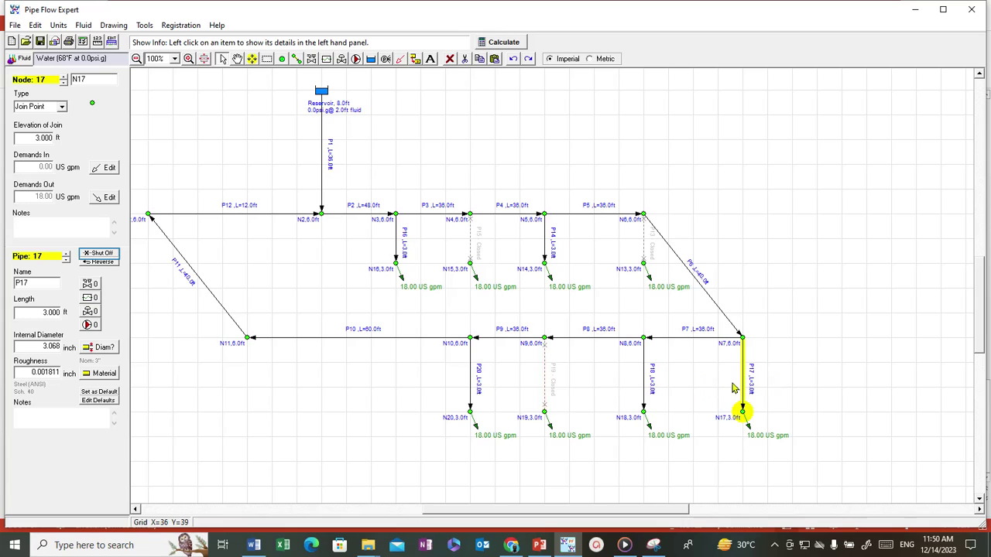
click(90, 259)
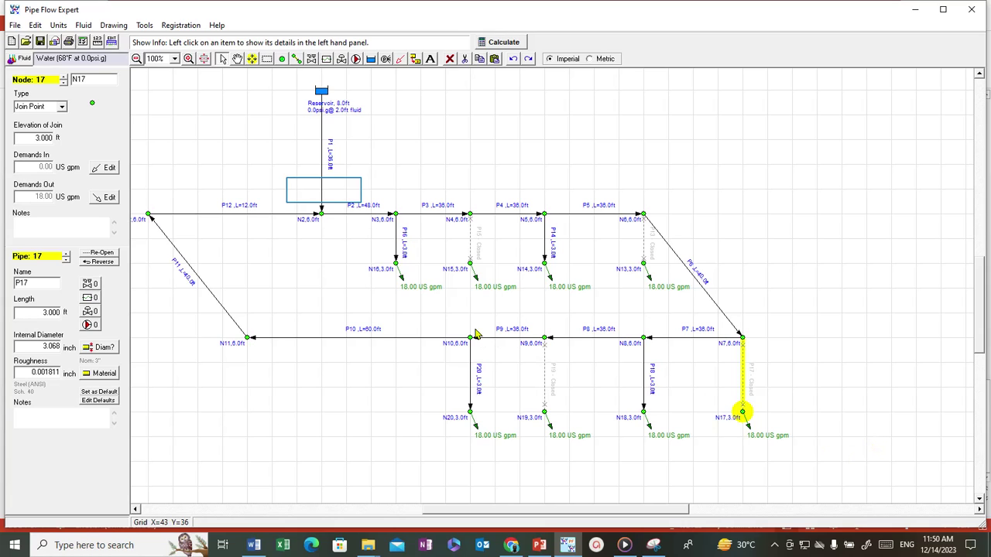
Set the length of pipe P1 below the reservoir to 16 ft
click(325, 195)
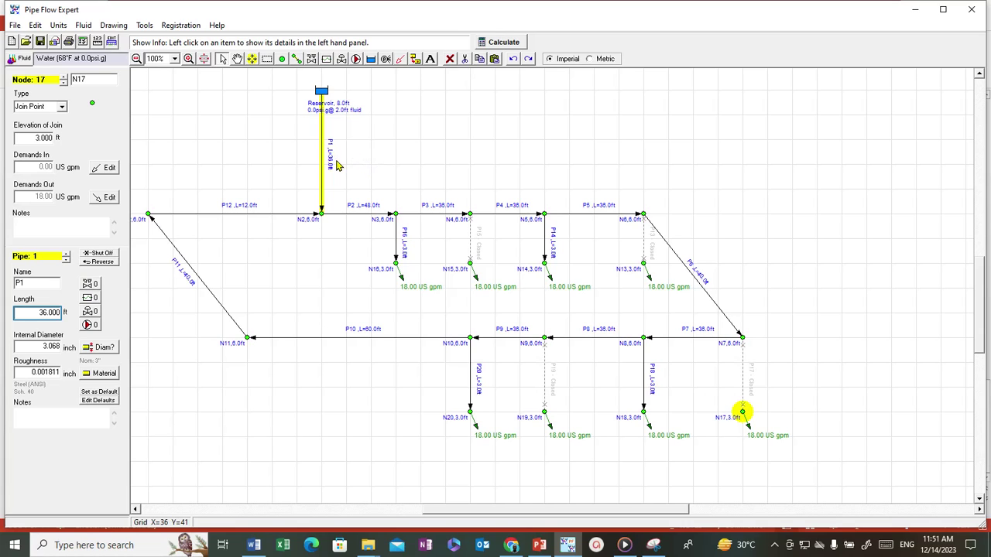
double_click(52, 312)
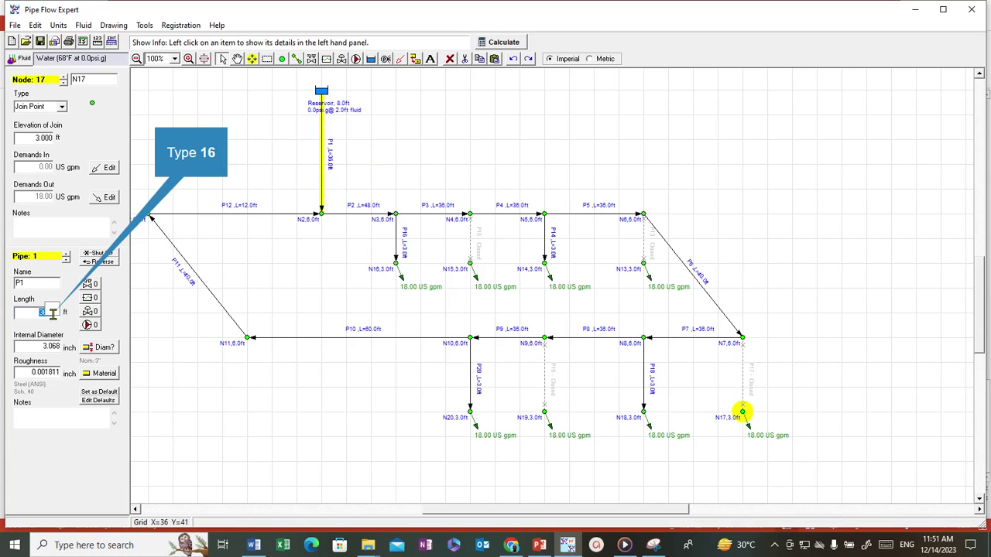
text(1600)
key(Return)
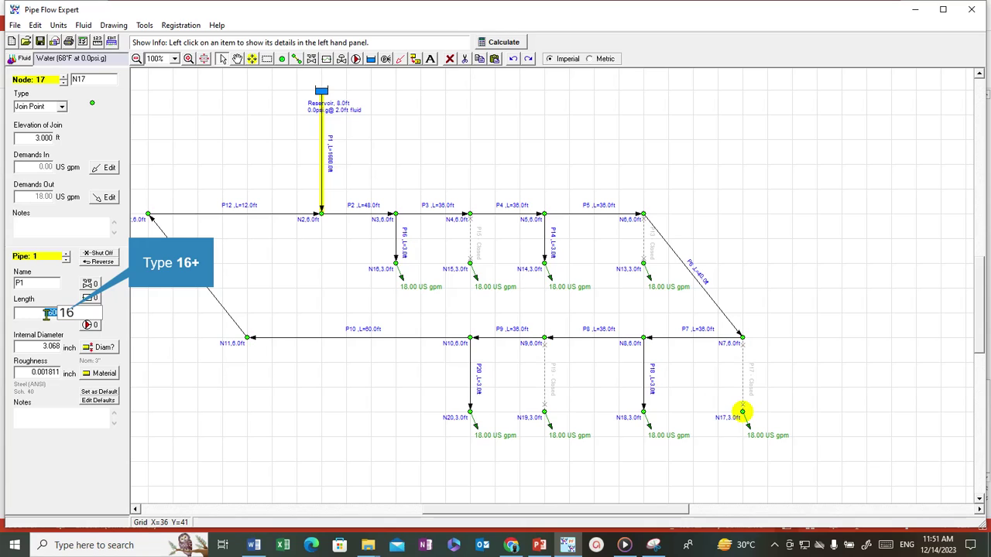
text(16)
key(Tab)
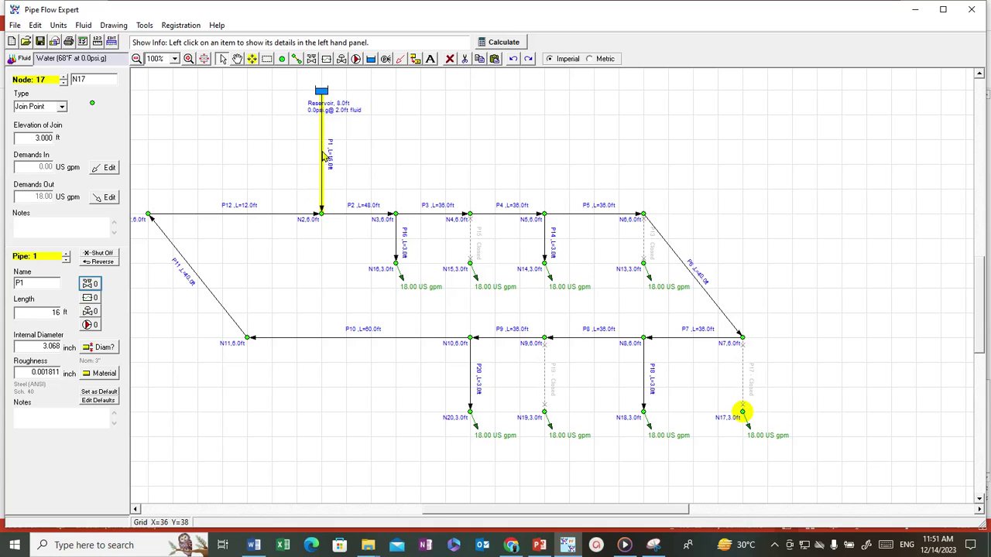
Open the fittings of pipe P1, show the 3" fitting size, and add one Standard Bend
click(90, 285)
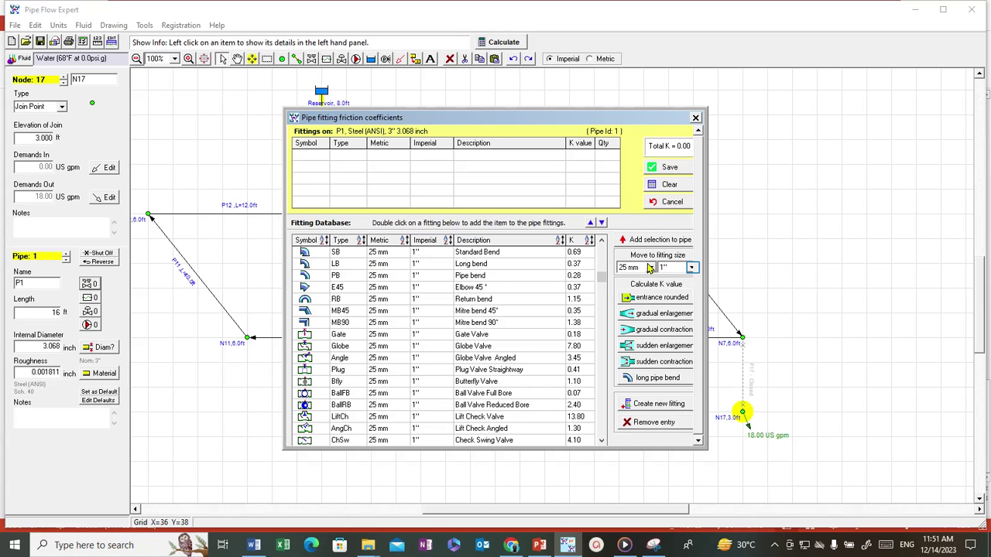
click(692, 269)
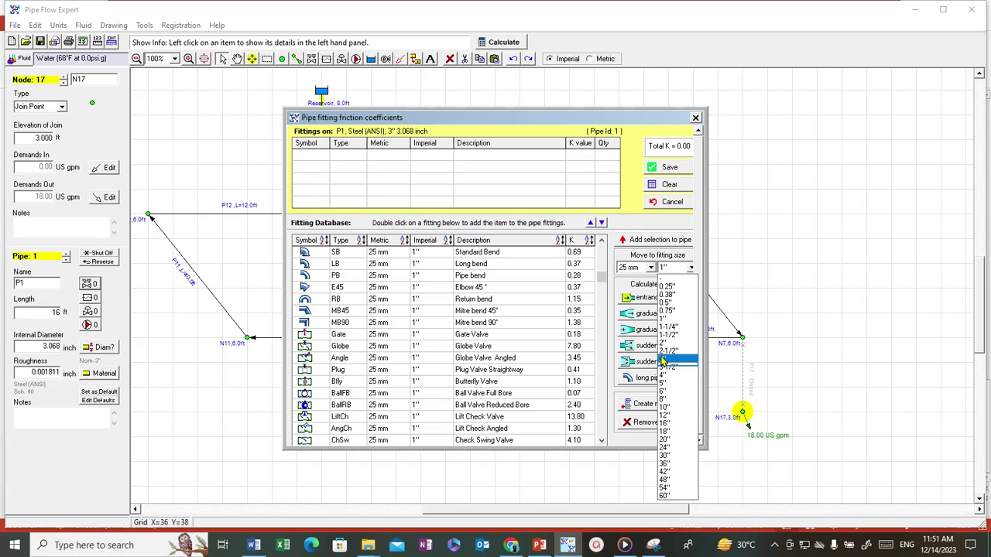
click(664, 361)
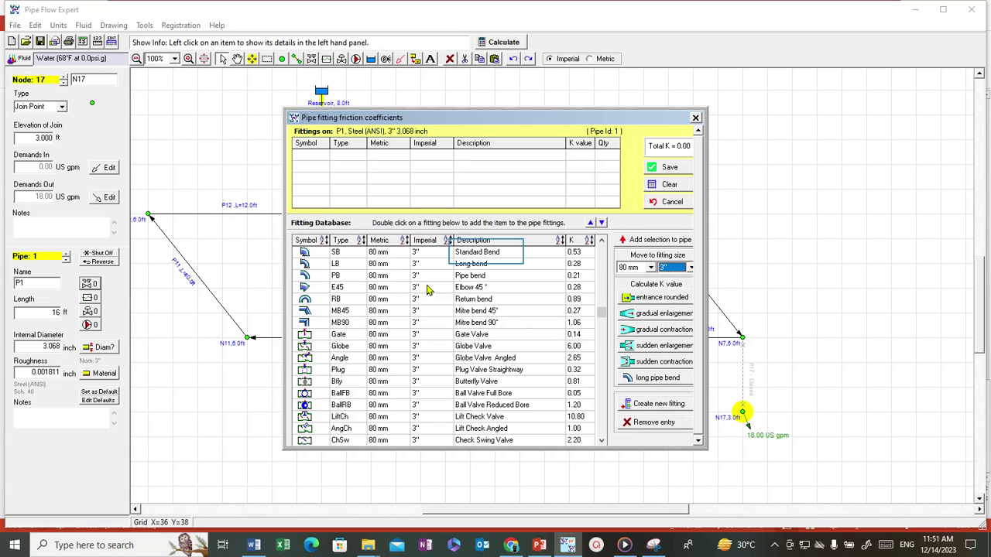
click(487, 259)
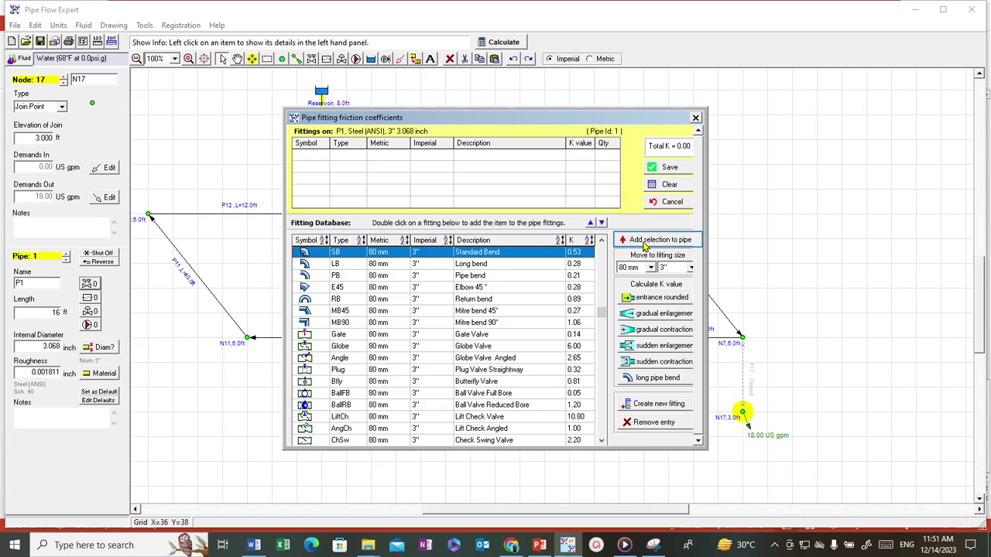
click(673, 243)
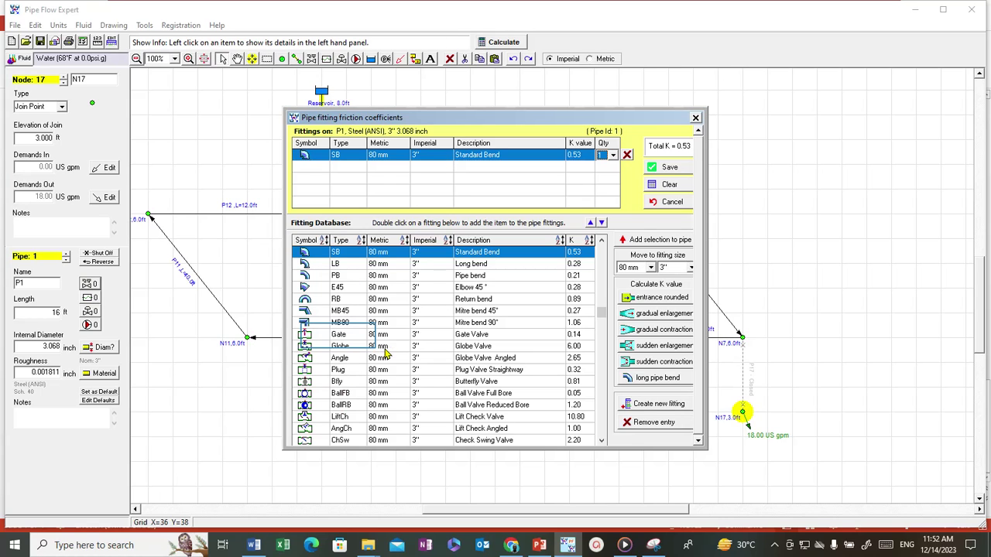
Add one 3" Gate Valve to pipe P1 and save its fittings
click(338, 335)
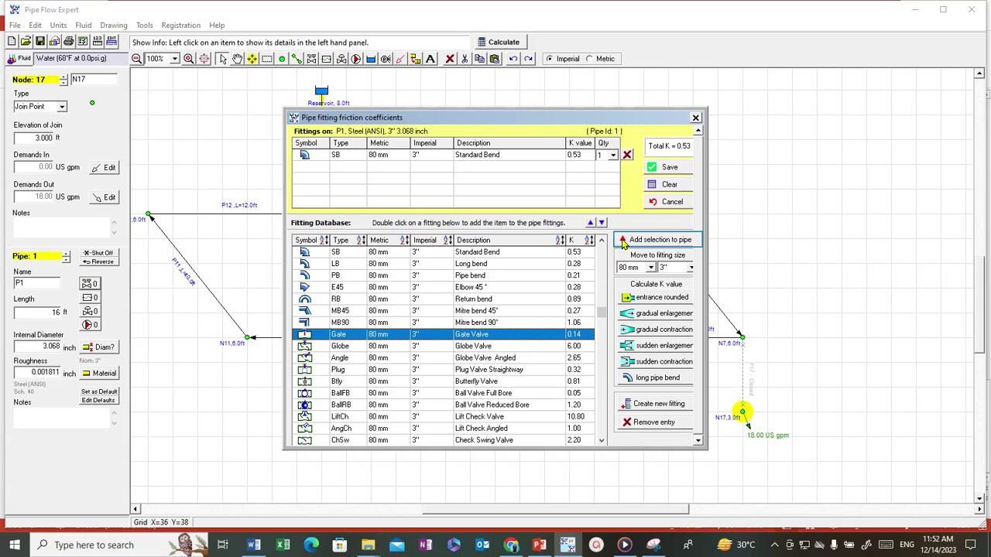
click(657, 241)
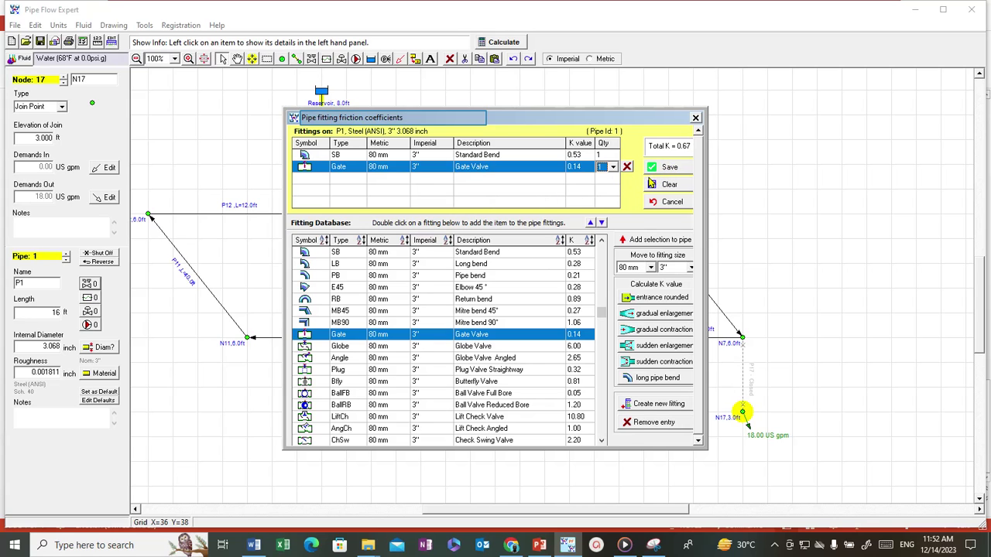
drag(436, 119, 607, 85)
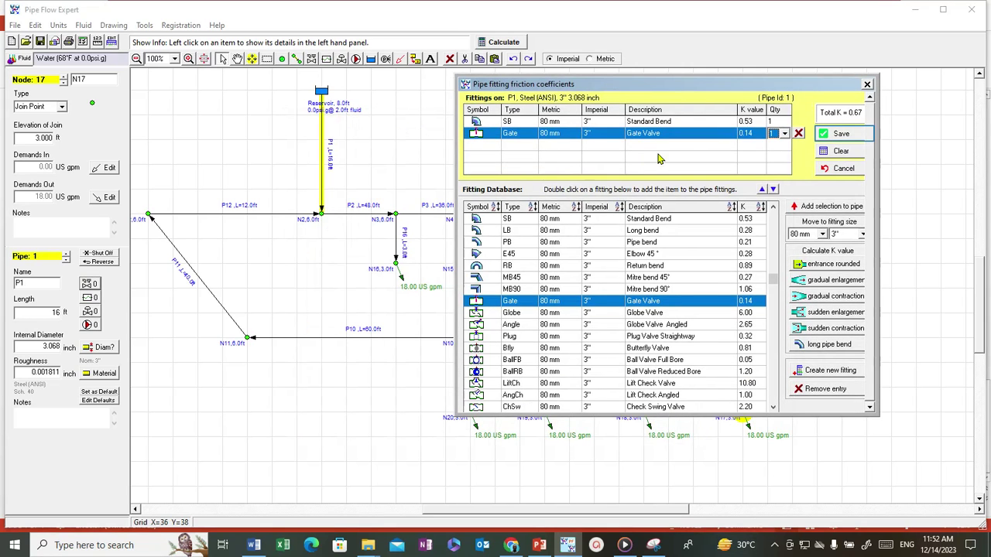
click(847, 136)
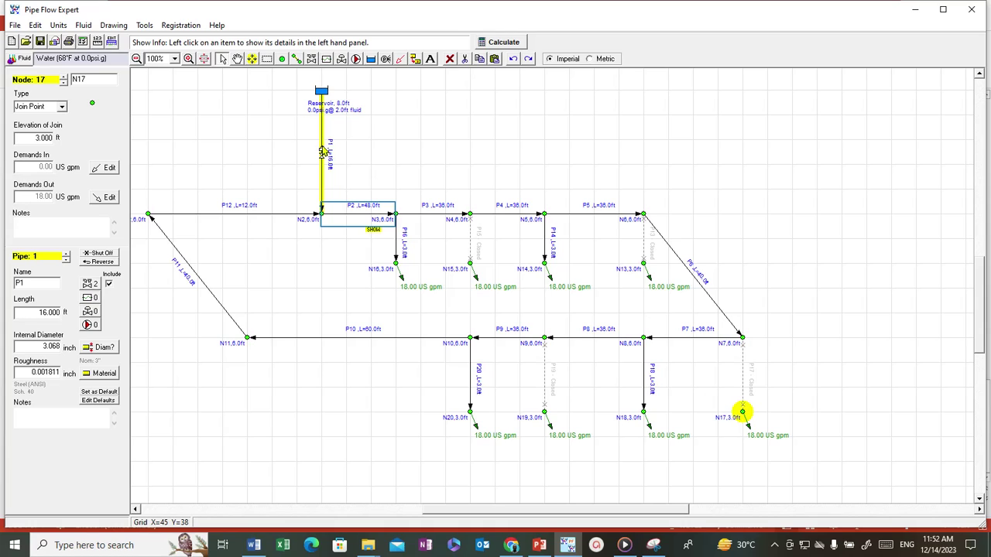
Open the pipe fitting friction coefficients for pipe P2 between nodes N2 and N3
click(358, 219)
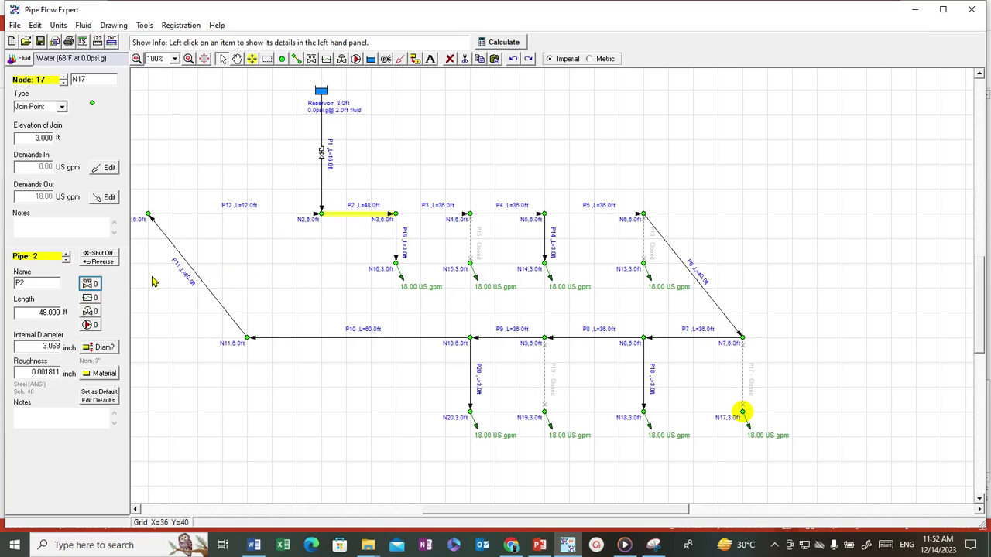
click(92, 284)
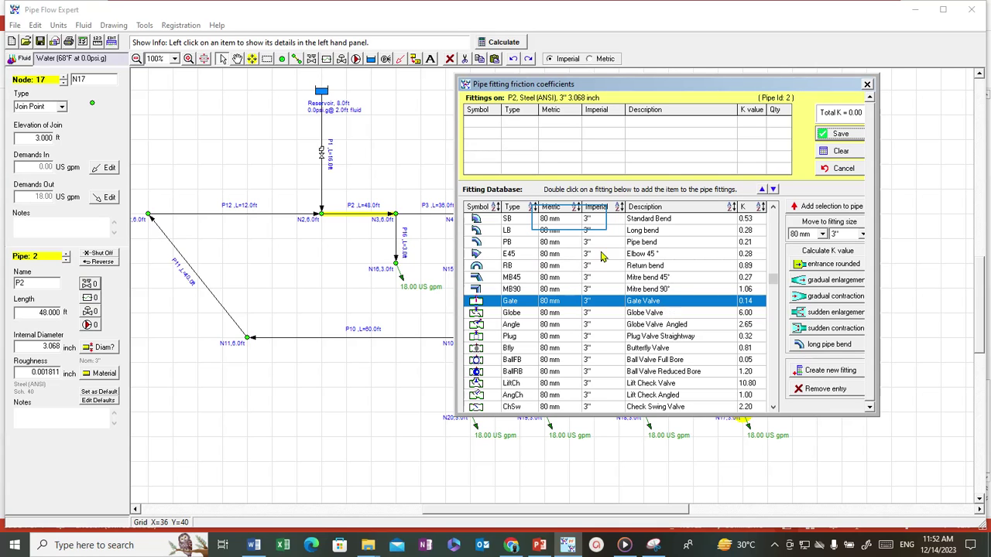
click(575, 221)
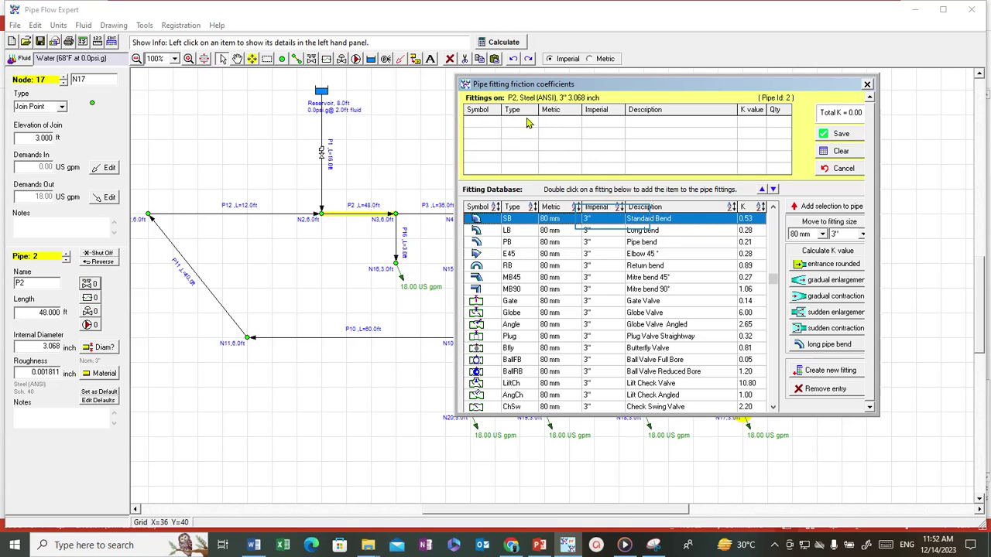
double_click(613, 223)
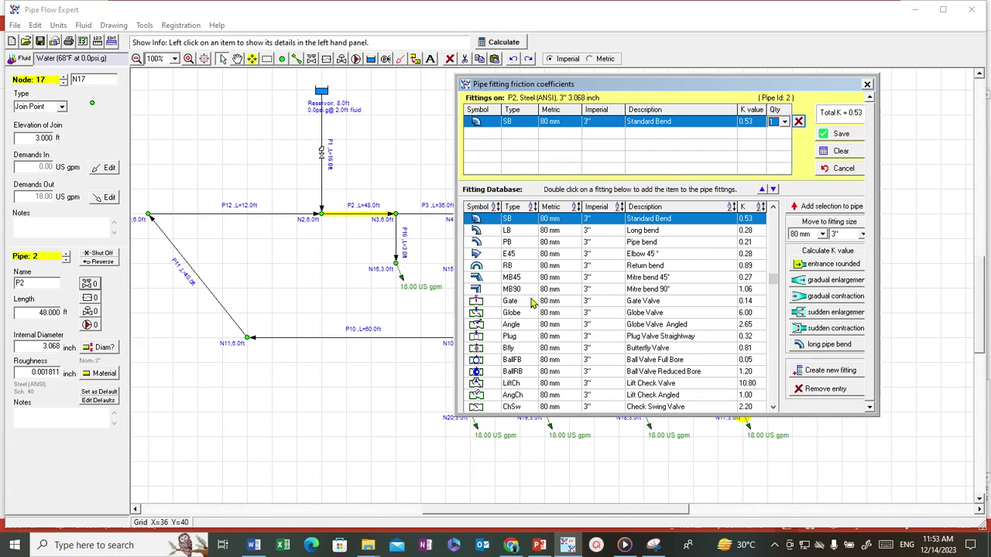
click(798, 122)
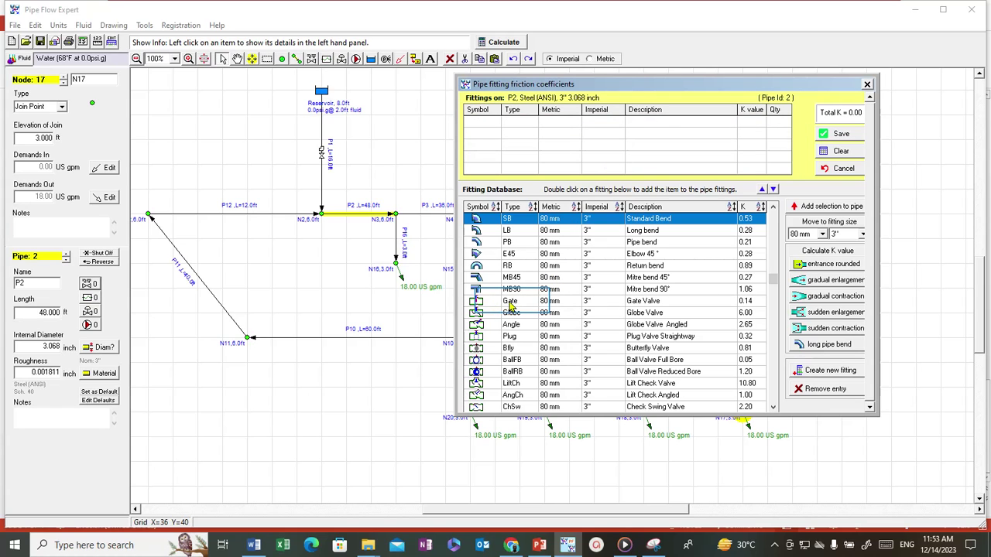
Add one 3" Gate Valve to pipe P2 and save its fittings
drag(512, 306, 680, 307)
double_click(672, 307)
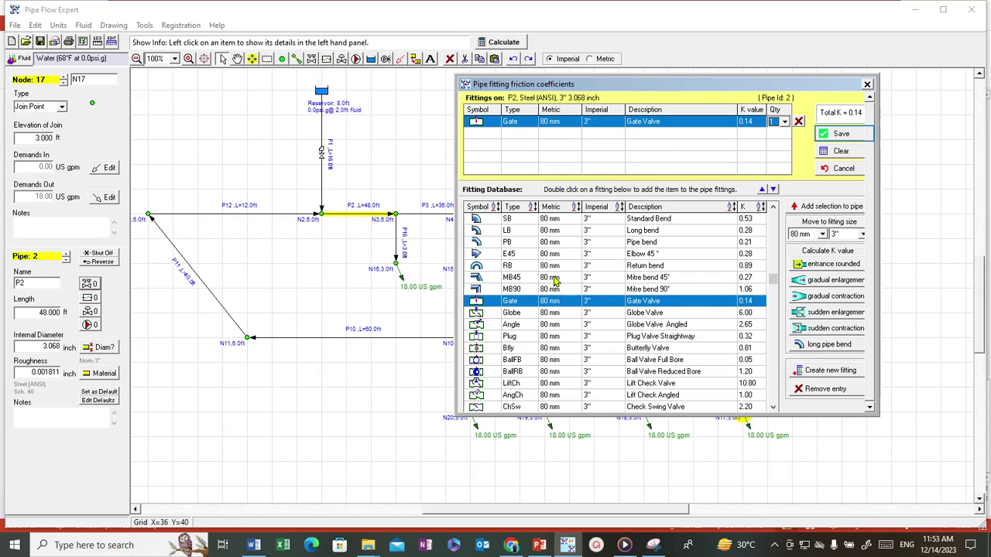
click(838, 135)
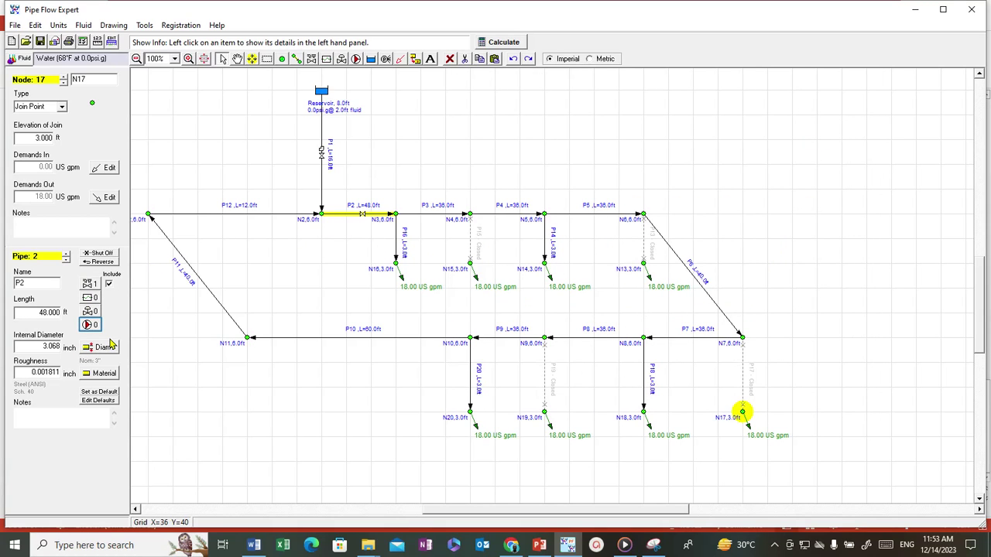
Open the pump data for pipe P2 and place the pump 2 ft along the pipe at an elevation of 6 ft
click(93, 326)
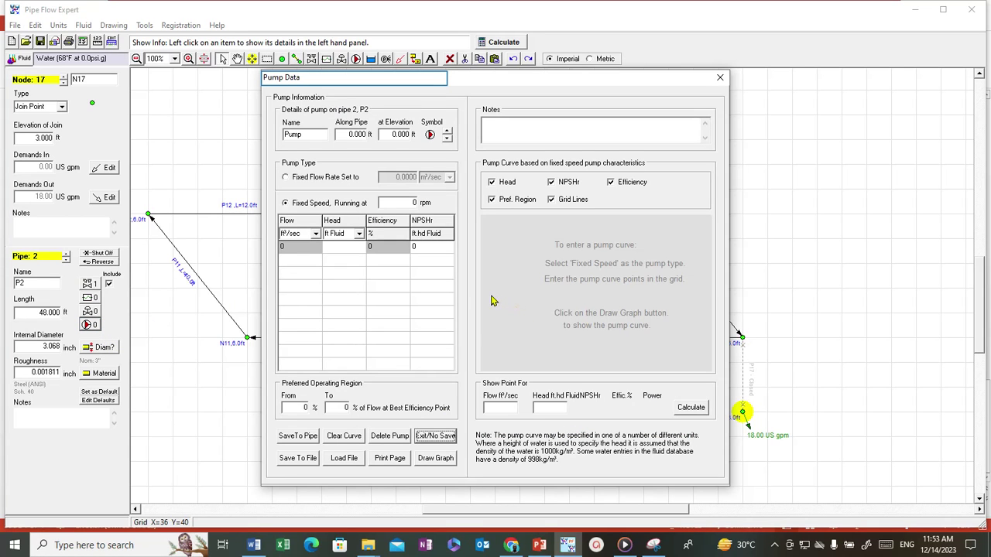
drag(445, 84, 629, 82)
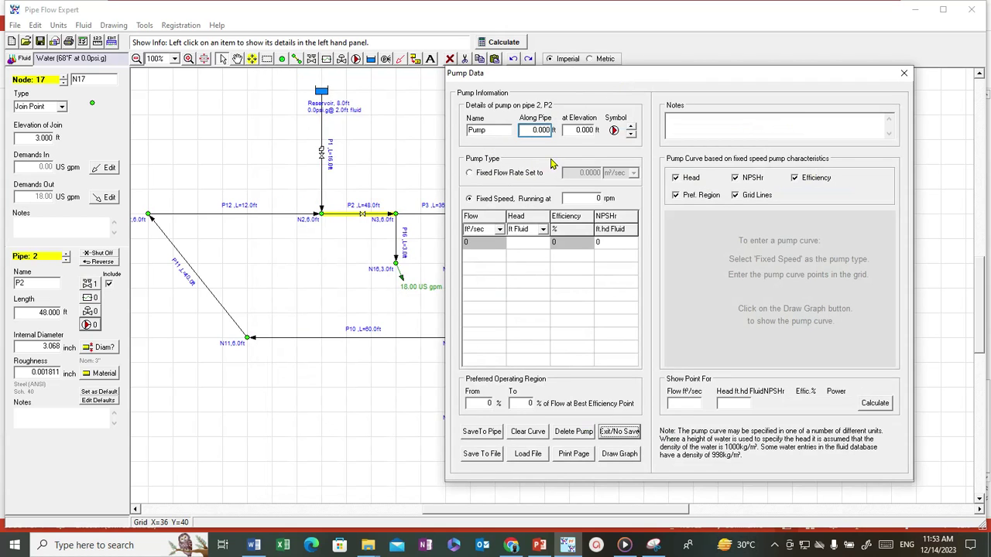
double_click(540, 129)
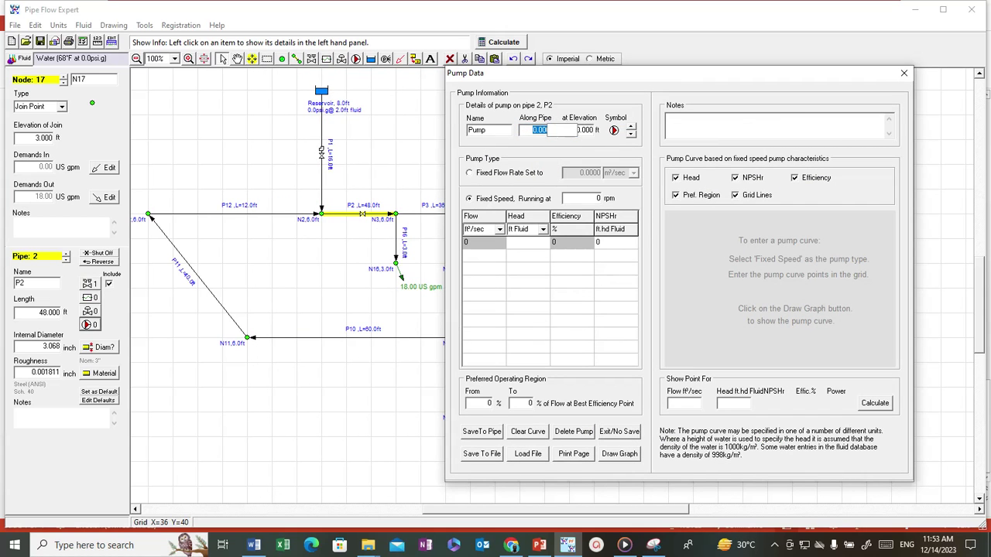
key(BackSpace)
key(Tab)
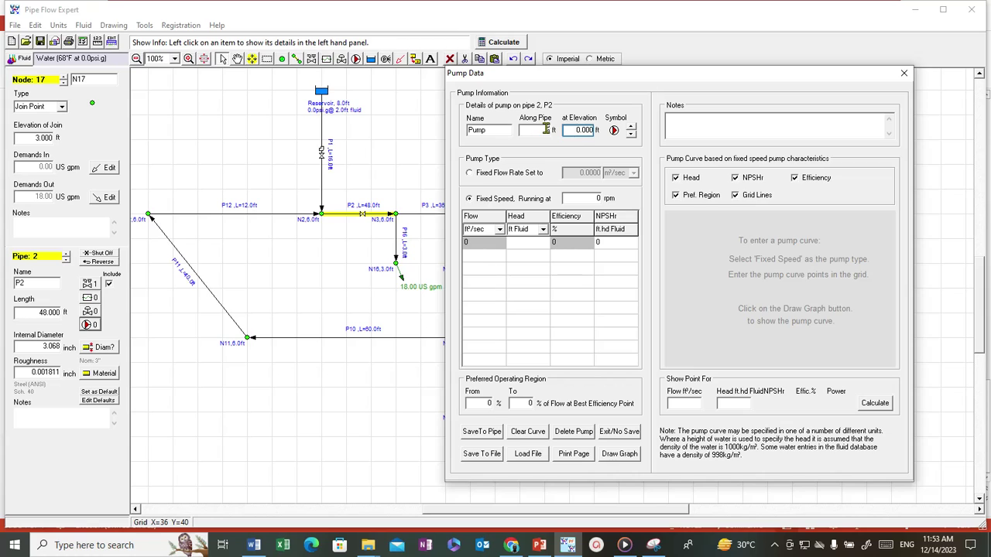
text(2)
double_click(579, 130)
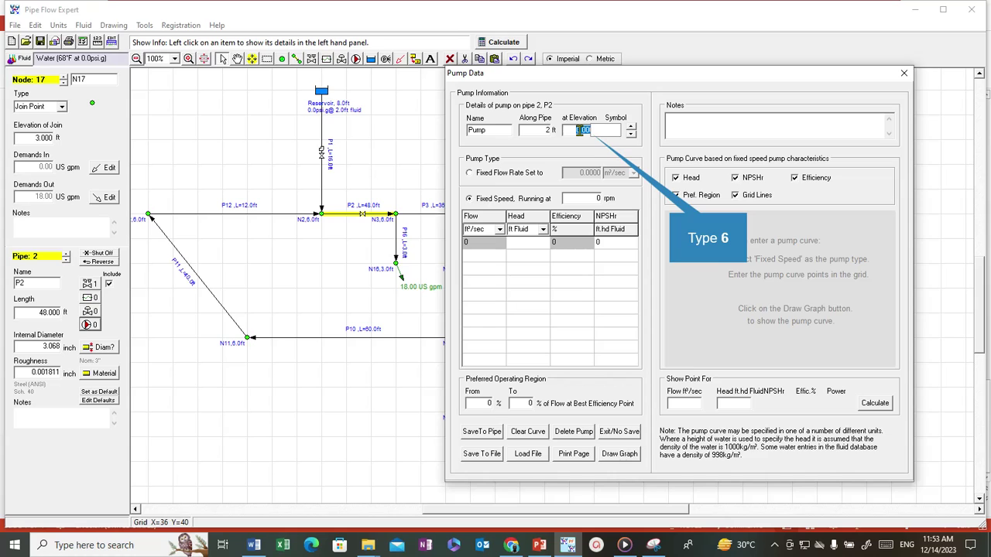
text(6)
key(Tab)
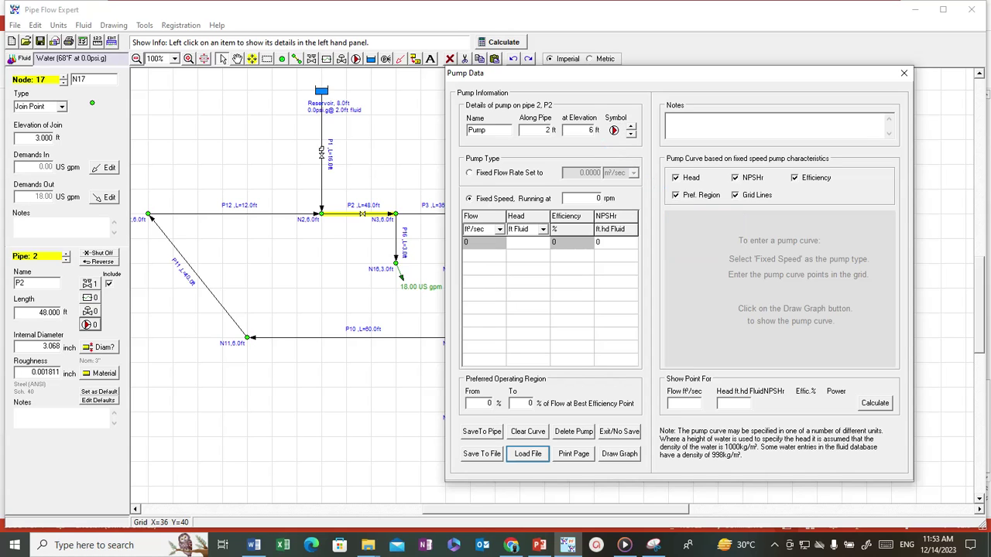
Load the pump file Pump.pfpm from the Water circulation folder inside the Pump folder into P2's pump data
click(528, 454)
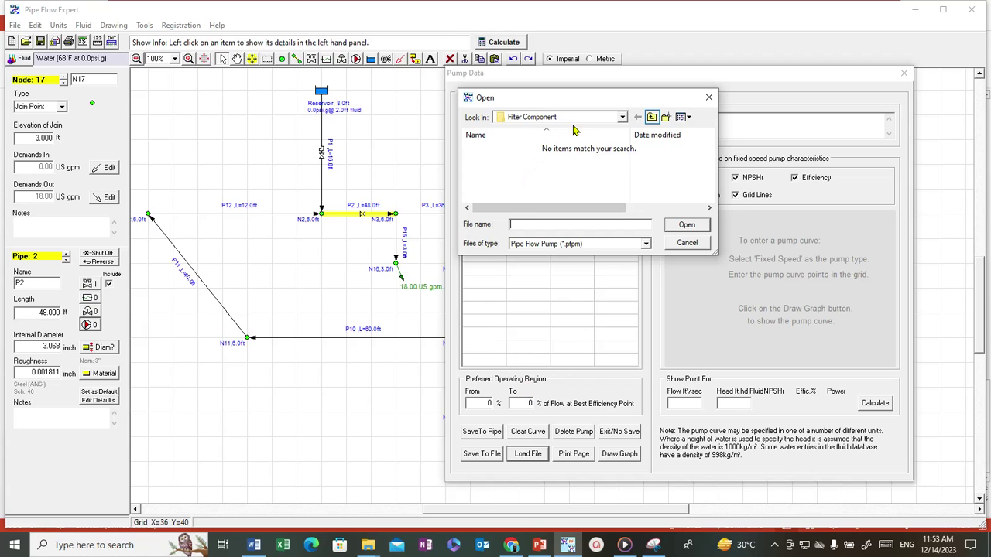
click(651, 118)
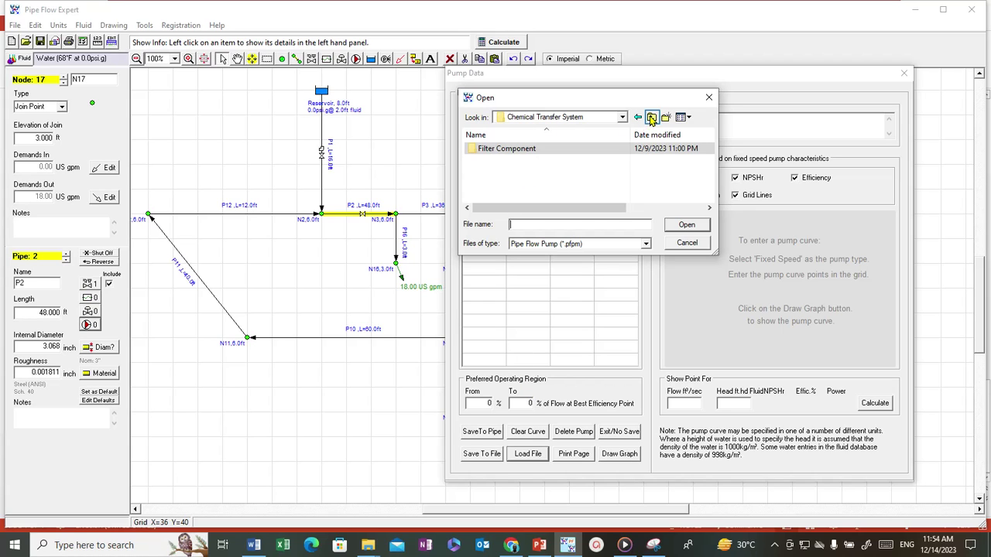
click(650, 118)
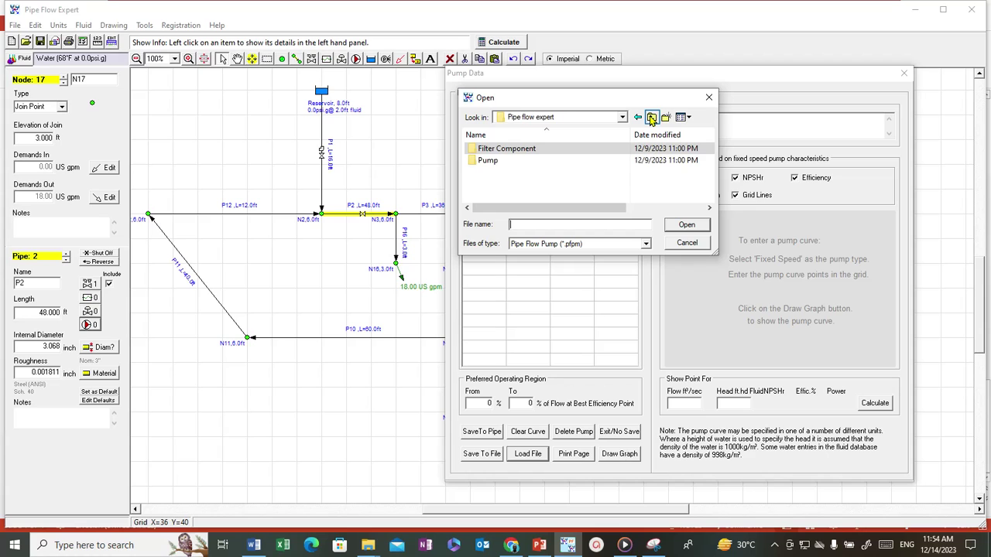
click(651, 117)
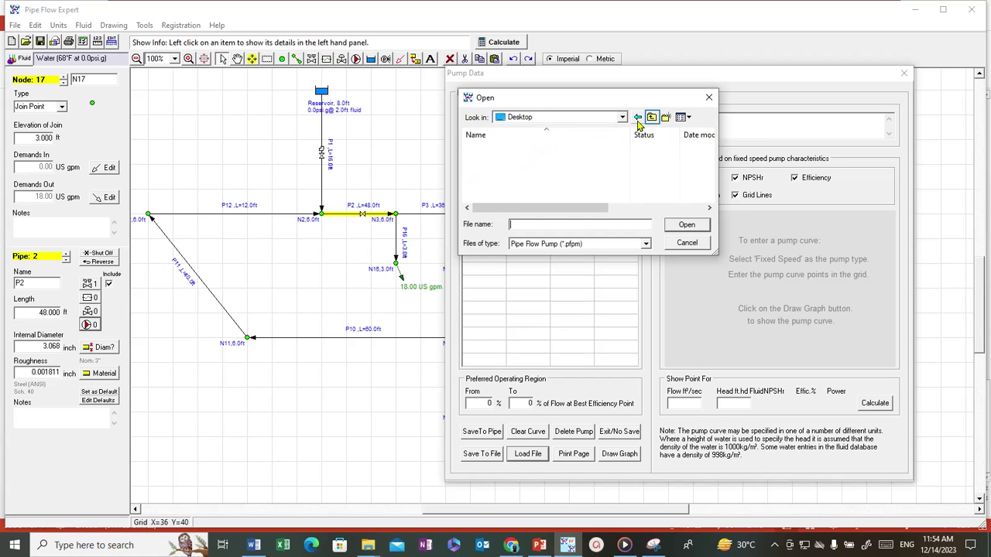
click(638, 117)
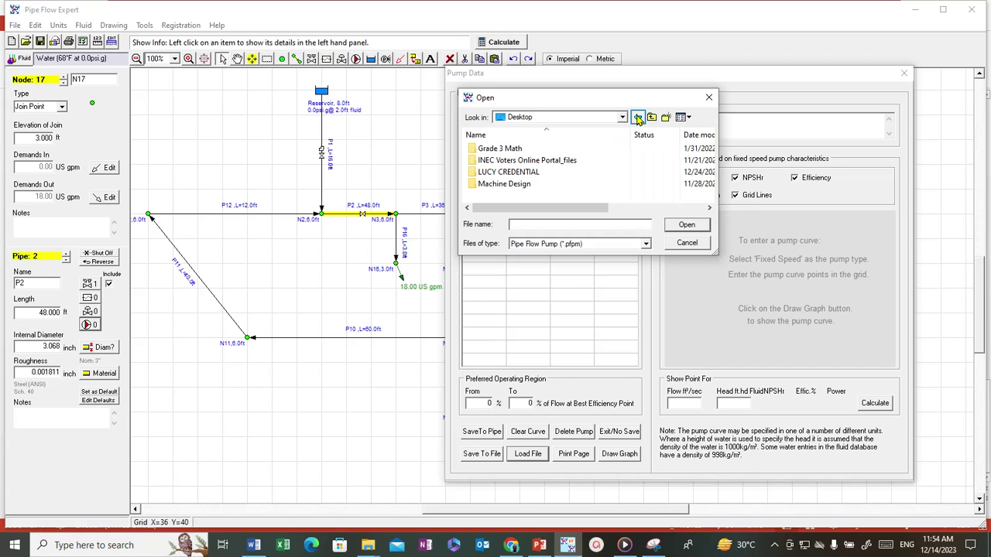
click(637, 117)
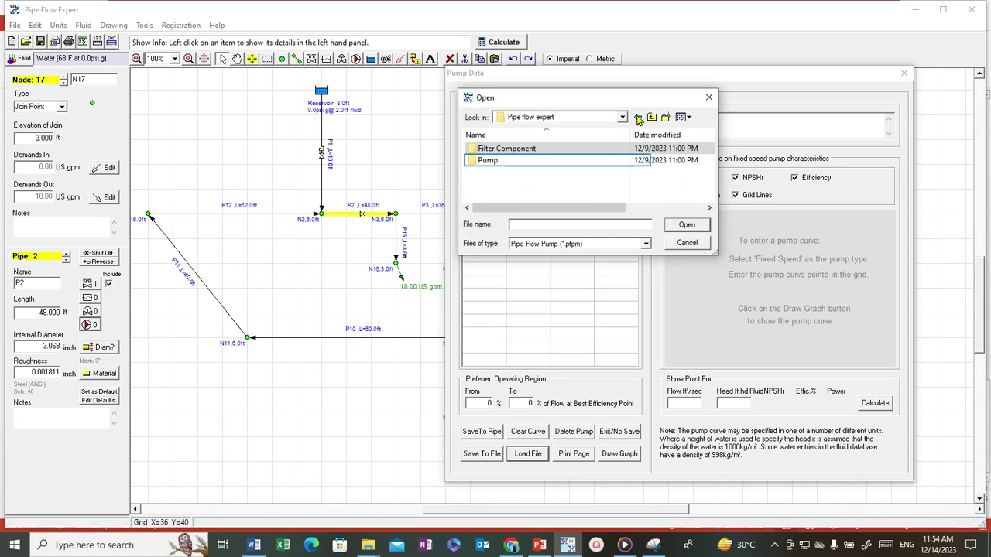
double_click(485, 162)
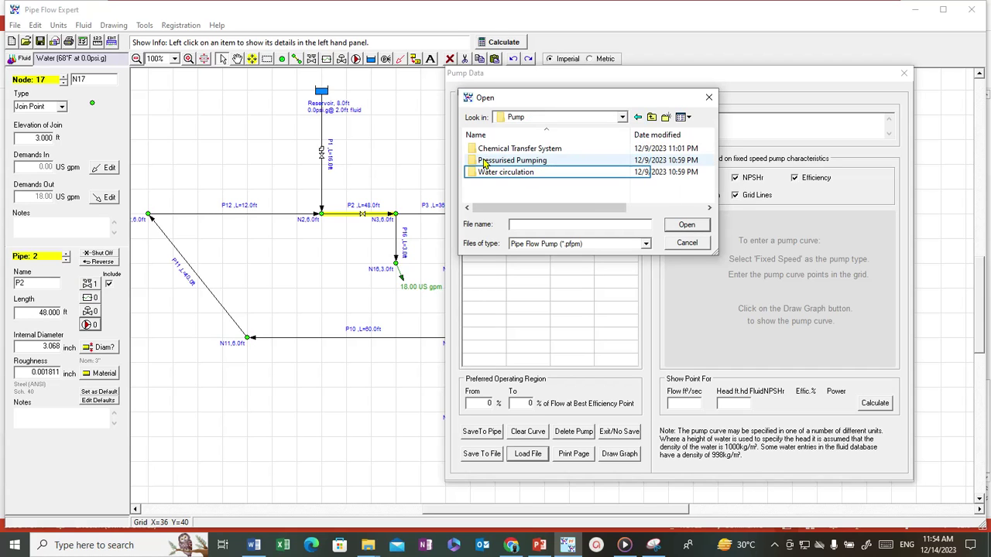
double_click(528, 172)
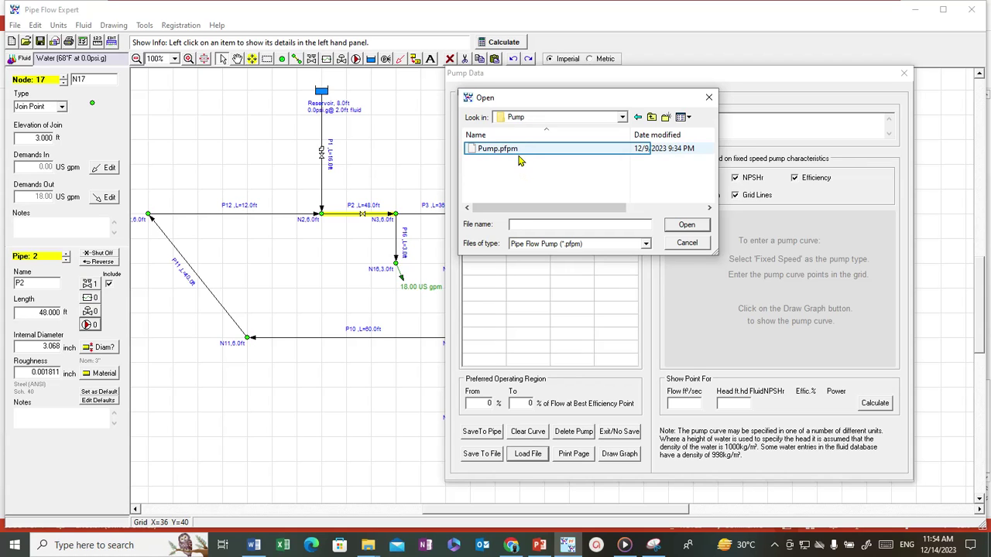
double_click(520, 152)
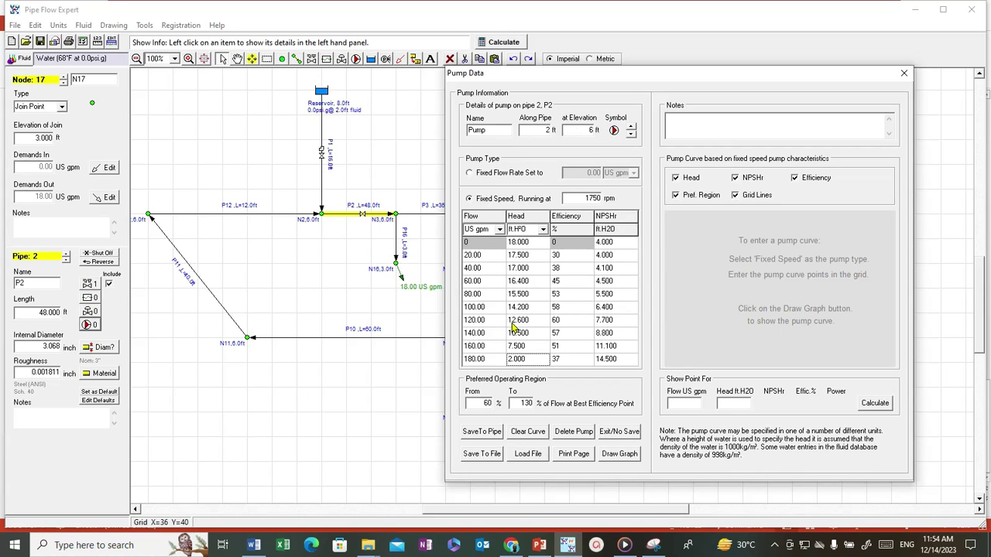
Draw the pump curve graph from the loaded data and save the pump to pipe P2
click(486, 348)
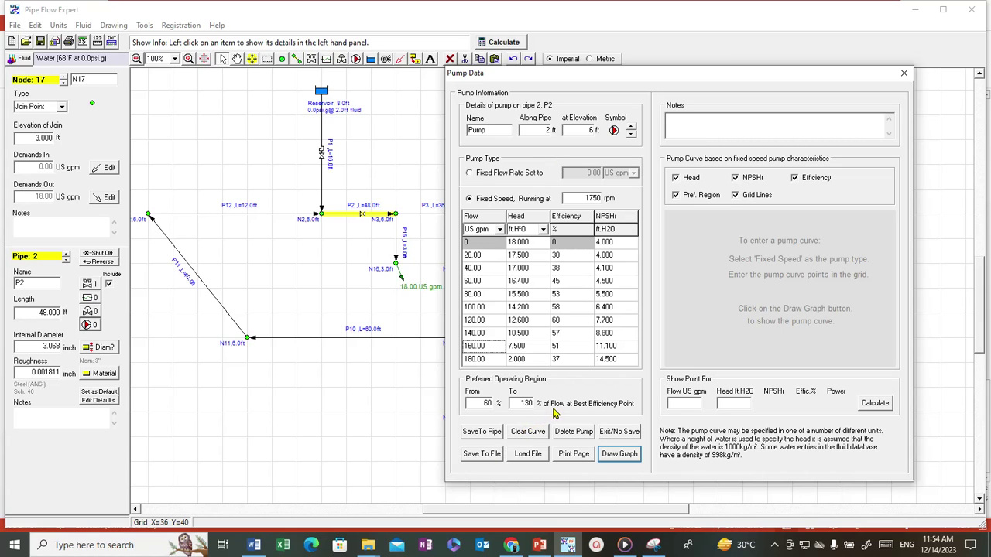
click(617, 455)
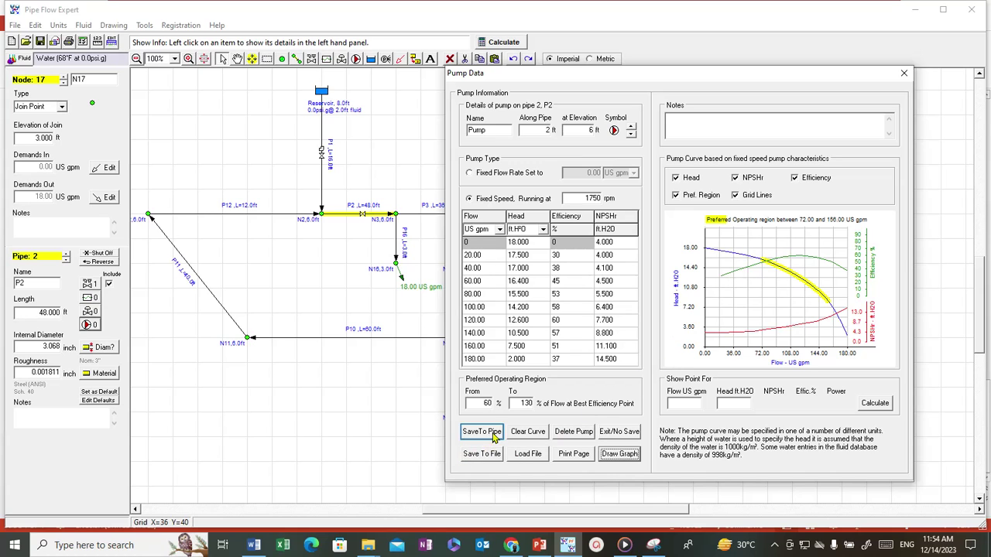
click(481, 433)
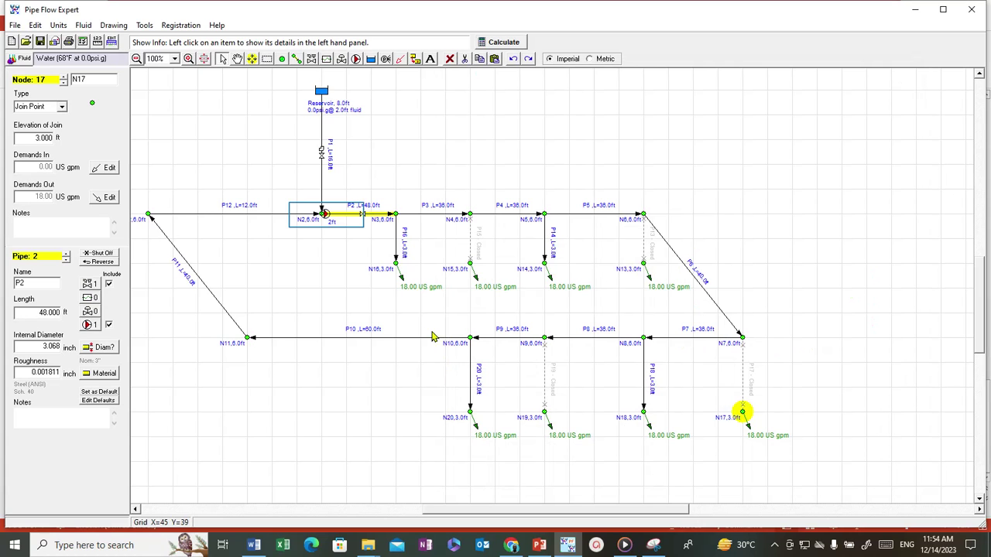
Reopen the data of the pump on pipe P2, set its distance along the pipe to 12 ft, and save it to the pipe
click(321, 214)
click(331, 224)
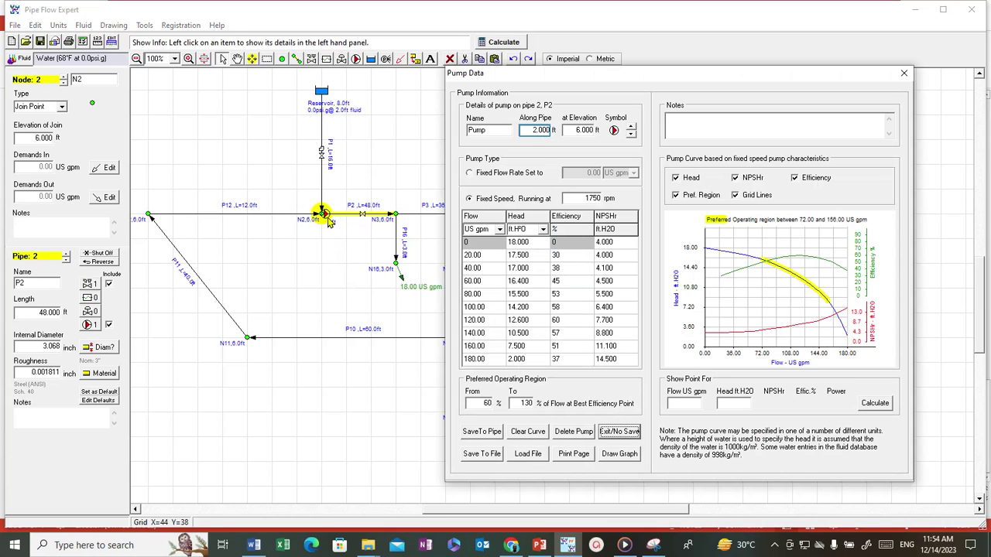
click(534, 130)
click(566, 130)
click(531, 130)
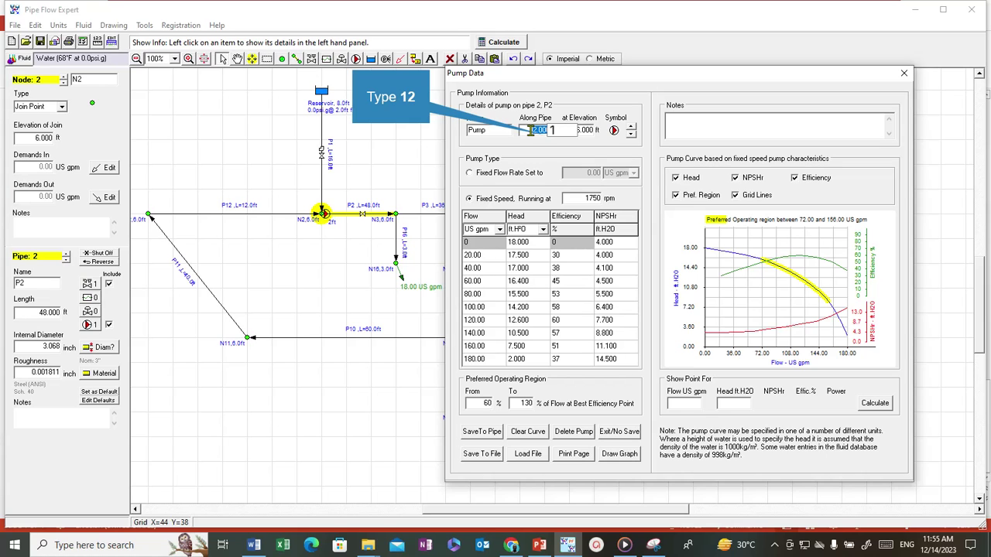
text(12)
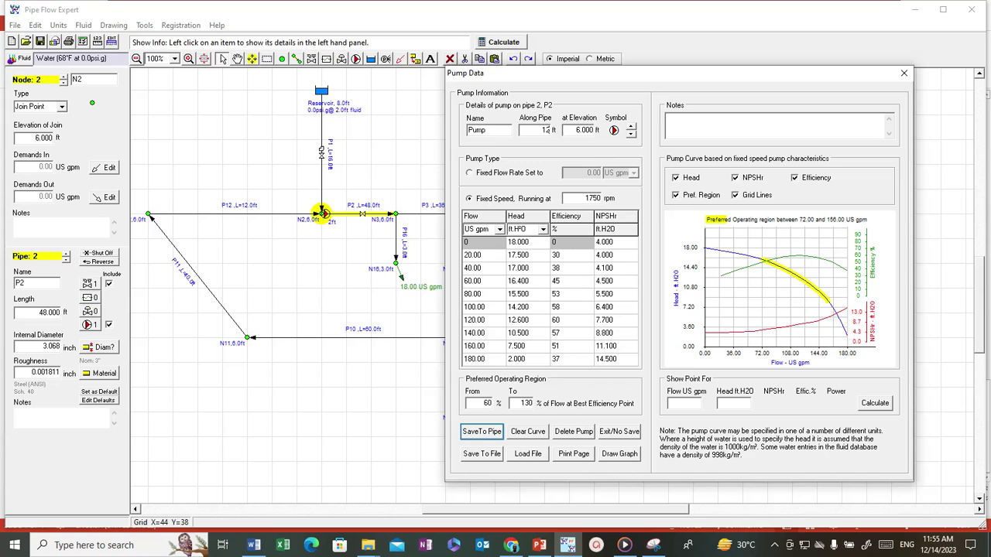
click(480, 432)
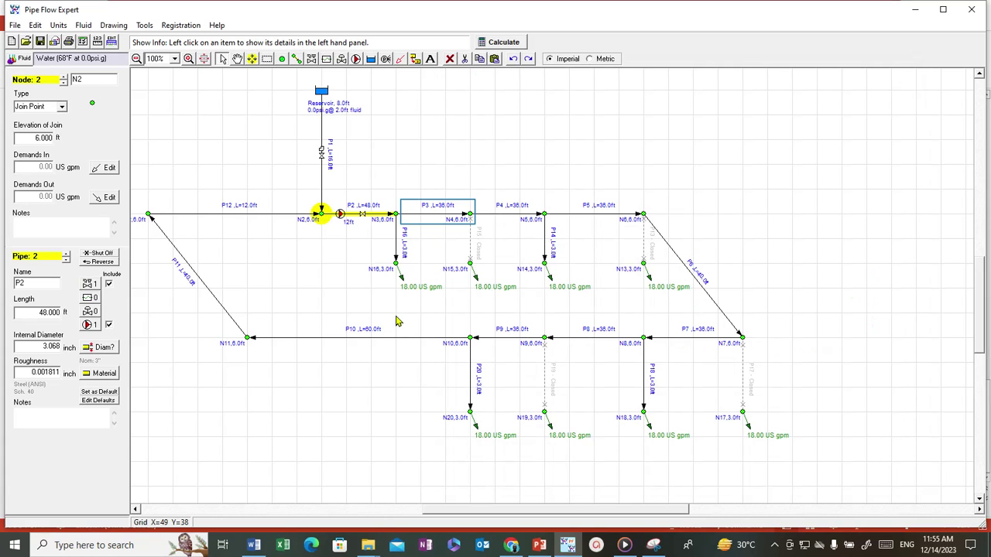
Add one 3" Gate Valve to branch pipe P16 below node N3 and save its fittings
click(438, 219)
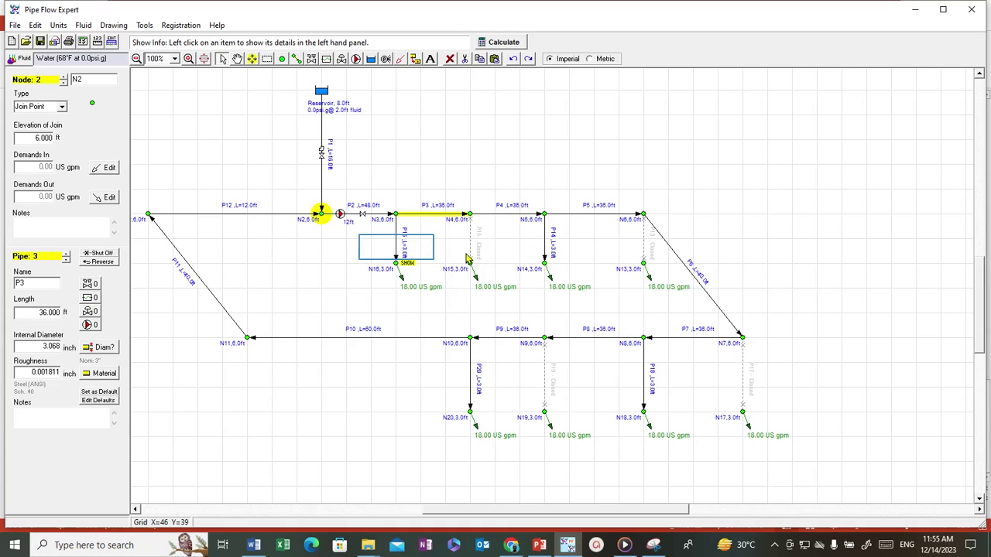
click(396, 253)
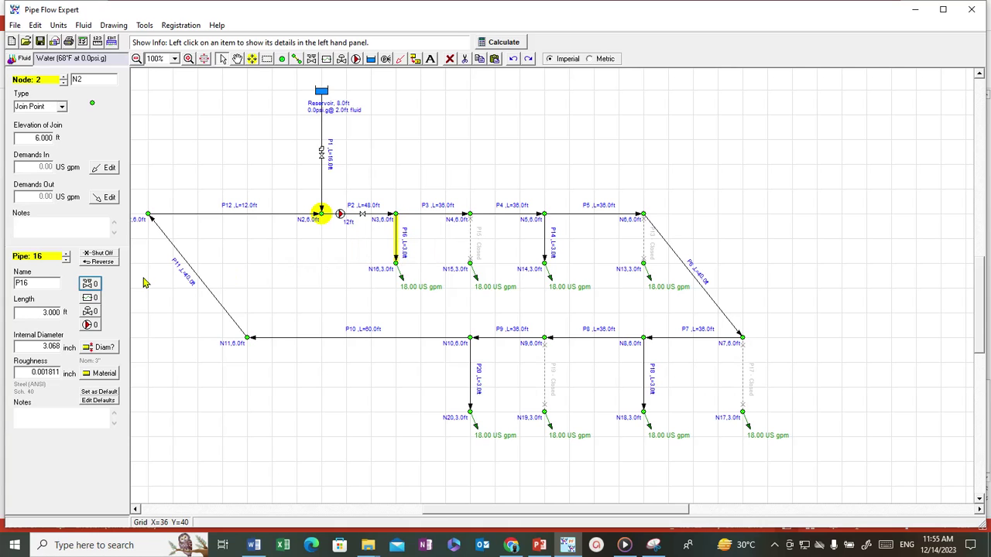
click(92, 284)
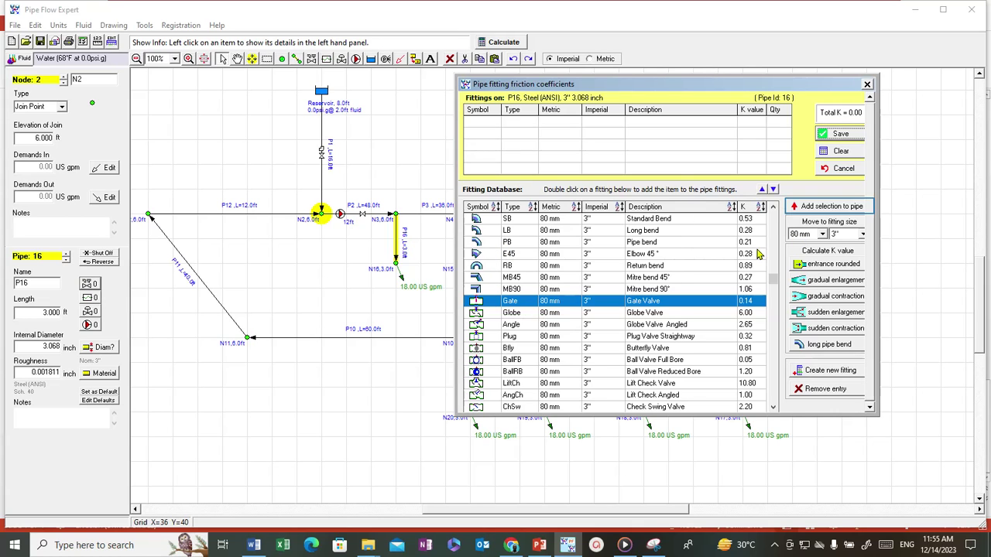
click(824, 208)
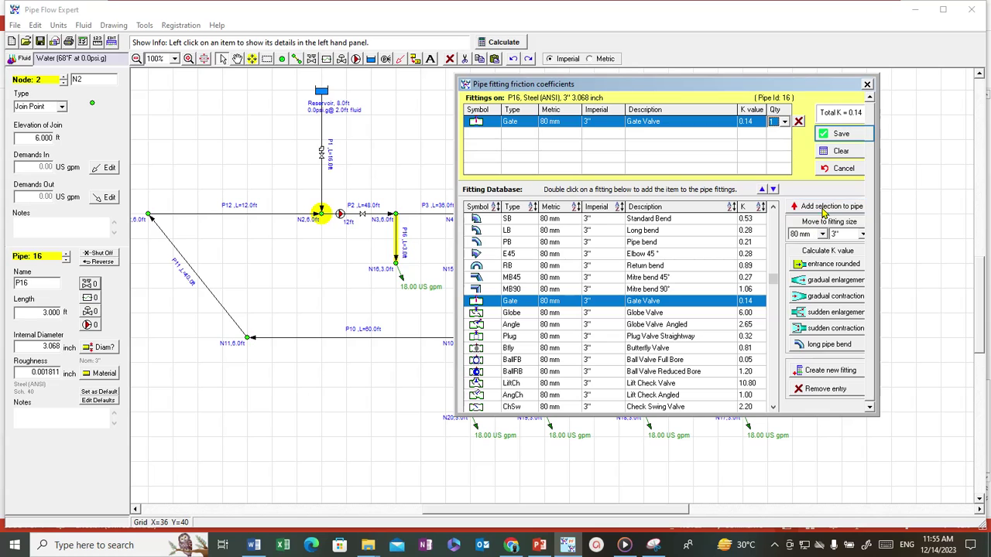
click(841, 135)
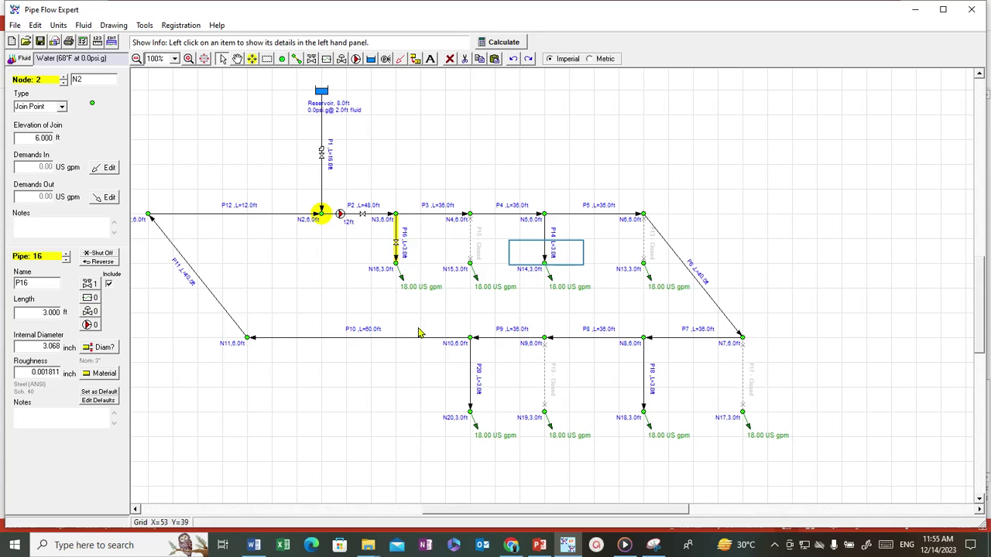
Add one 3" Gate Valve to branch pipe P14 below node N5 and save its fittings
click(548, 259)
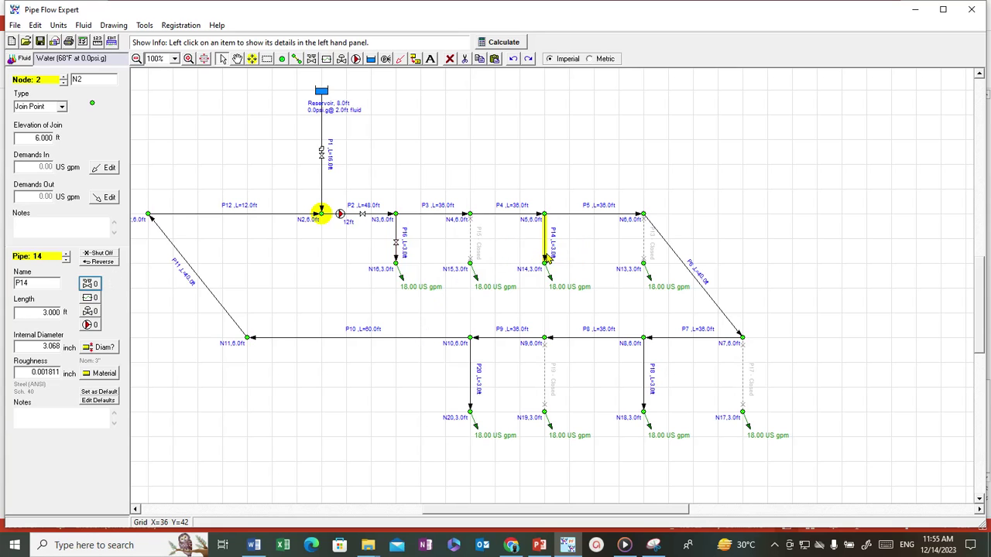
click(89, 284)
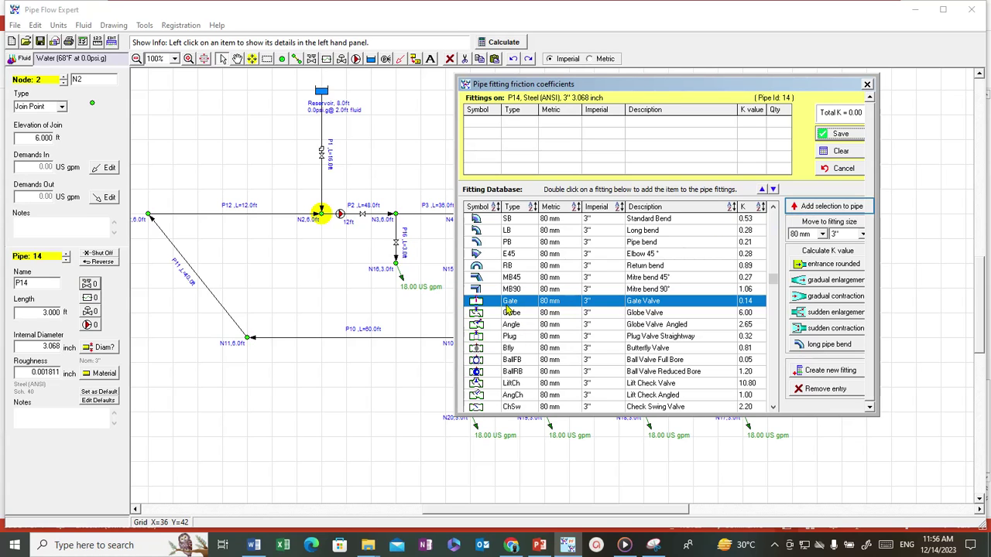
click(836, 209)
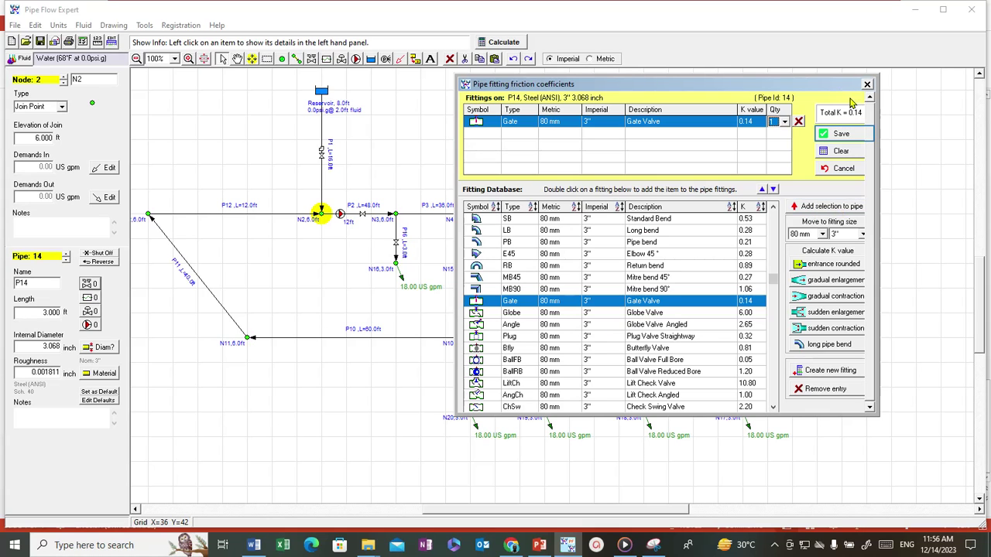
click(842, 134)
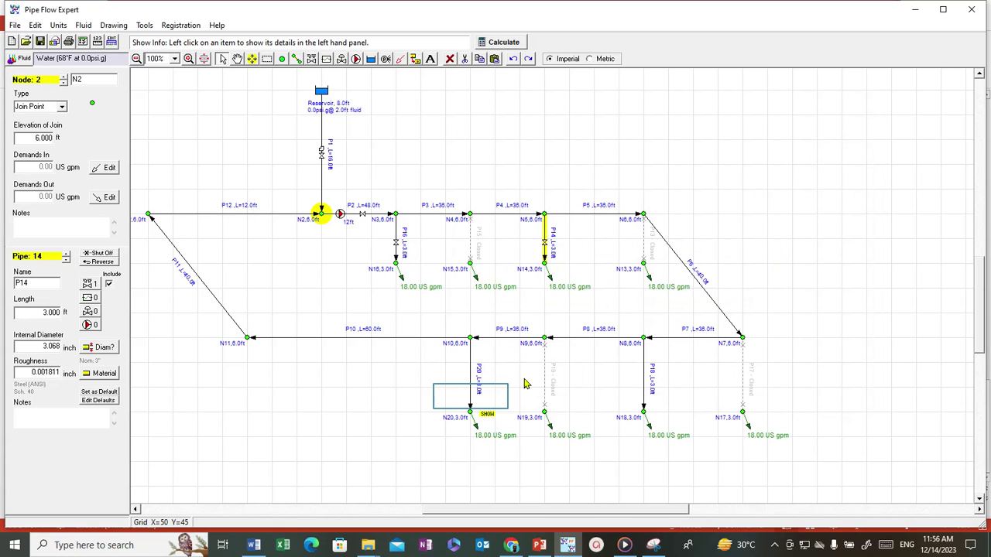
Add one 3" Gate Valve to branch pipe P20 below node N10 and save its fittings
click(472, 402)
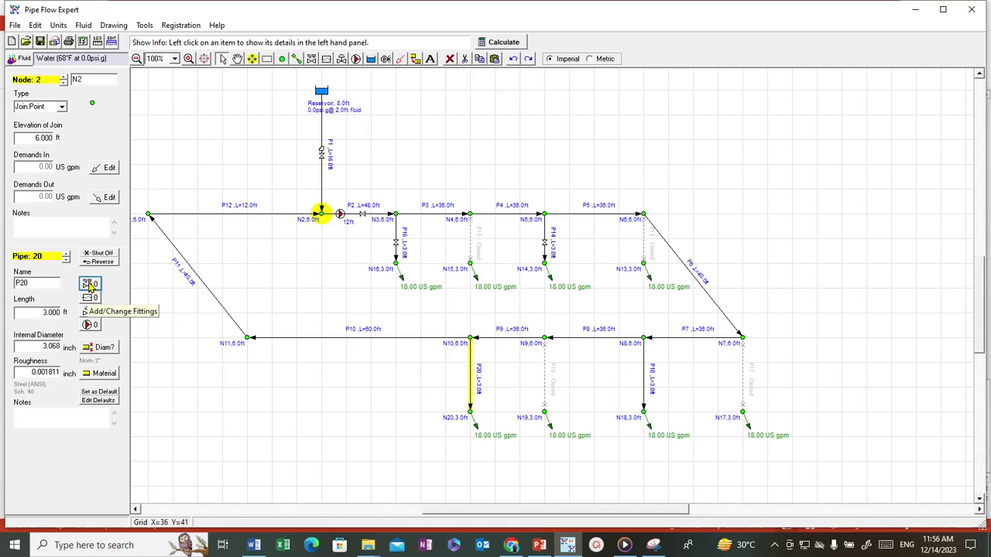
click(90, 285)
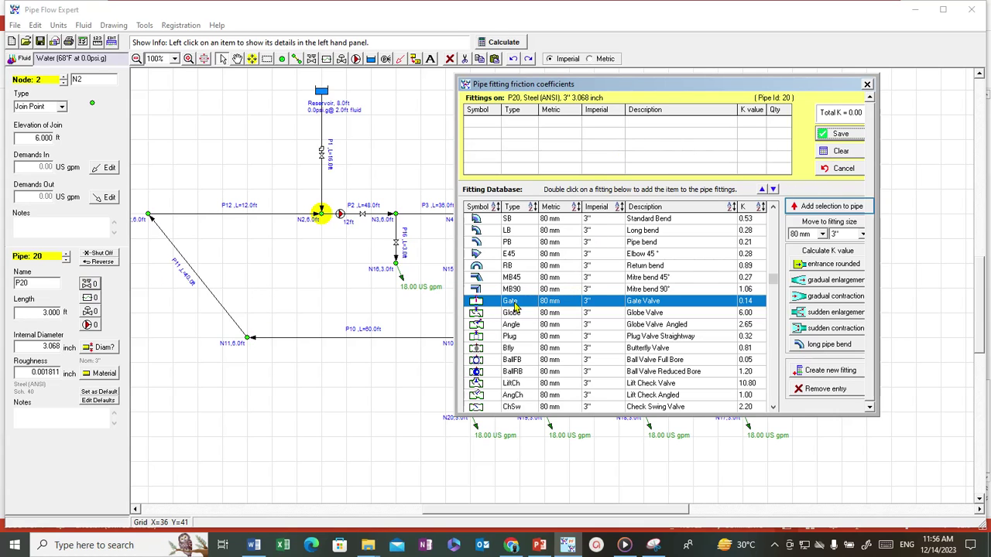
click(815, 209)
click(844, 137)
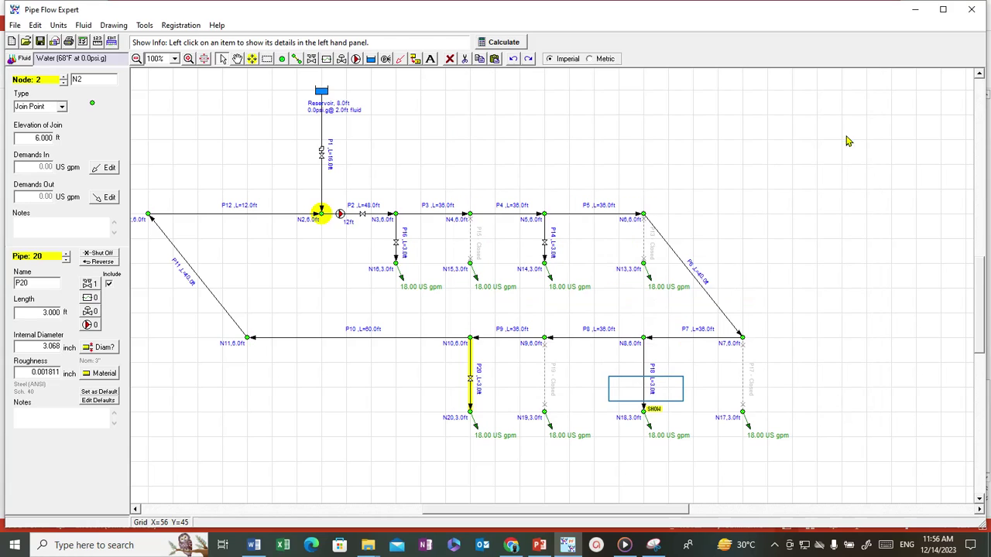
Add one 3" Gate Valve to branch pipe P18 below node N8 and save its fittings
double_click(645, 392)
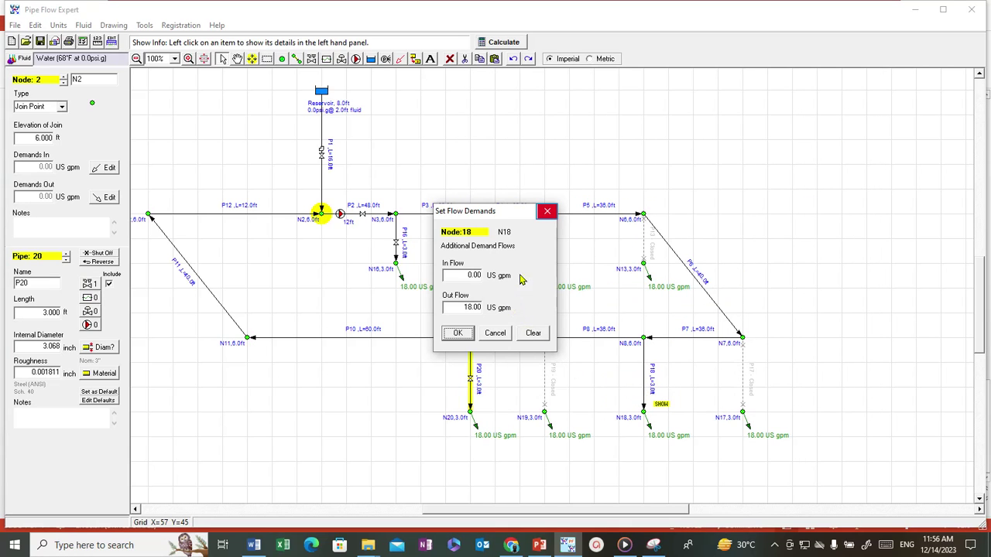
click(547, 211)
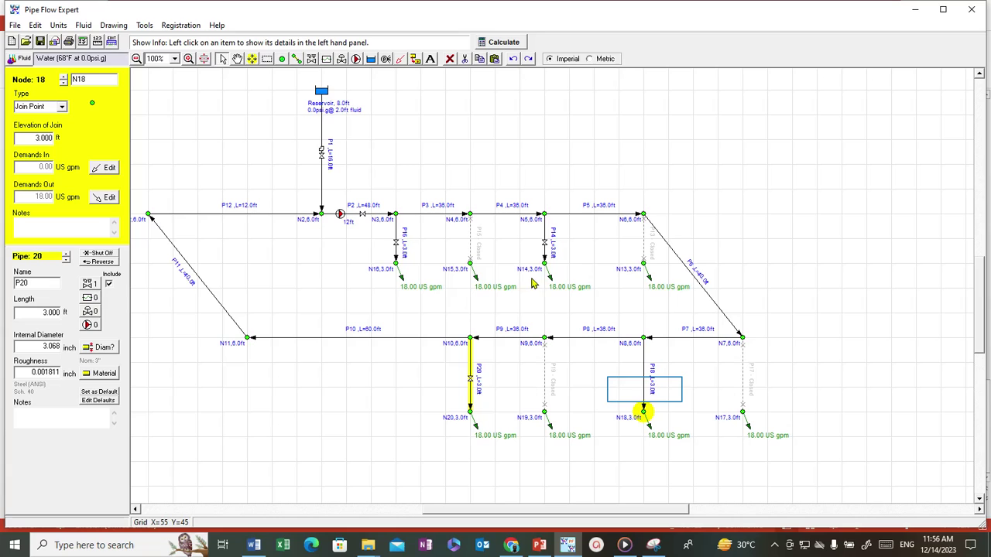
click(644, 396)
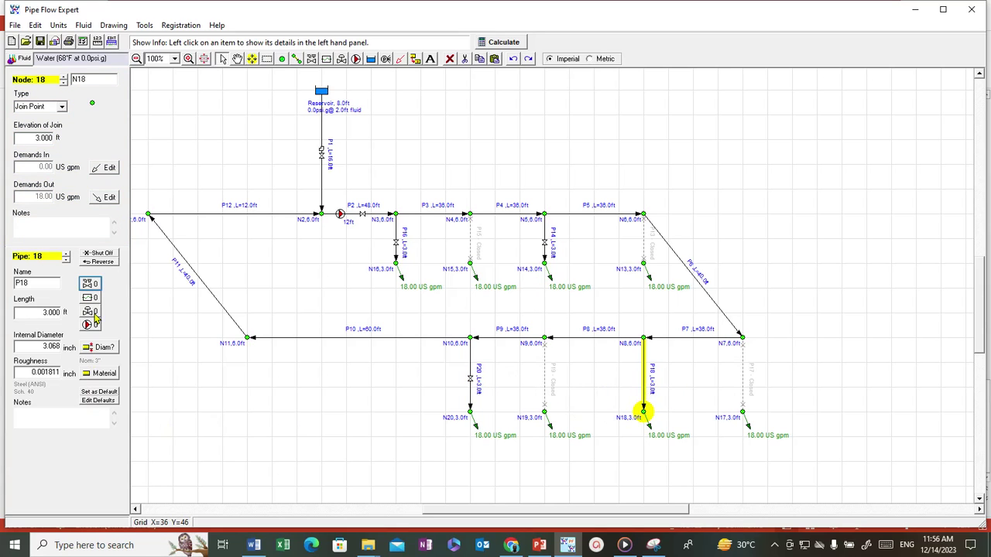
click(90, 284)
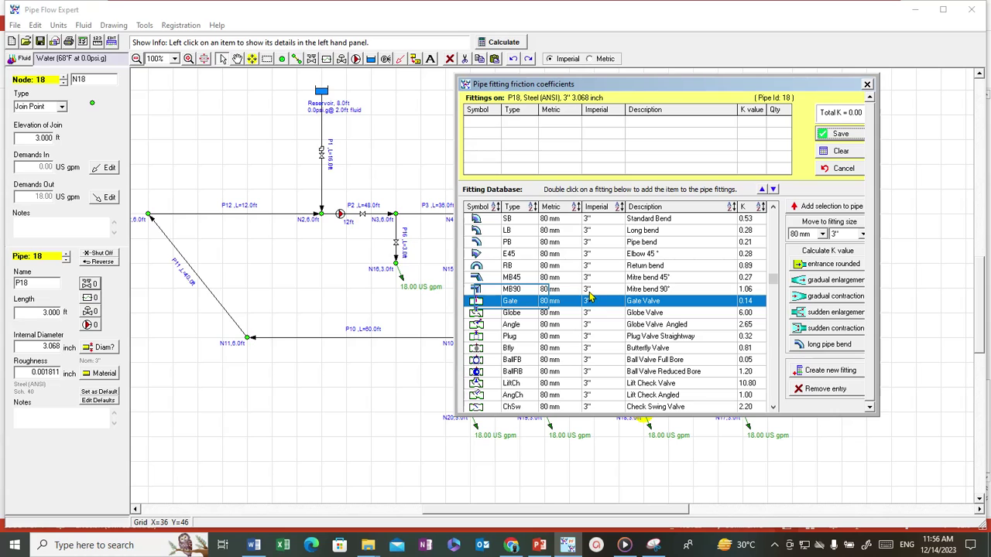
click(516, 302)
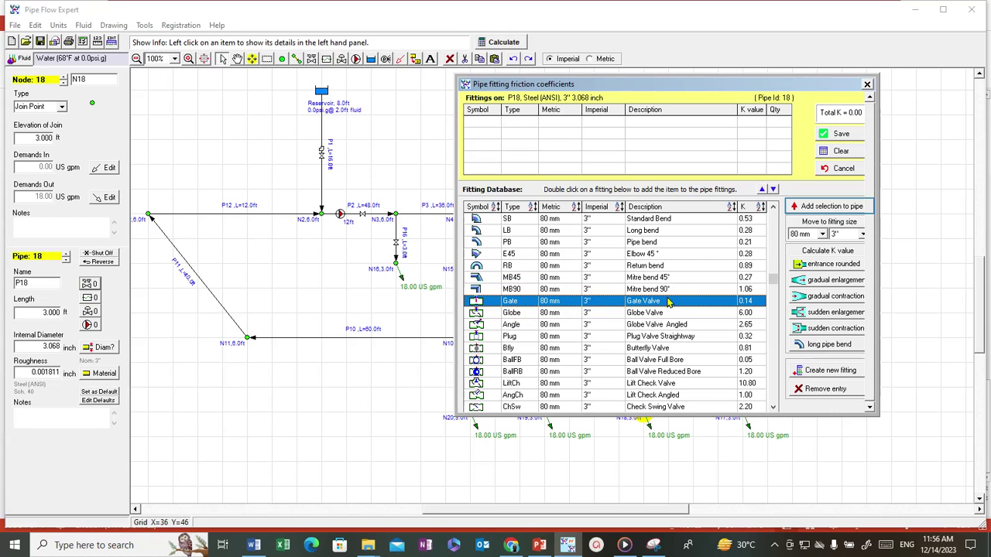
click(829, 207)
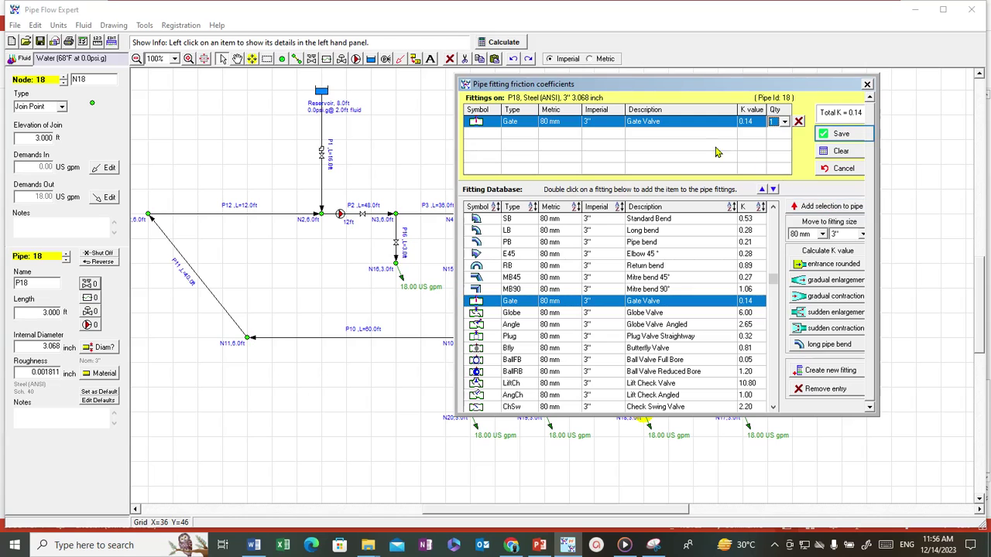
click(841, 135)
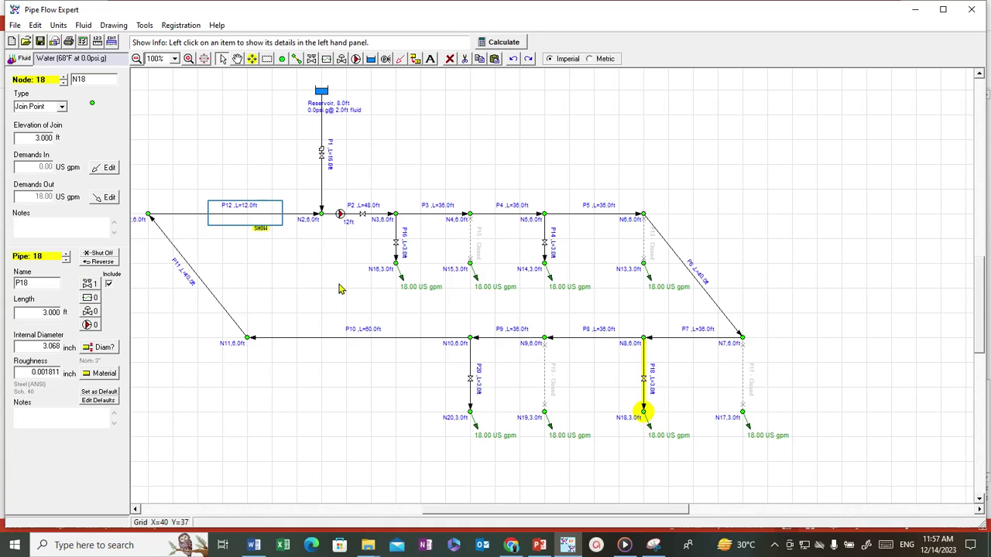
Add one 3" Gate Valve to loop pipe P12 leading into node N2 and save its fittings
click(246, 219)
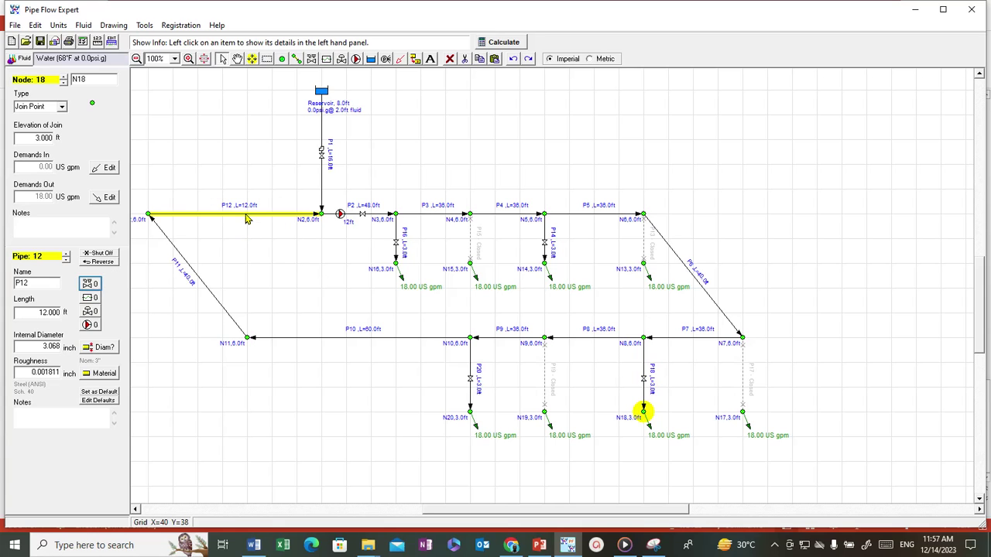
click(92, 283)
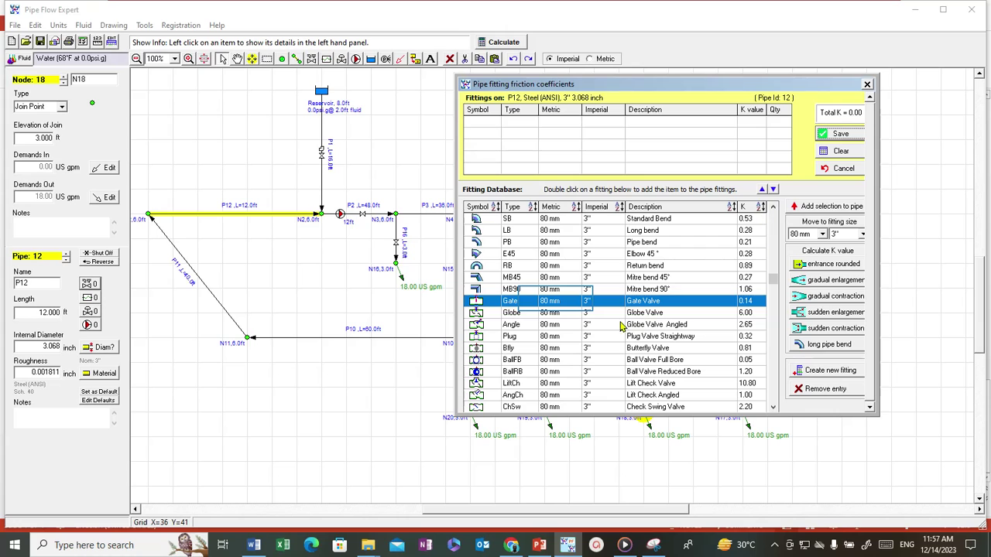
drag(619, 327, 559, 313)
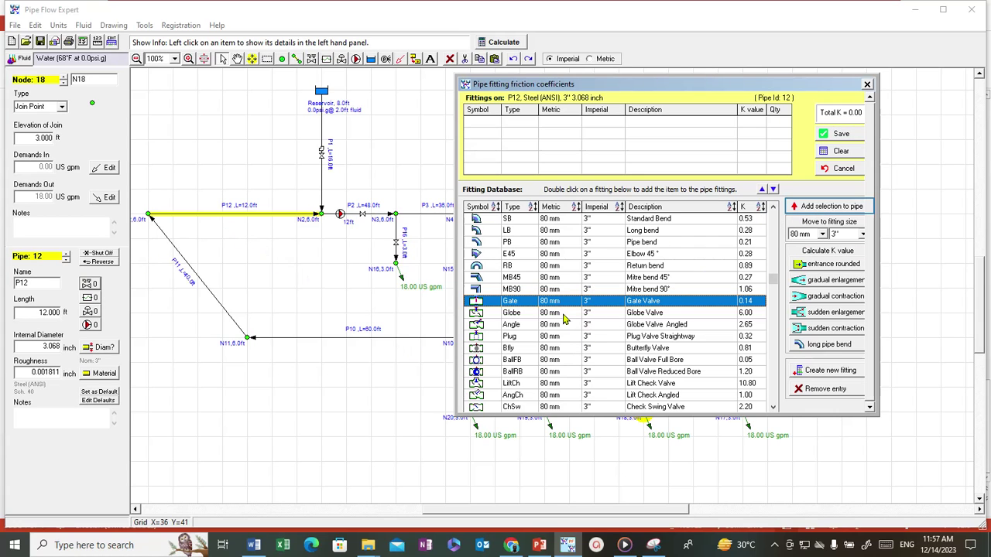
click(816, 207)
click(844, 140)
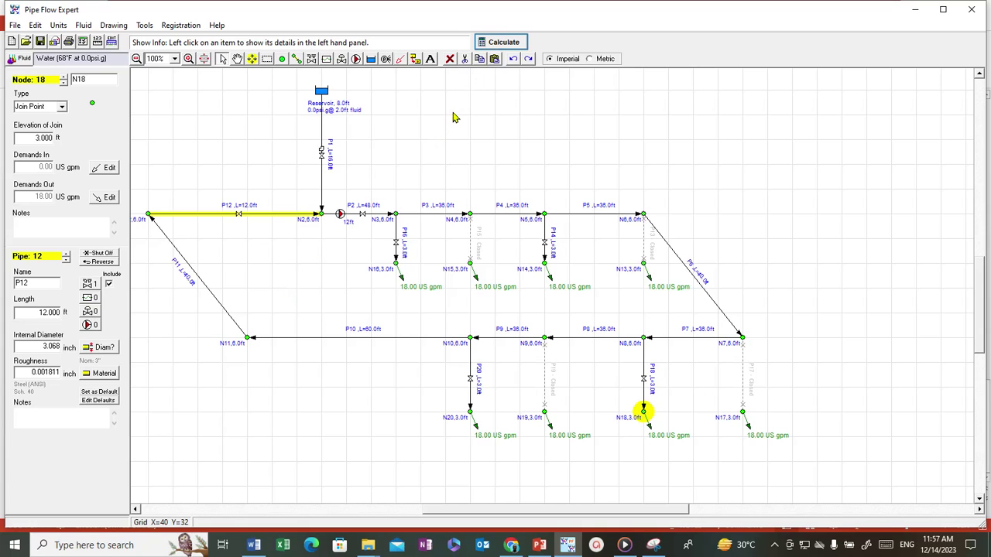
Calculate the network and review the detailed pipe results table, including the Total K, flow, velocity and pressure columns
click(504, 43)
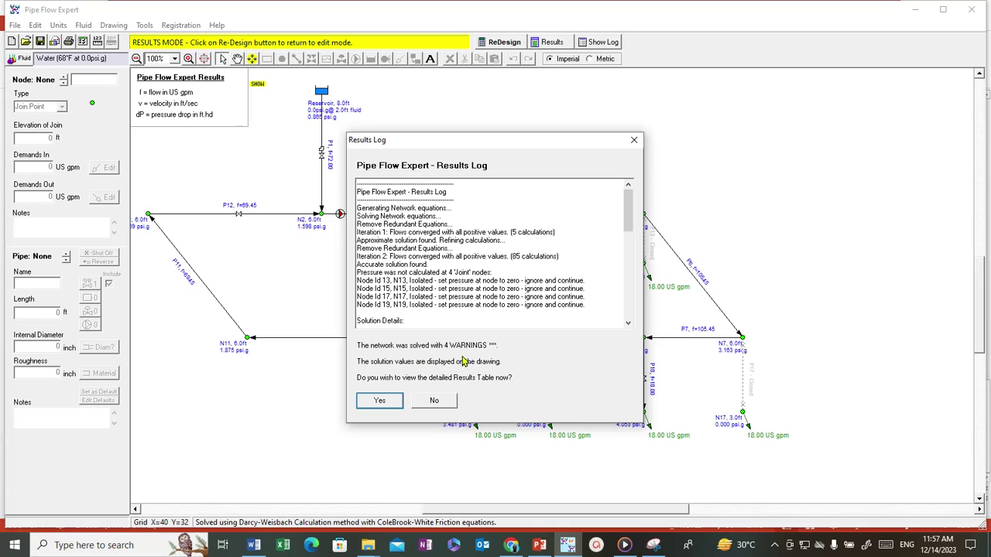
click(384, 402)
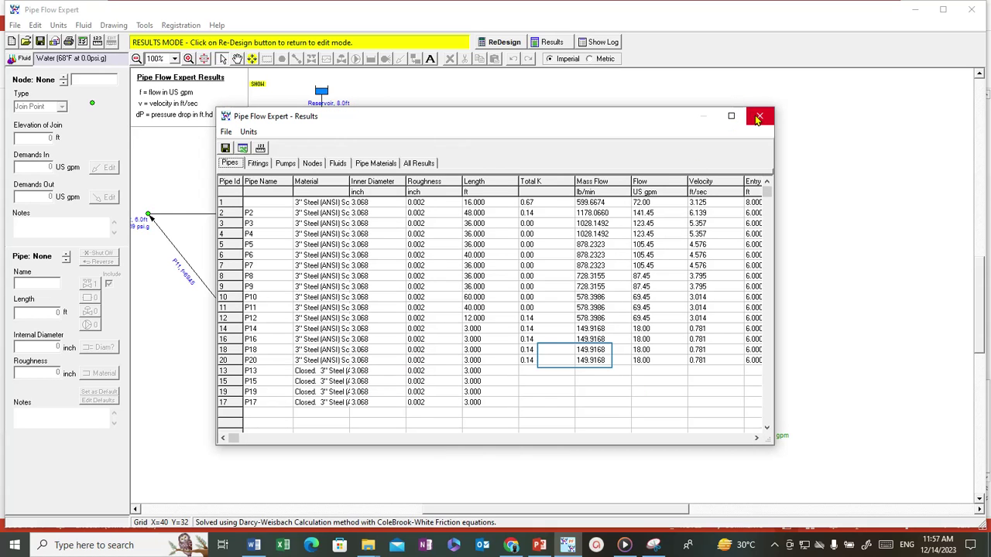
click(546, 360)
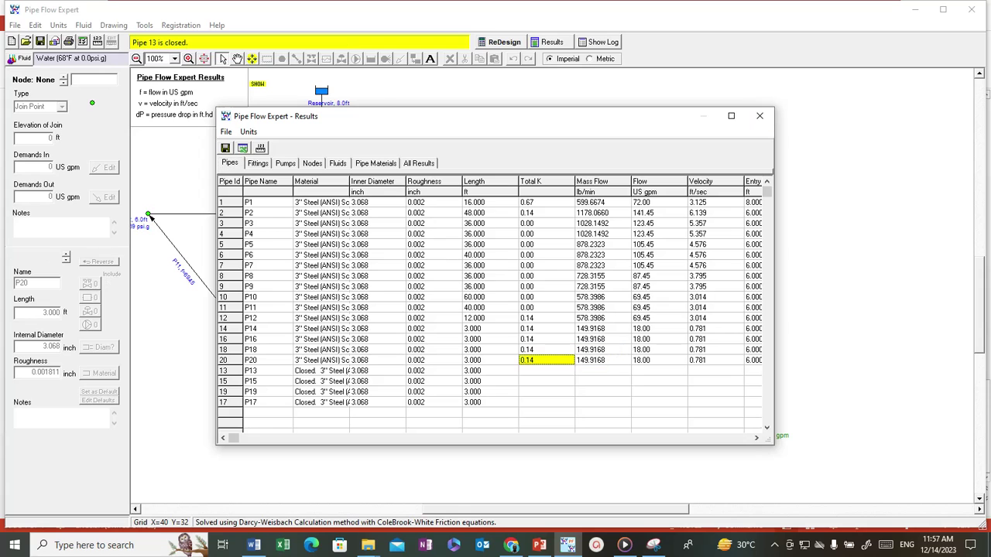
scroll(575, 362, down, 2)
click(648, 297)
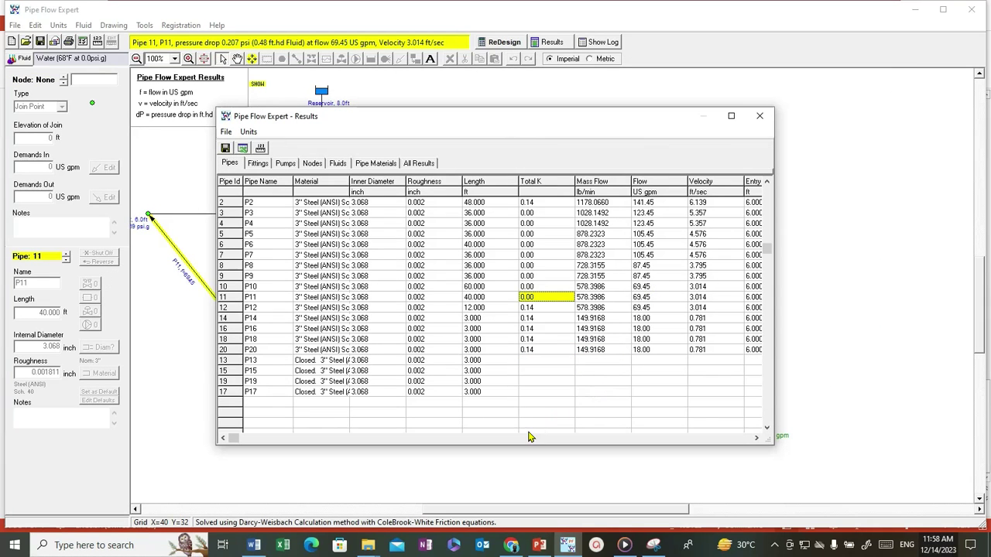
scroll(578, 287, up, 7)
scroll(578, 287, up, 3)
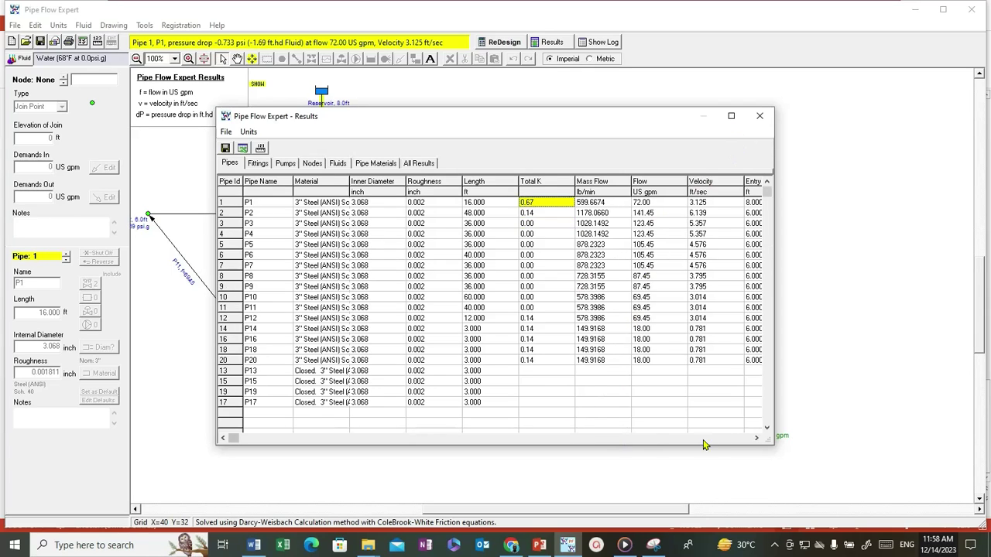
click(755, 438)
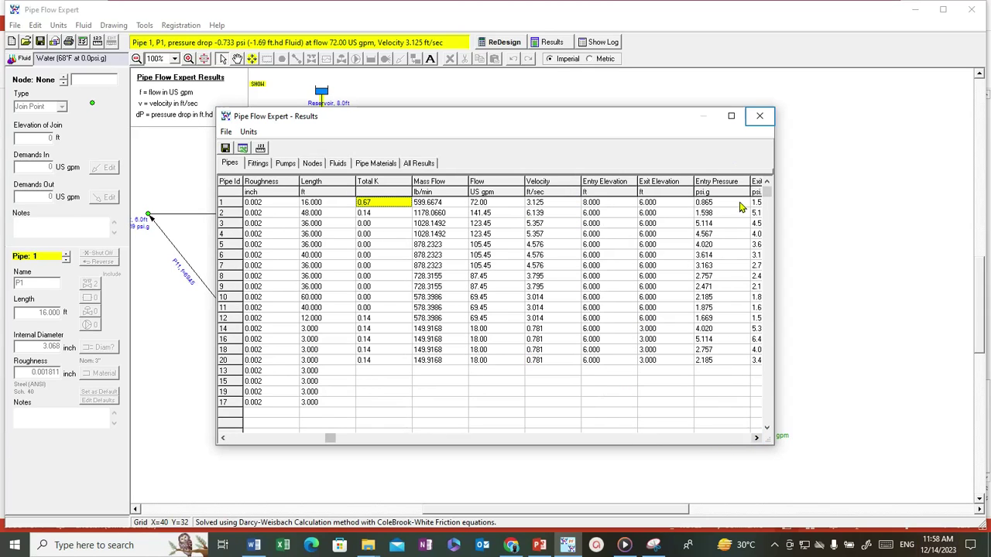
click(759, 116)
Examine the solved flows and node pressures on the drawing and the operating point in the data of the pump on pipe P2
scroll(558, 291, up, 1)
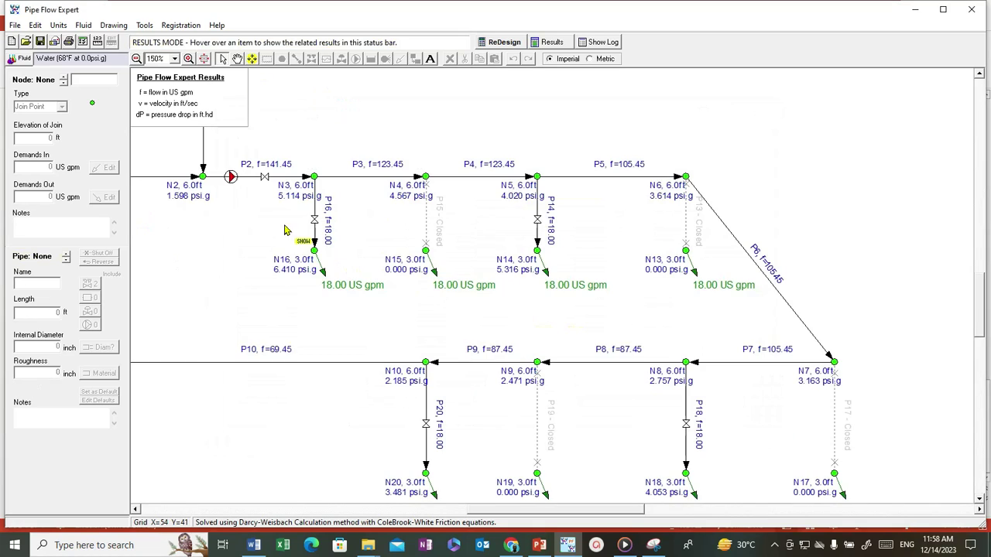
scroll(285, 282, down, 1)
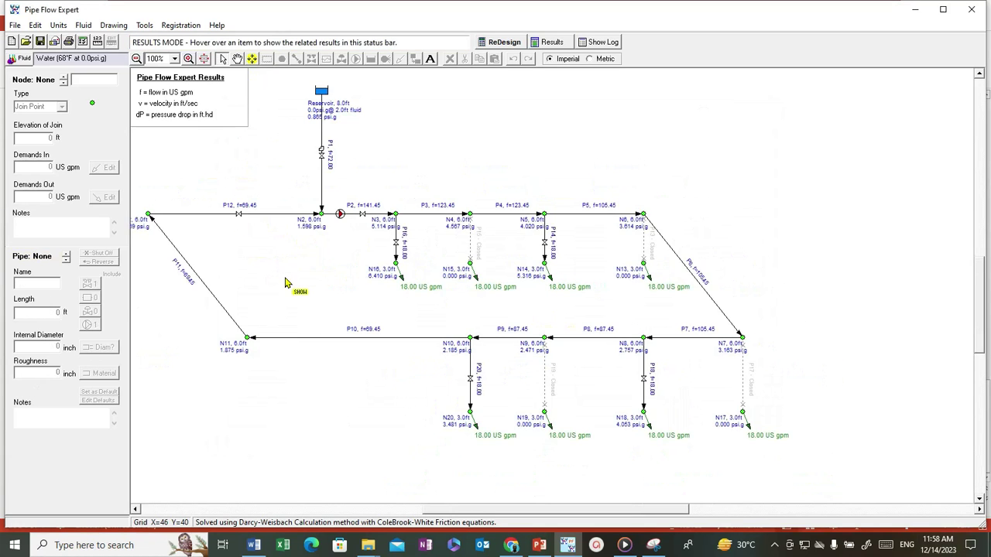
scroll(336, 221, up, 2)
scroll(294, 222, up, 2)
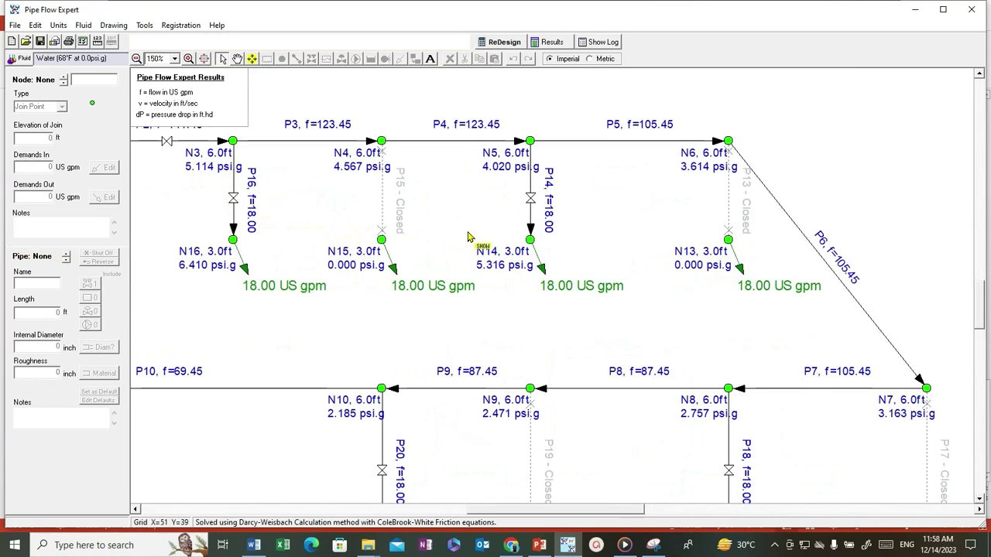
scroll(471, 236, down, 2)
double_click(229, 178)
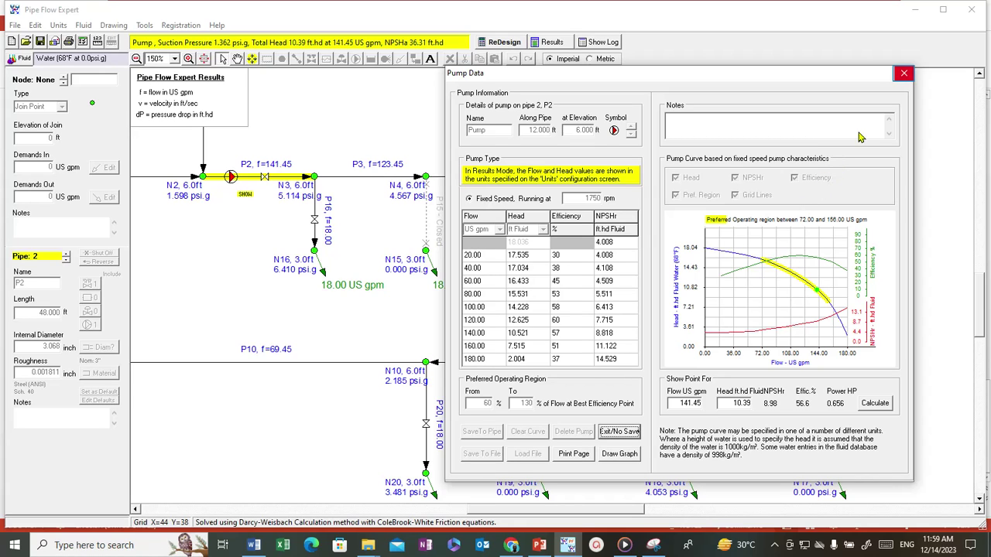
click(904, 74)
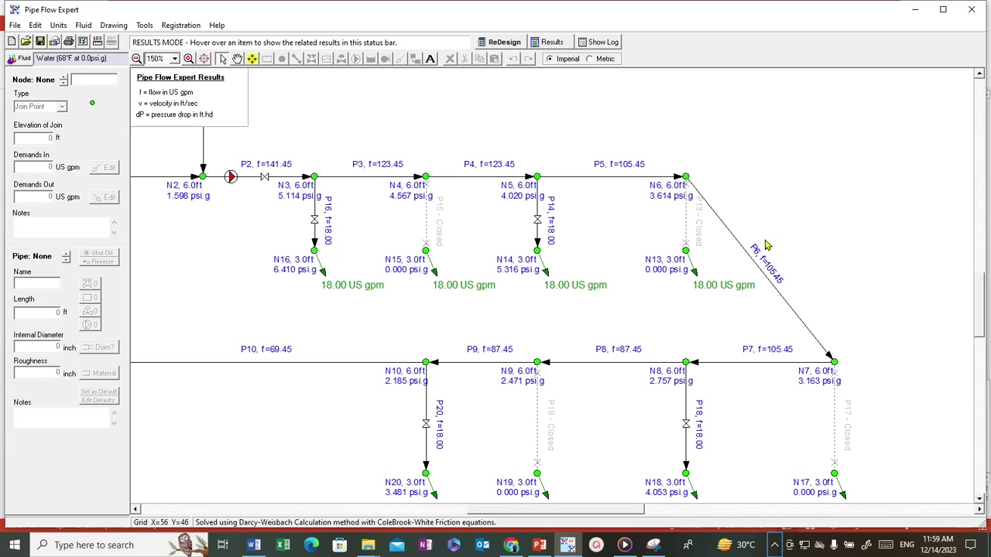
click(774, 546)
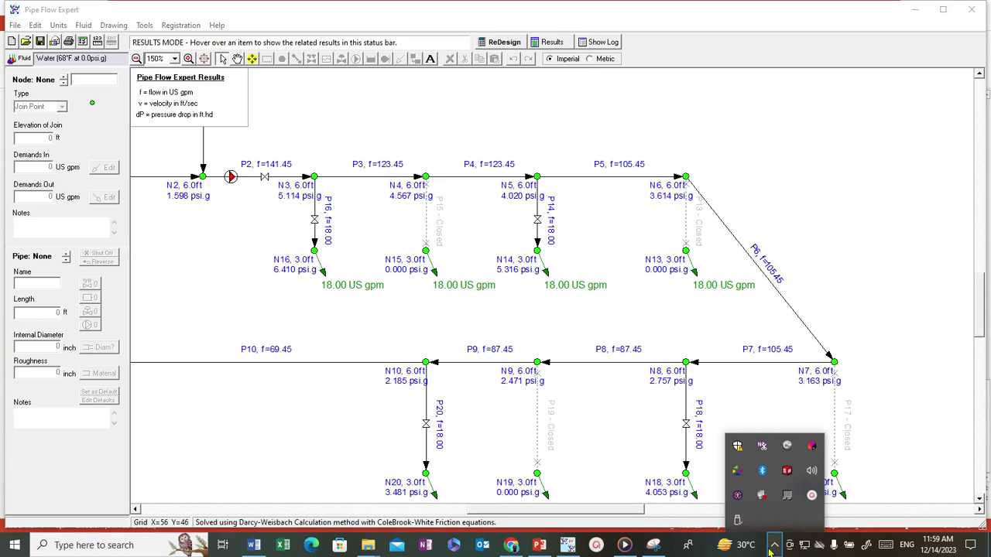
click(774, 548)
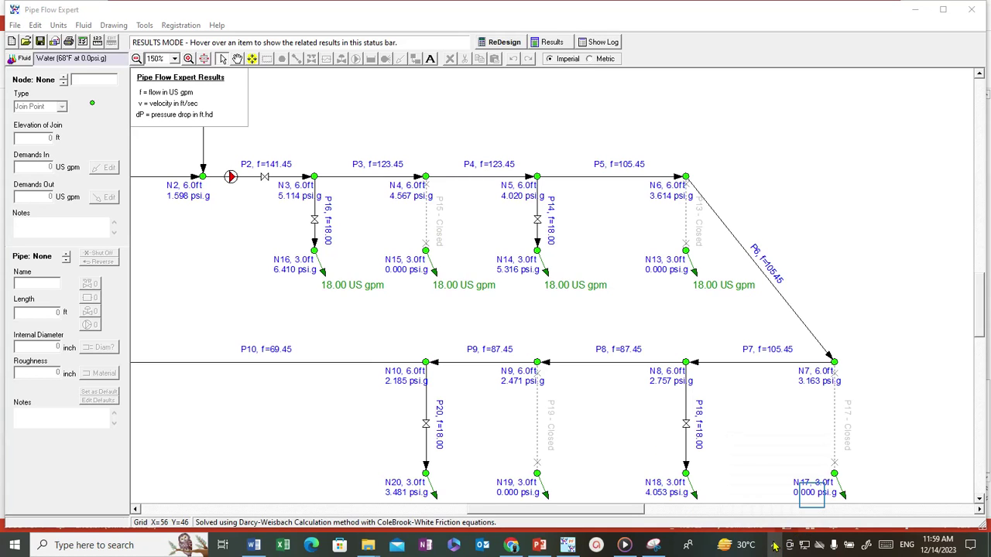